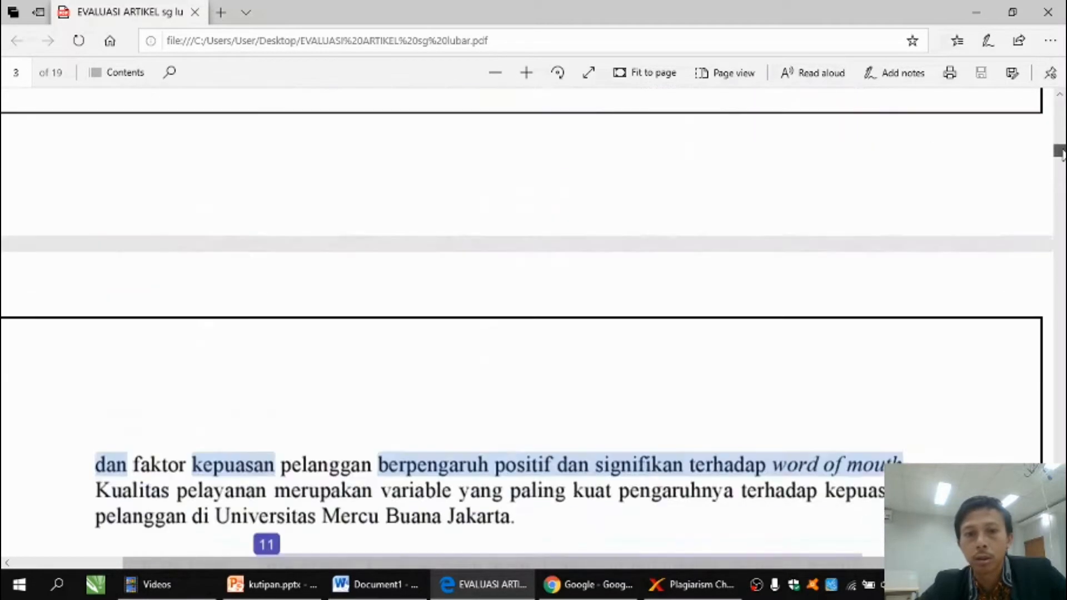
Examine the highlighted matches from page 3 onward and the originality report summary with its primary sources on page 14.
left_click_drag(1060, 146, 1061, 157)
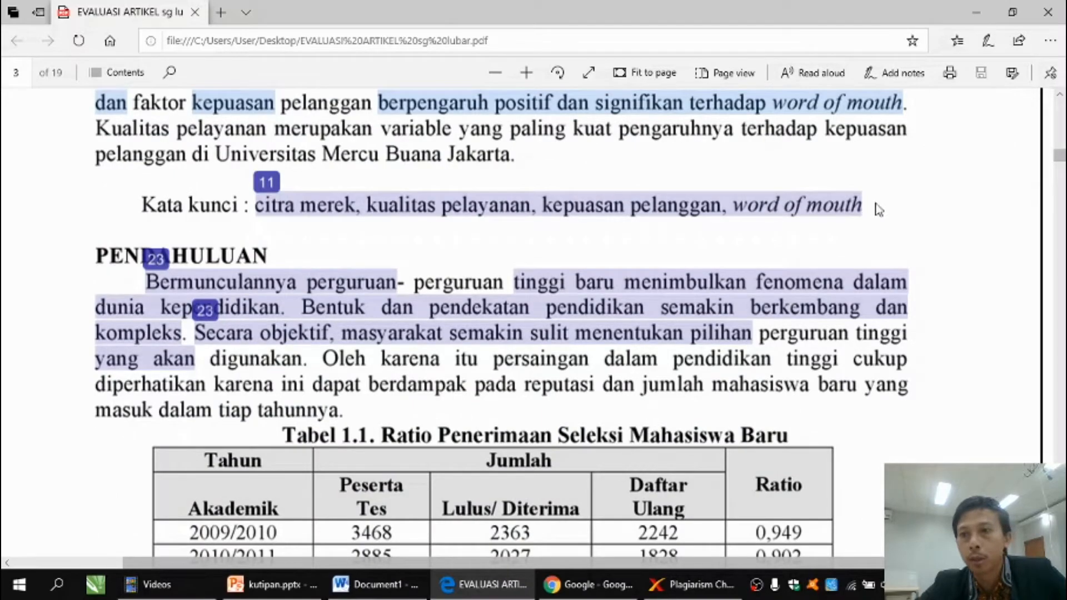
left_click_drag(1060, 158, 1060, 178)
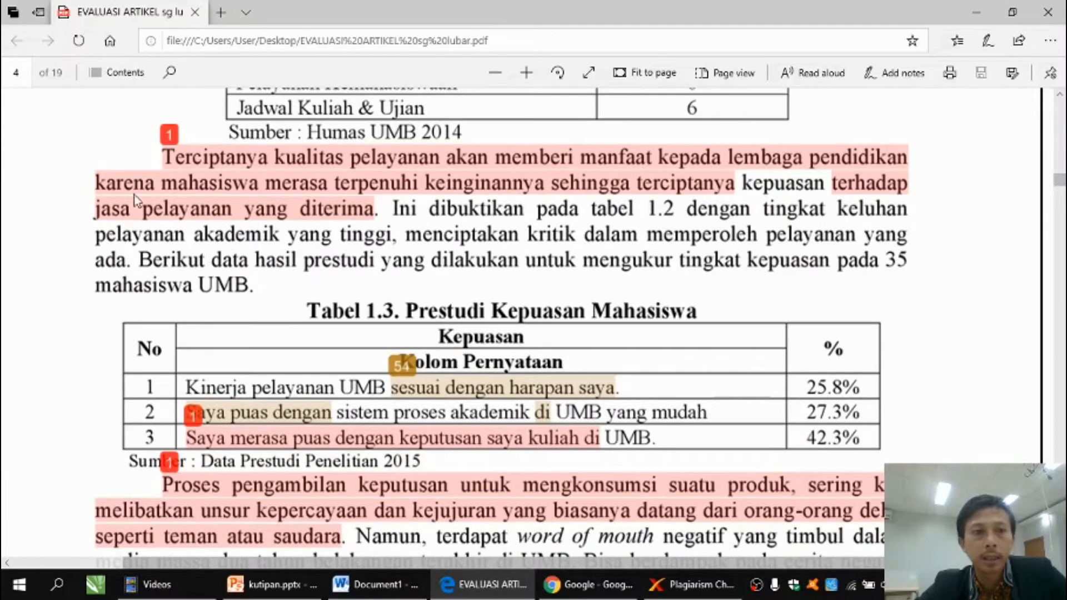
left_click_drag(1060, 180, 1060, 189)
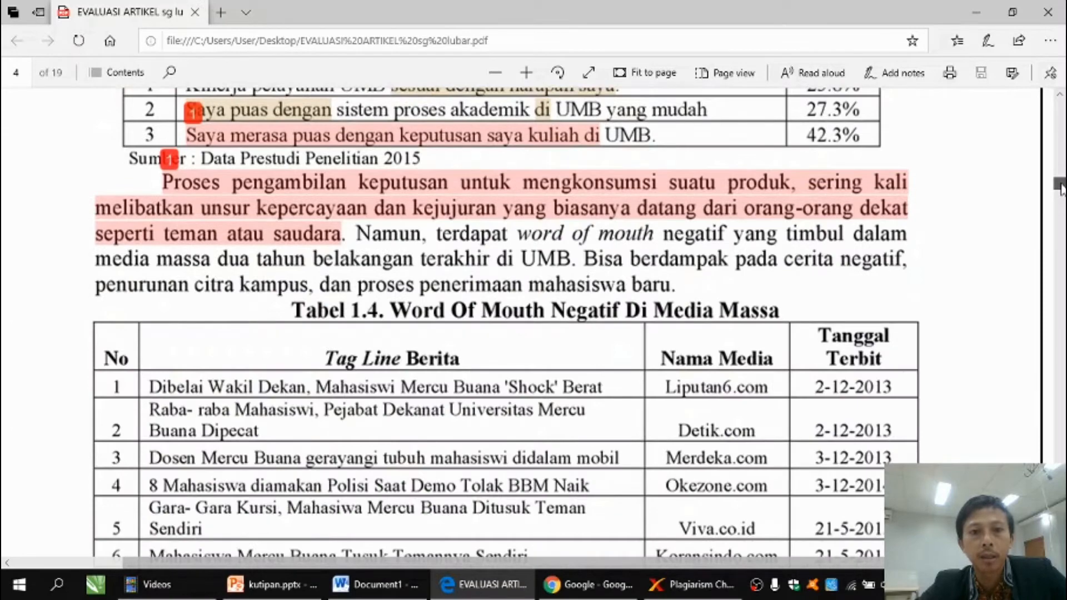
left_click_drag(1060, 189, 1060, 194)
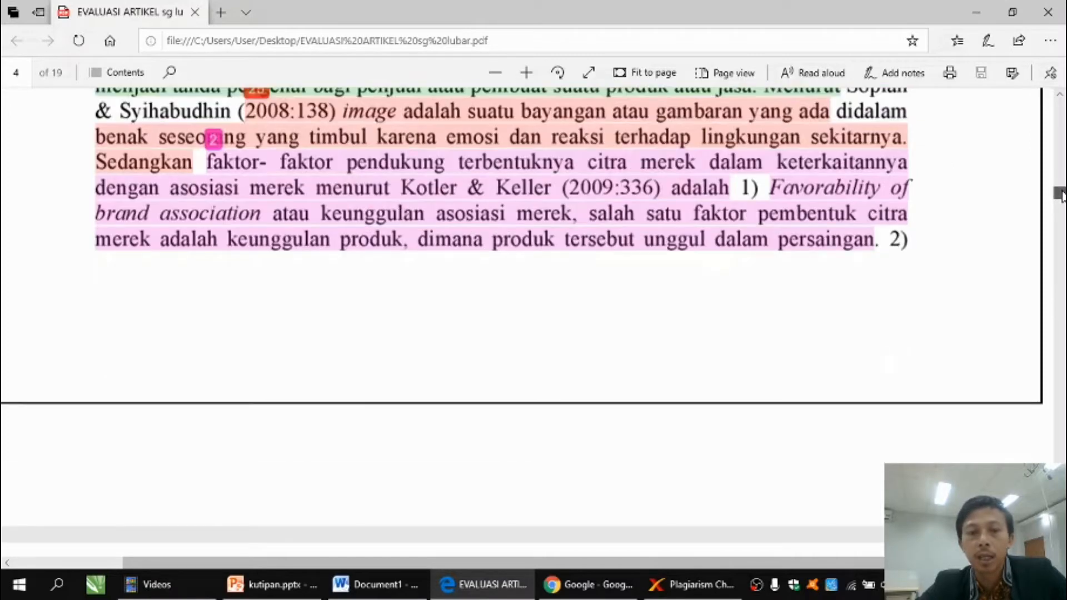
left_click_drag(1060, 192, 1060, 405)
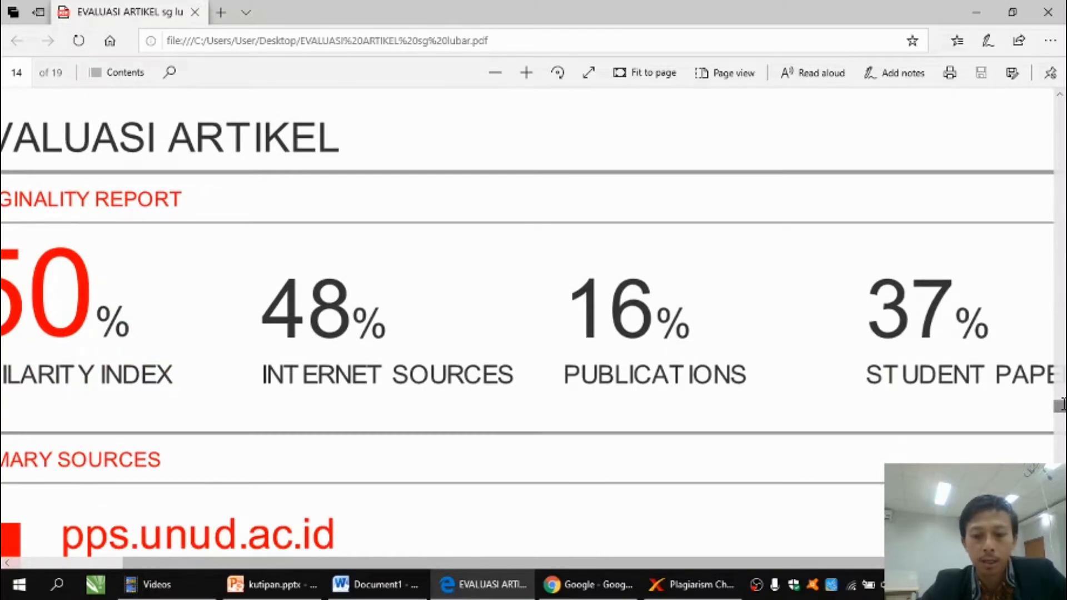
key("ctrl+minus")
key("ctrl+minus")
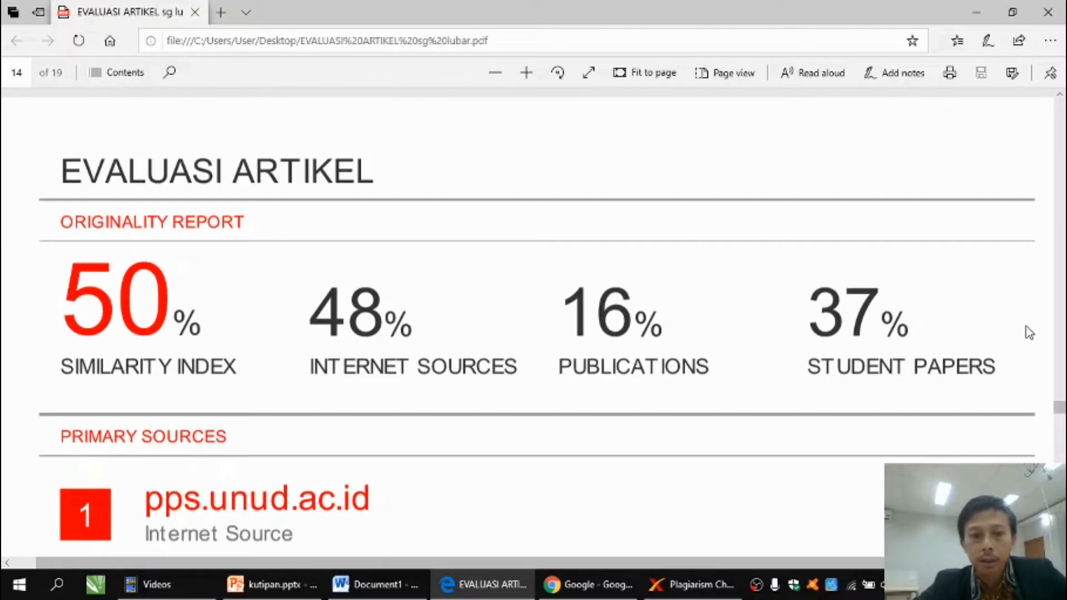
scroll(349, 500, "down", 3)
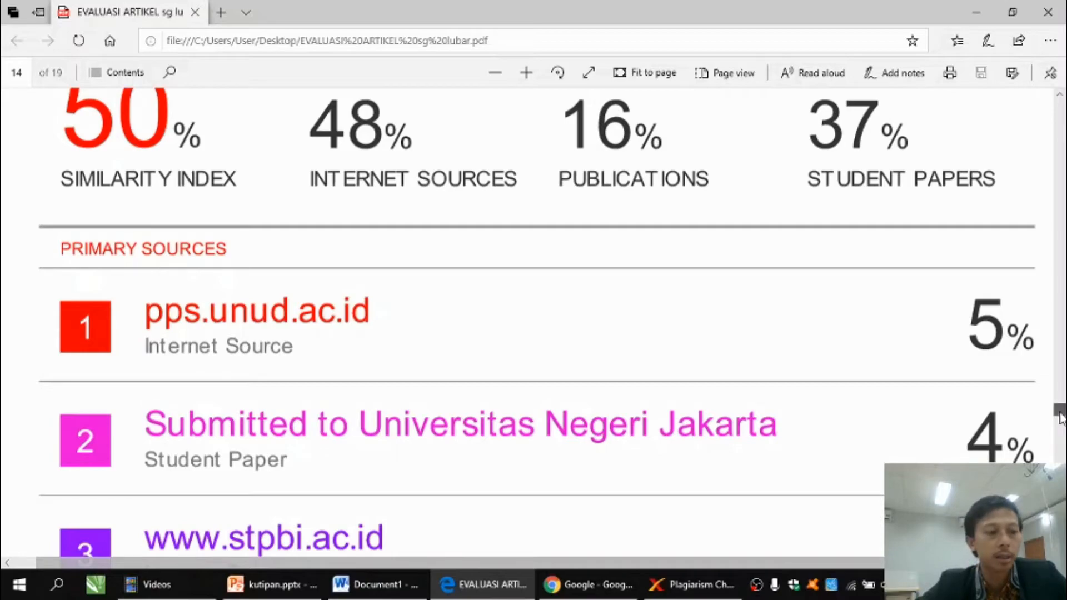
Return to the Kajian Pustaka passage on page 4 and paste a screenshot of it into the Word document.
left_click_drag(1059, 414, 1042, 199)
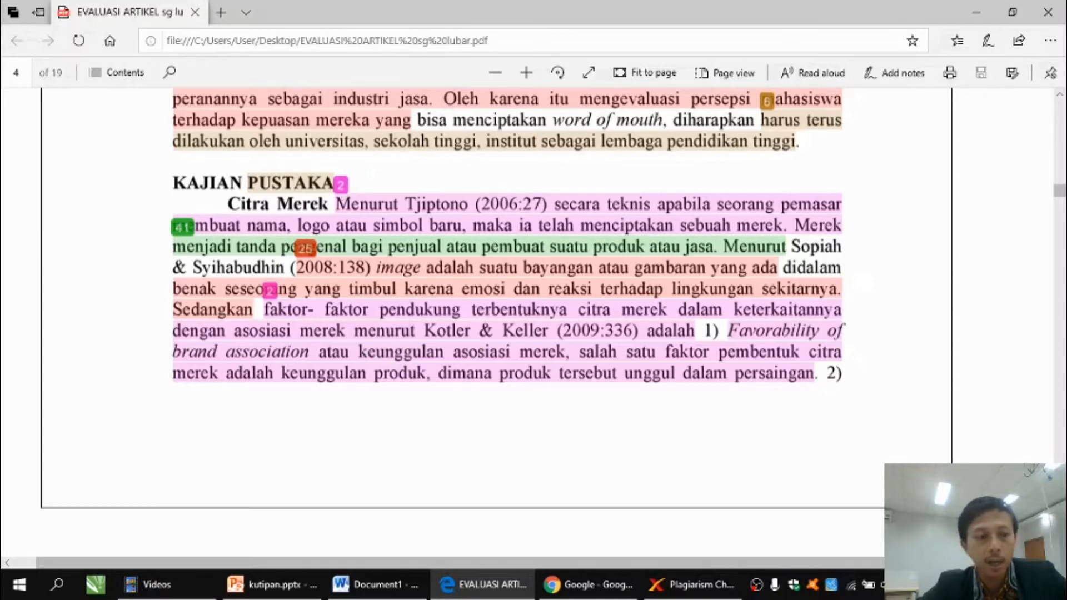
scroll(750, 295, "down", 1)
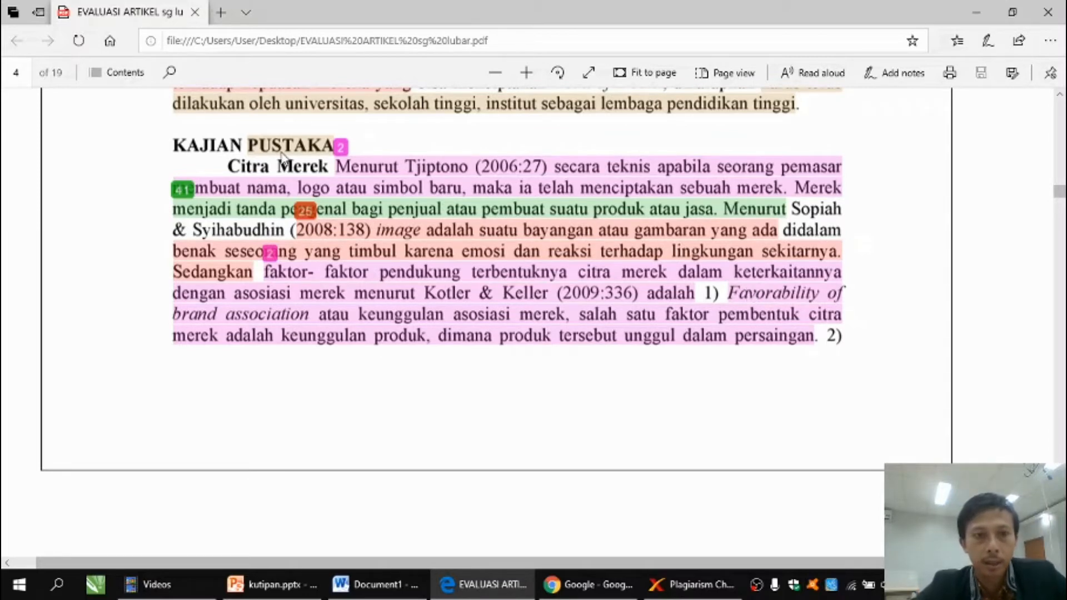
key("alt+Tab")
key("ctrl+v")
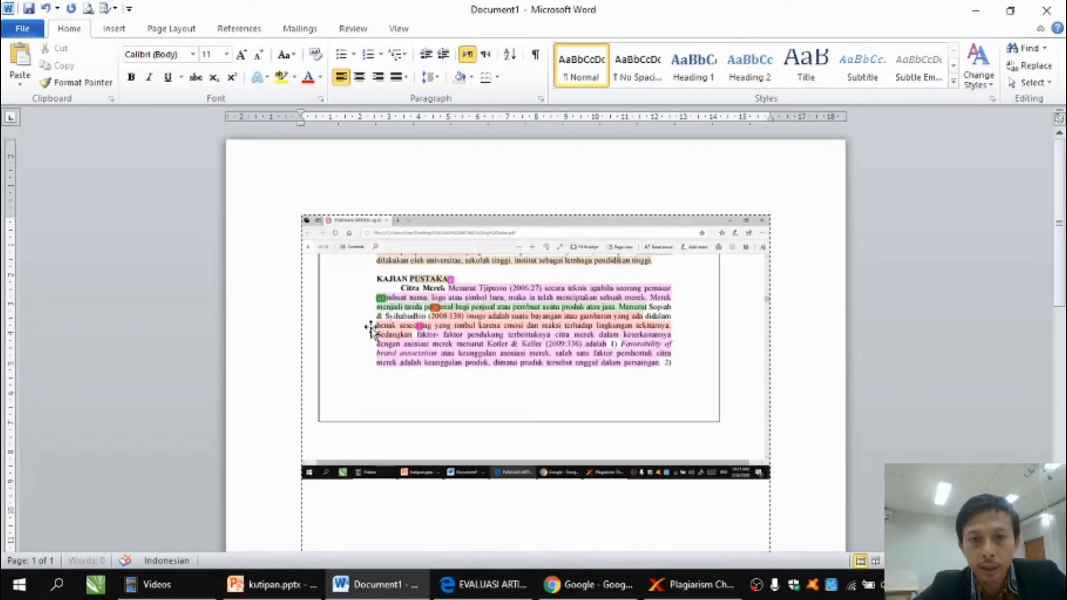
Crop the pasted screenshot to the Kajian Pustaka paragraph and enlarge it to the full text width, about 15.9 cm.
left_click(504, 316)
left_click_drag(627, 273, 607, 272)
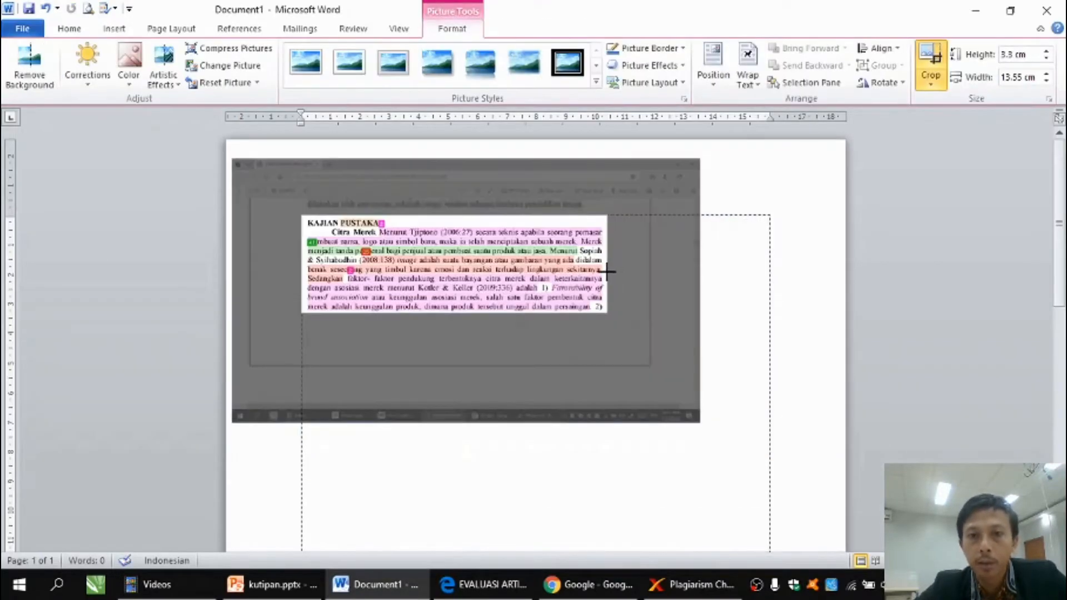
left_click(747, 325)
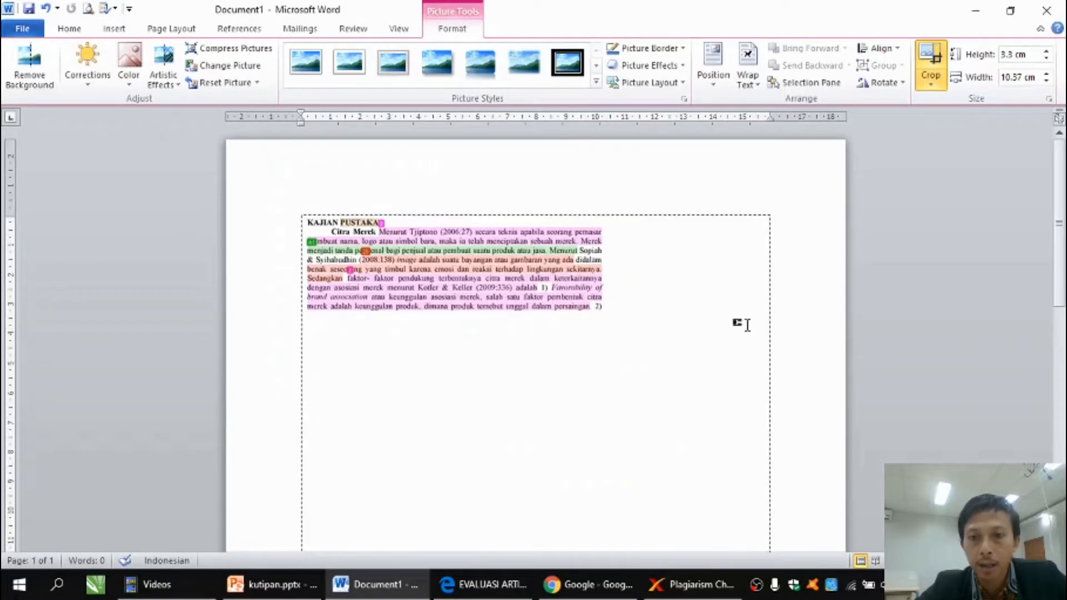
left_click(596, 309)
left_click_drag(606, 311, 770, 366)
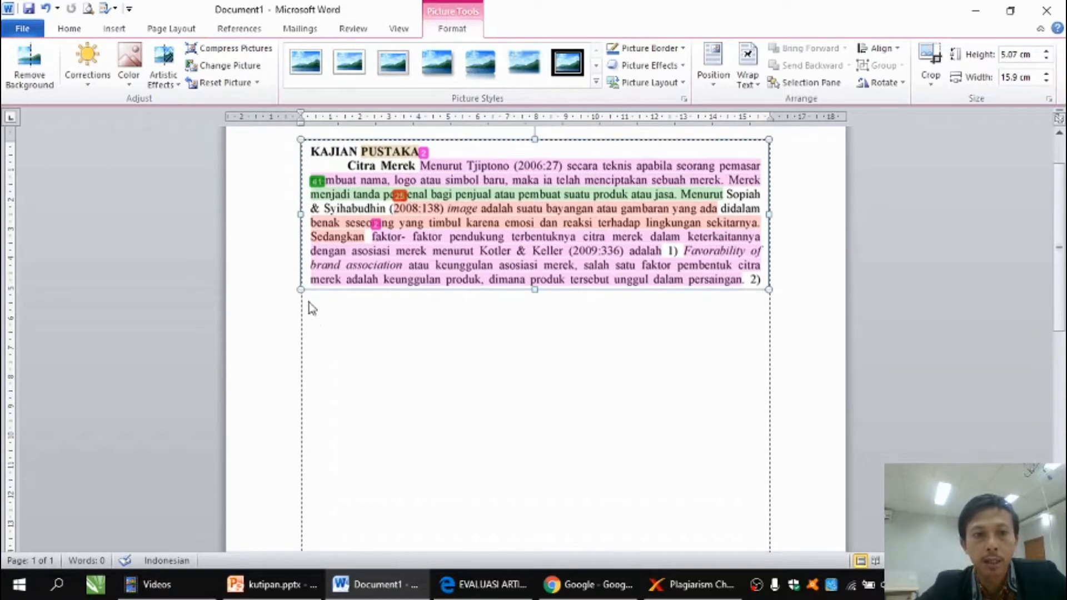
left_click(310, 309)
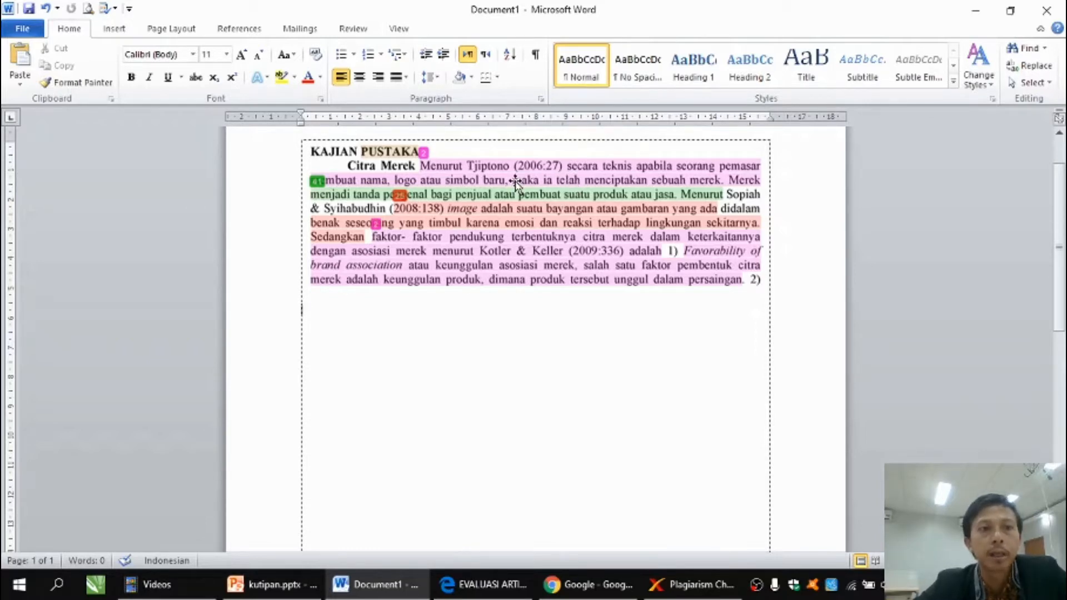
Set the font size to 14 and start the paraphrase below the picture with "Citra merek".
scroll(599, 226, "up", 2, "ctrl")
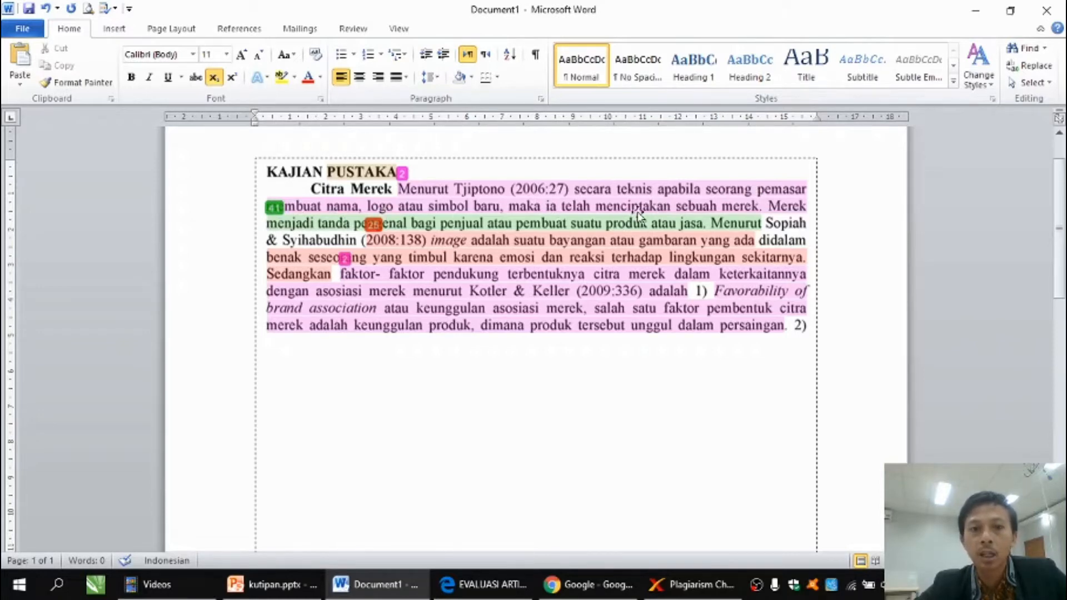
left_click(227, 57)
left_click(208, 140)
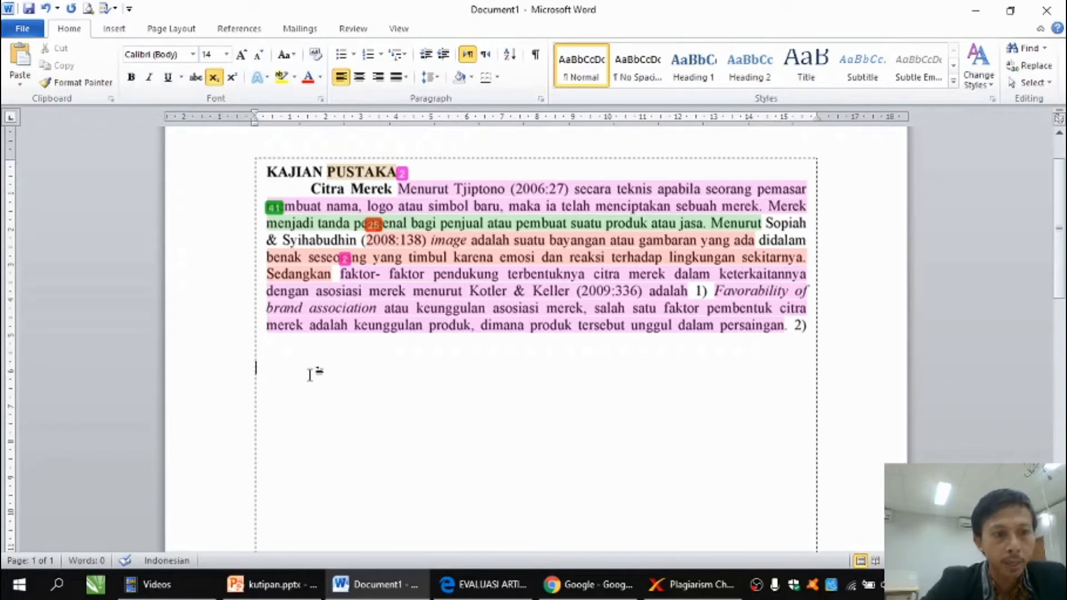
type("Citra mere")
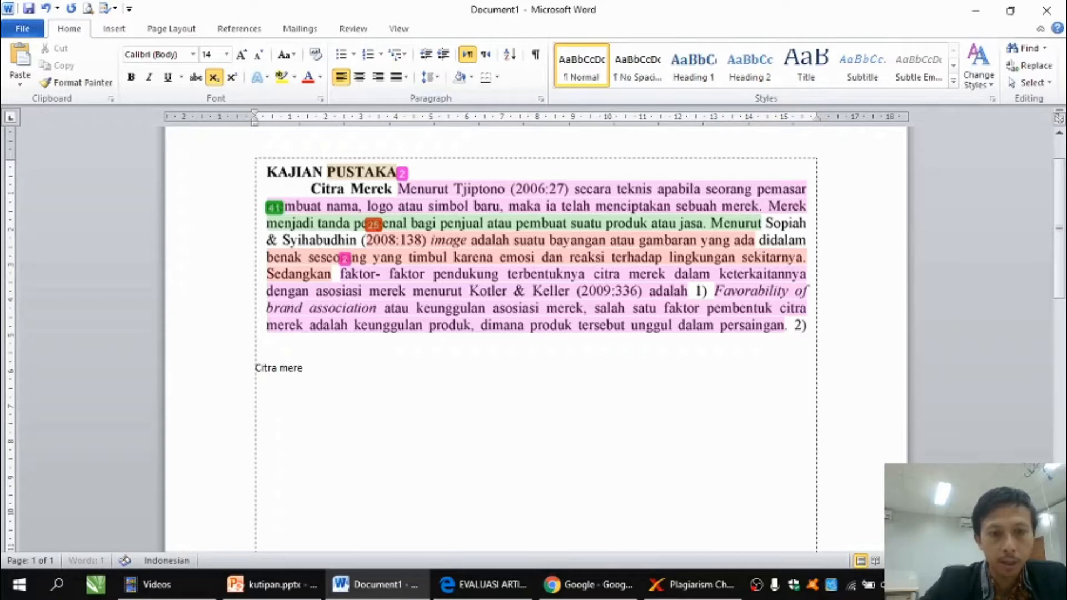
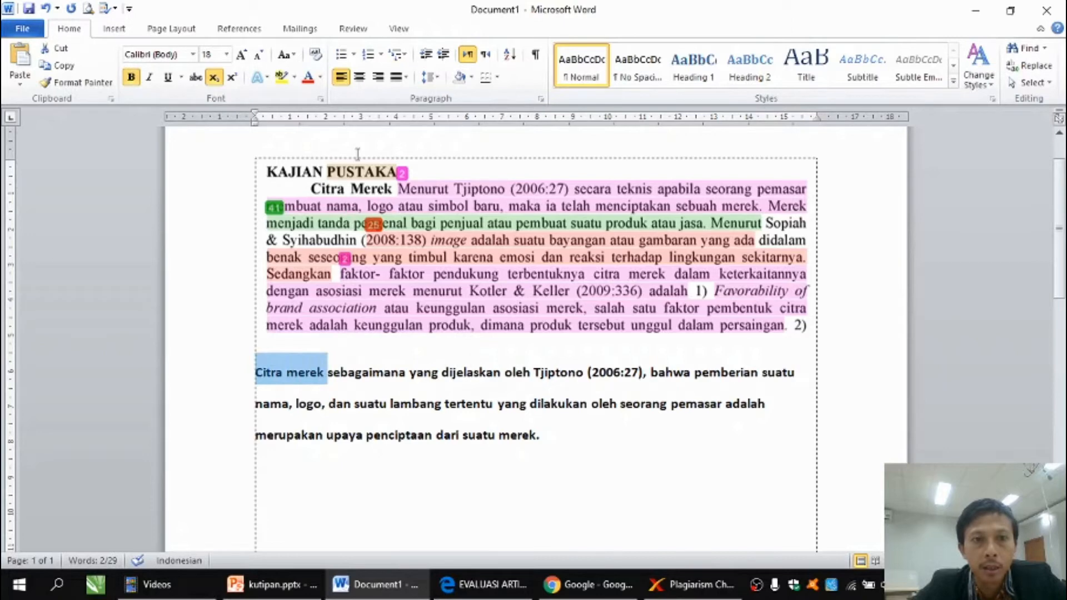
Colour the words "Citra merek", "lambang" and "nama, logo" red in the paraphrased sentence.
left_click(306, 81)
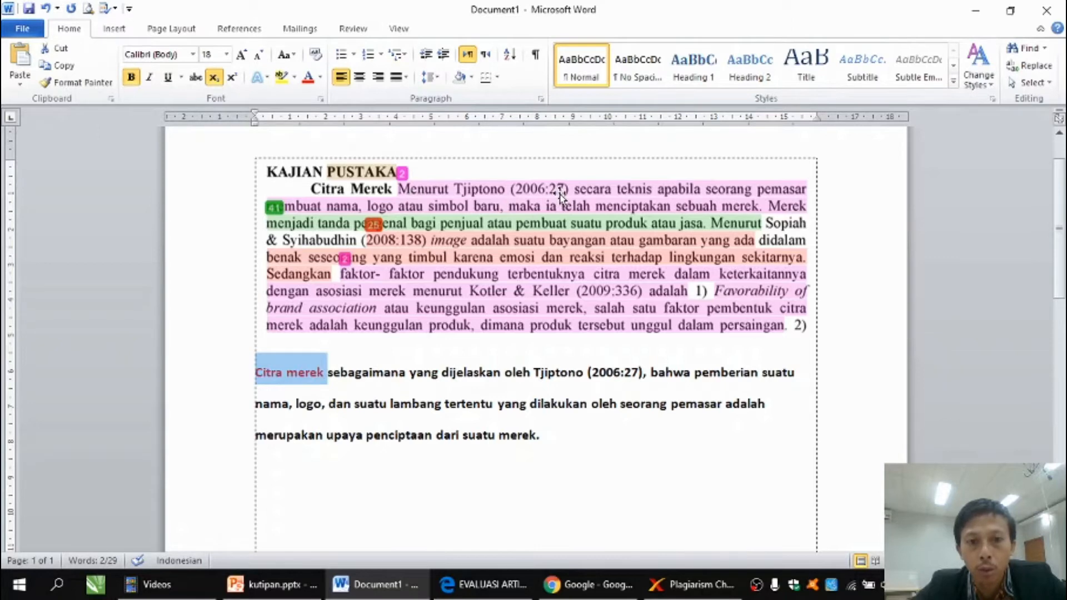
left_click_drag(331, 377, 641, 380)
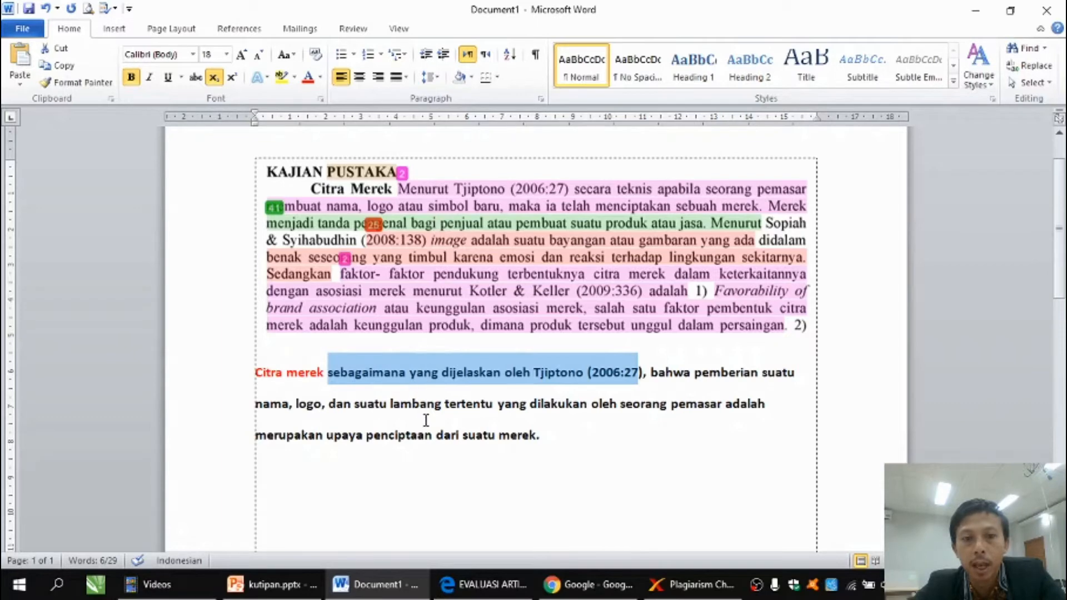
left_click_drag(390, 409, 441, 411)
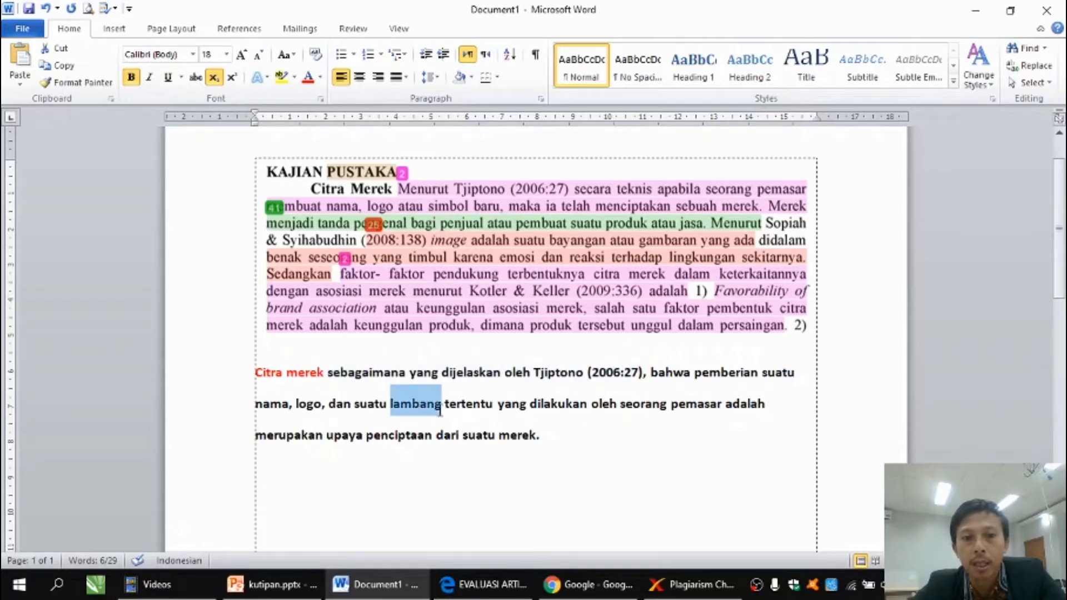
left_click(308, 78)
left_click_drag(257, 405, 315, 409)
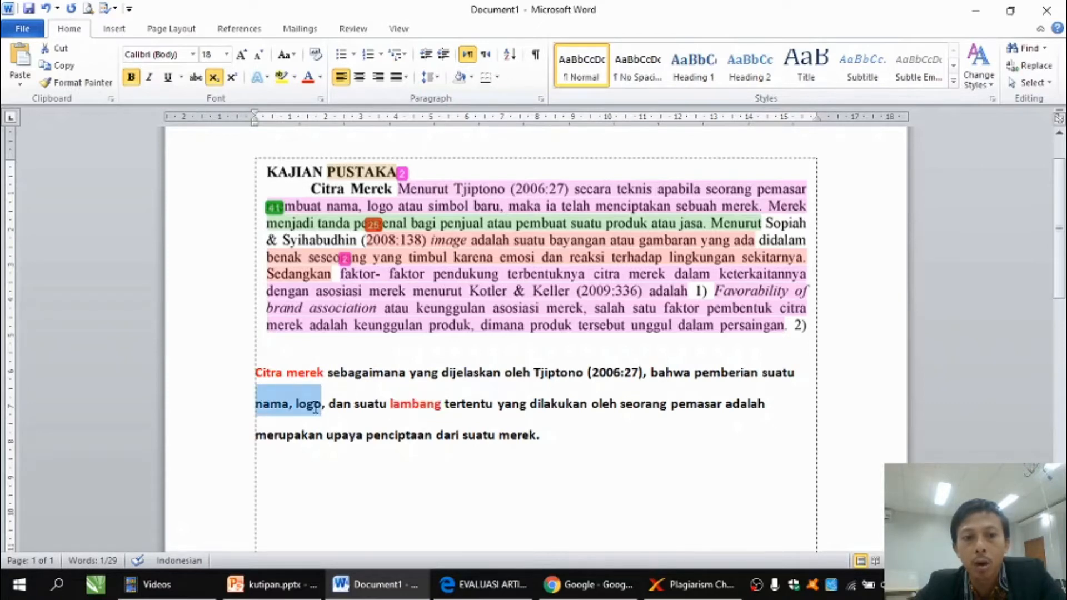
left_click(308, 78)
left_click(338, 406)
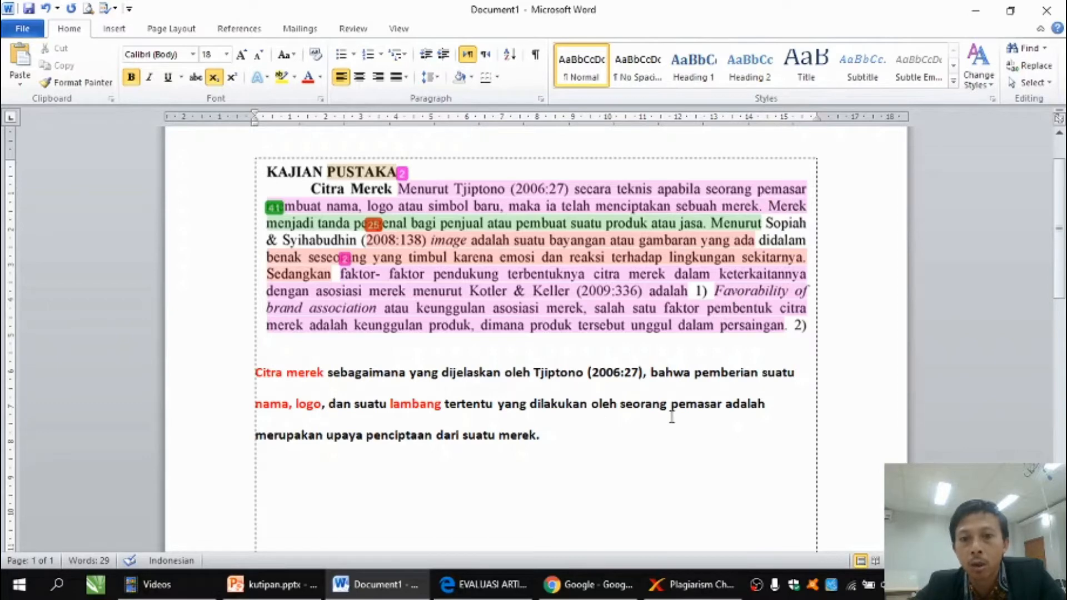
Replace the word "pemasar" with "marketer" in the paraphrased sentence.
left_click_drag(671, 405, 722, 407)
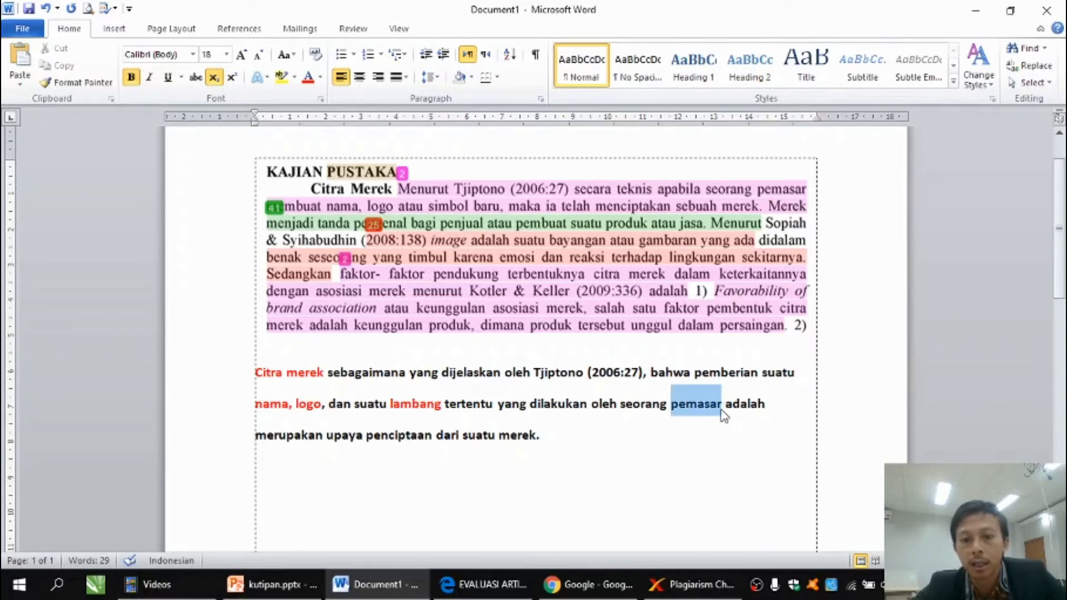
type("marke")
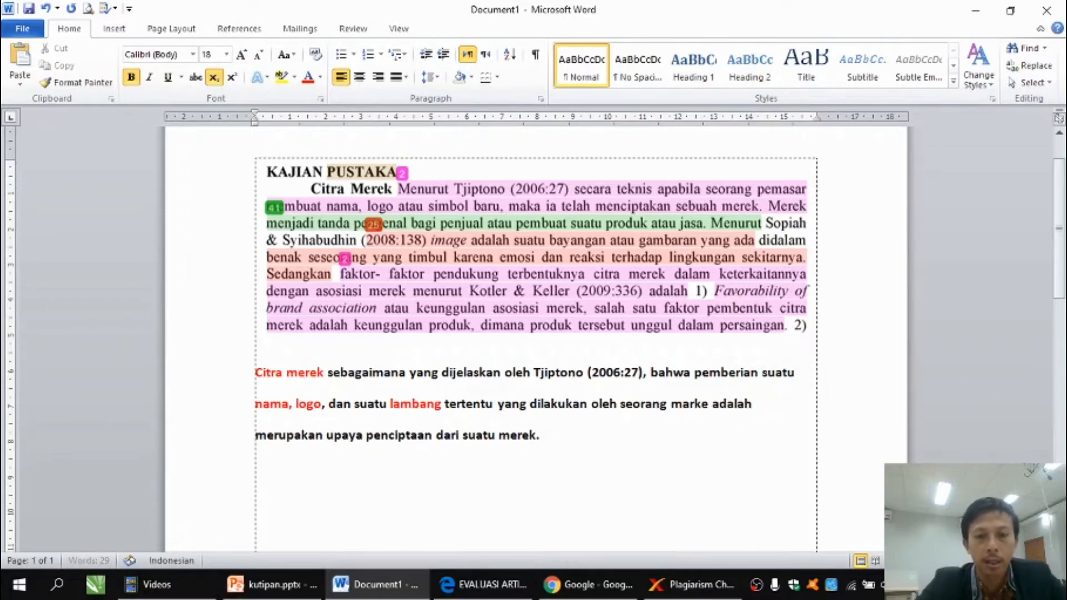
type("ter")
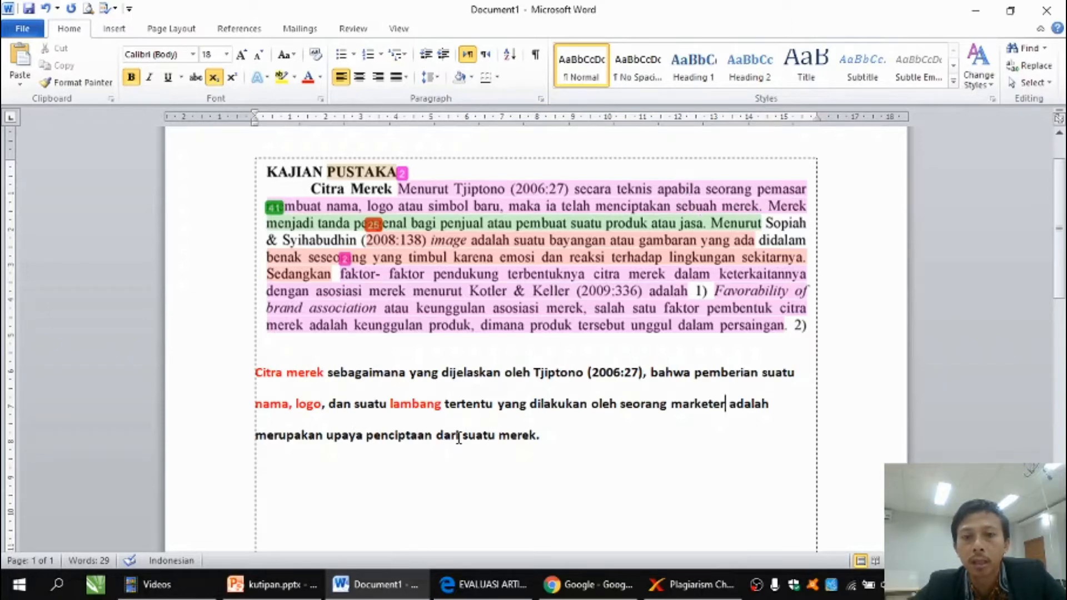
Add the sentence "Merek adalah merupakan alat pengenal dari seorang penjual atau produsen produk baik barang maupun jasa." to the end of the paraphrase.
left_click(538, 435)
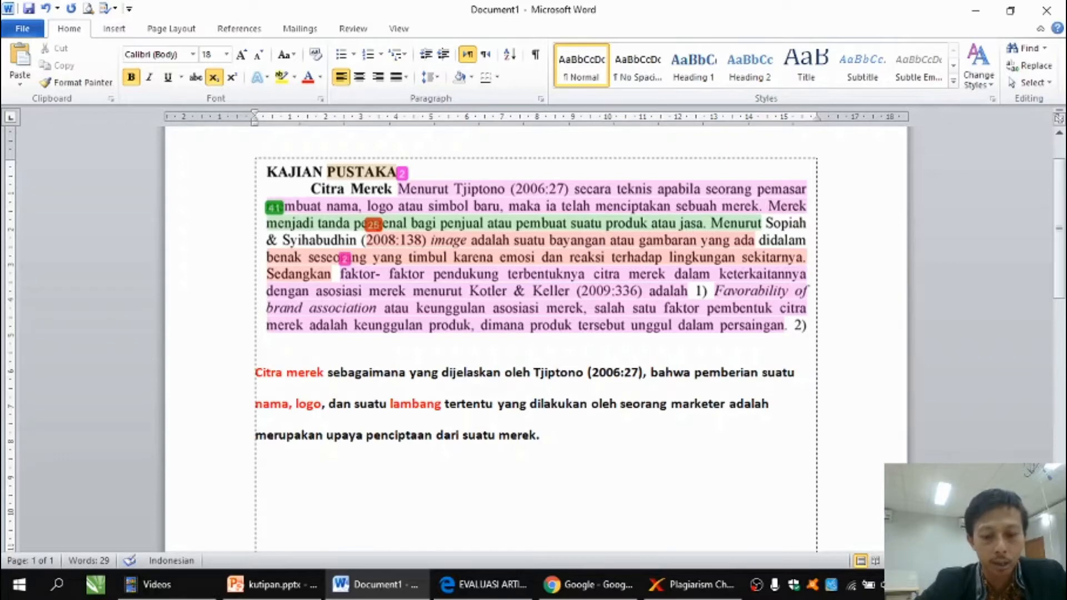
type("Merek")
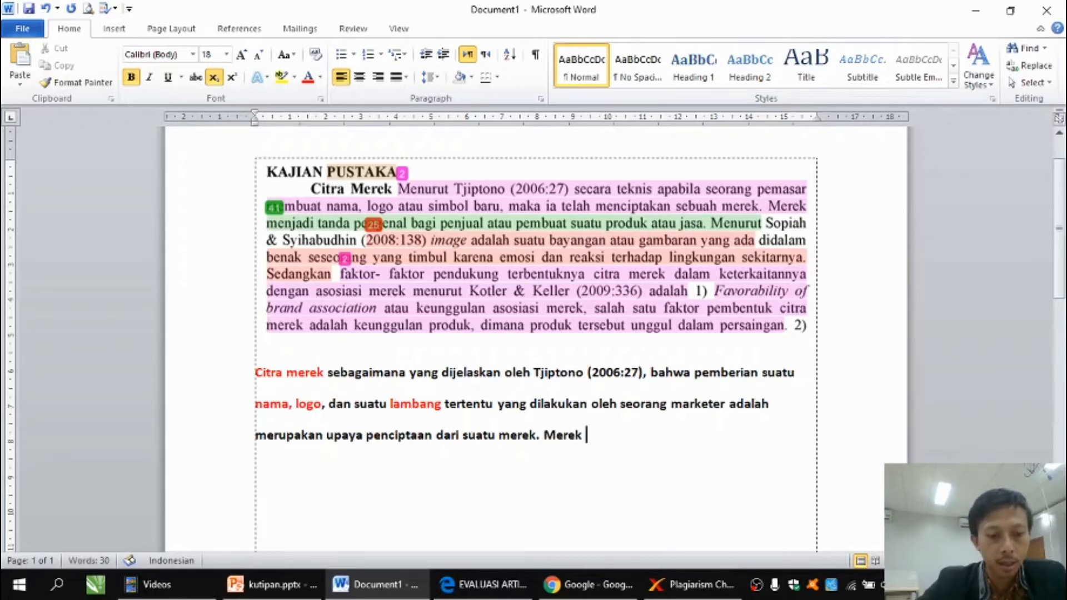
type(" adalah ")
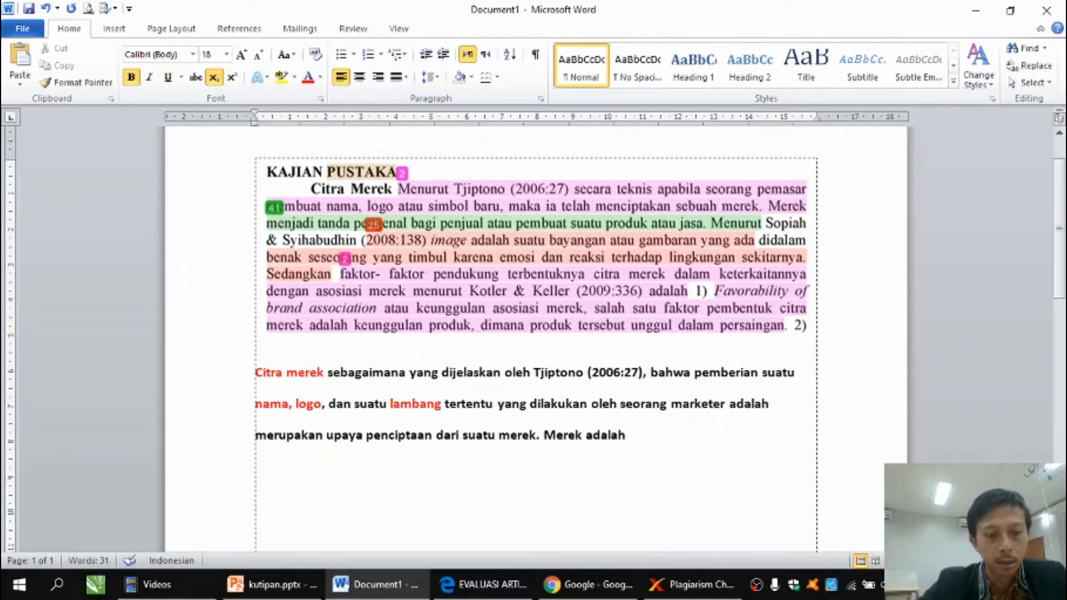
type("merupakan")
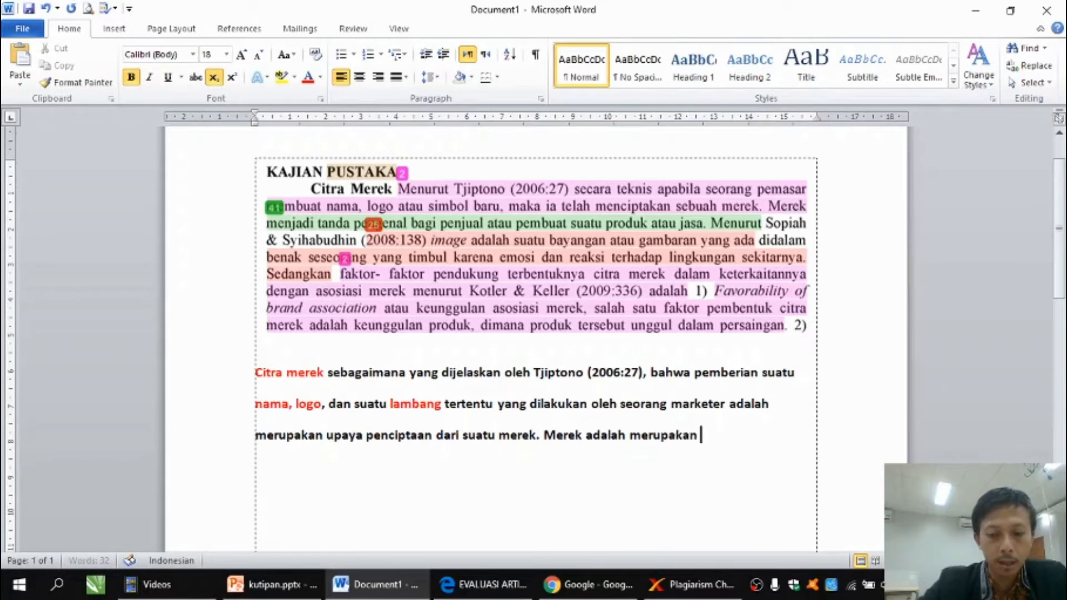
type(" alat pen")
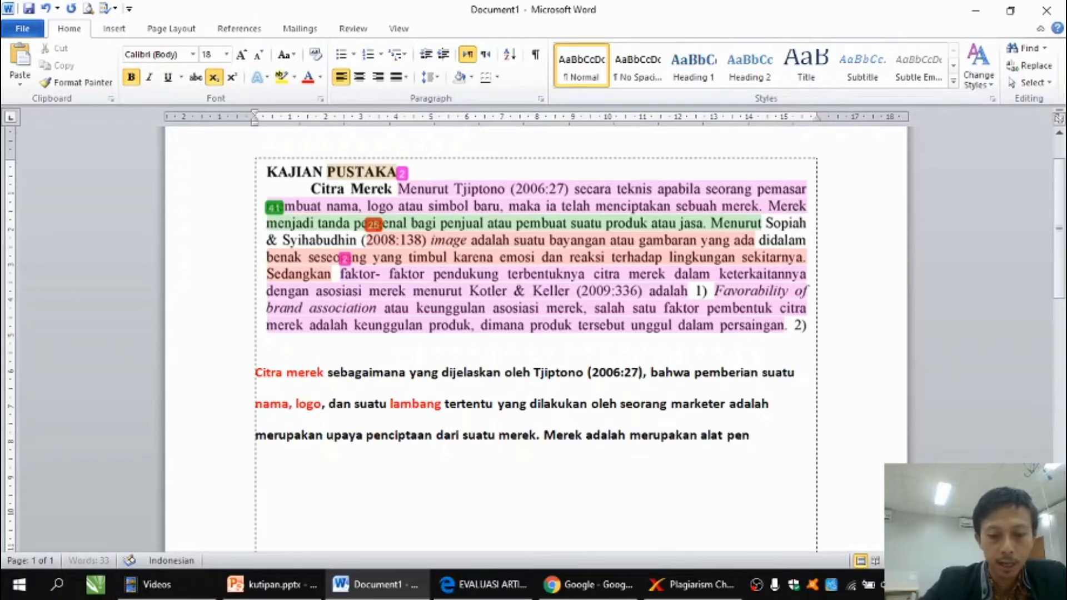
type("genal da")
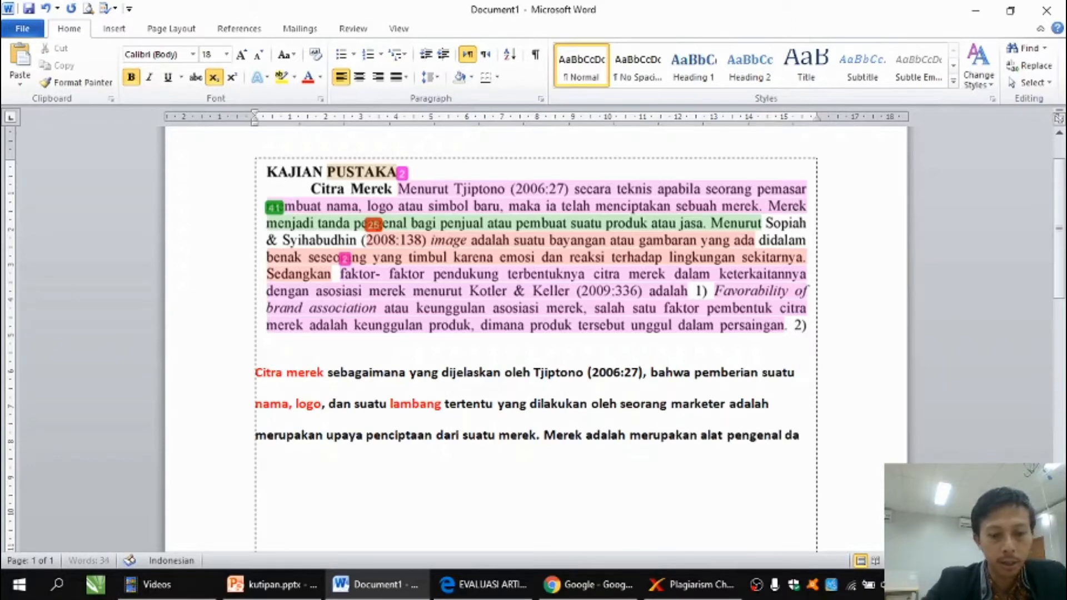
type("ri seorang penju")
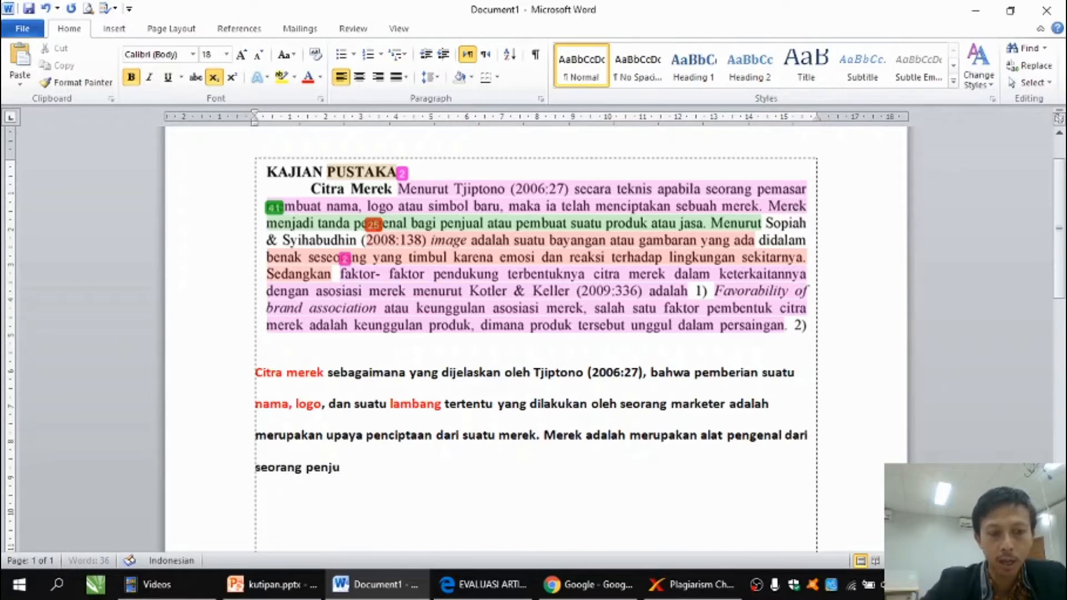
type("al atau")
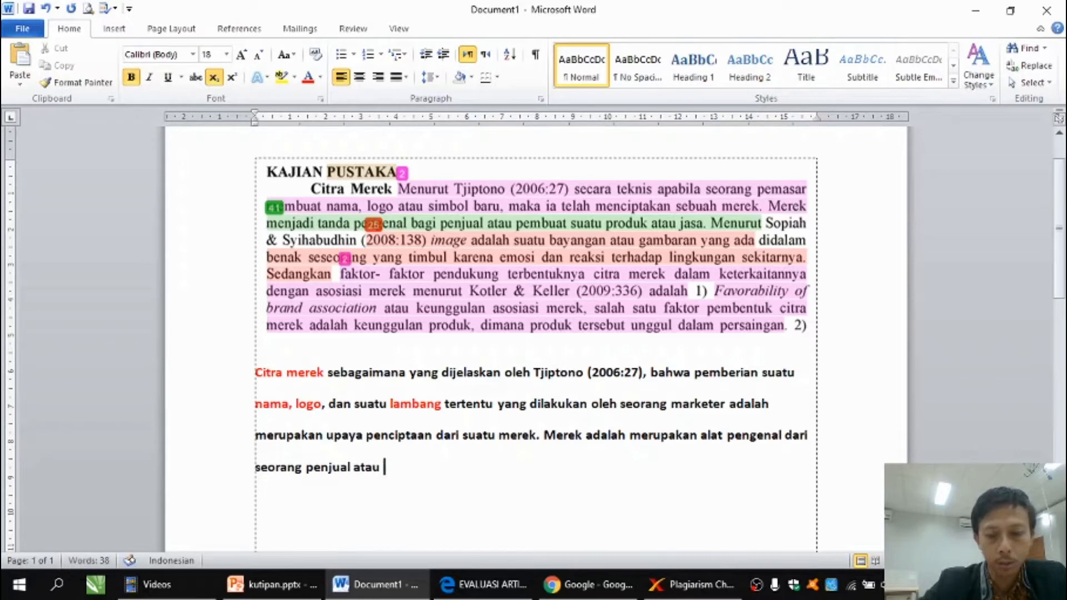
type(" produsen")
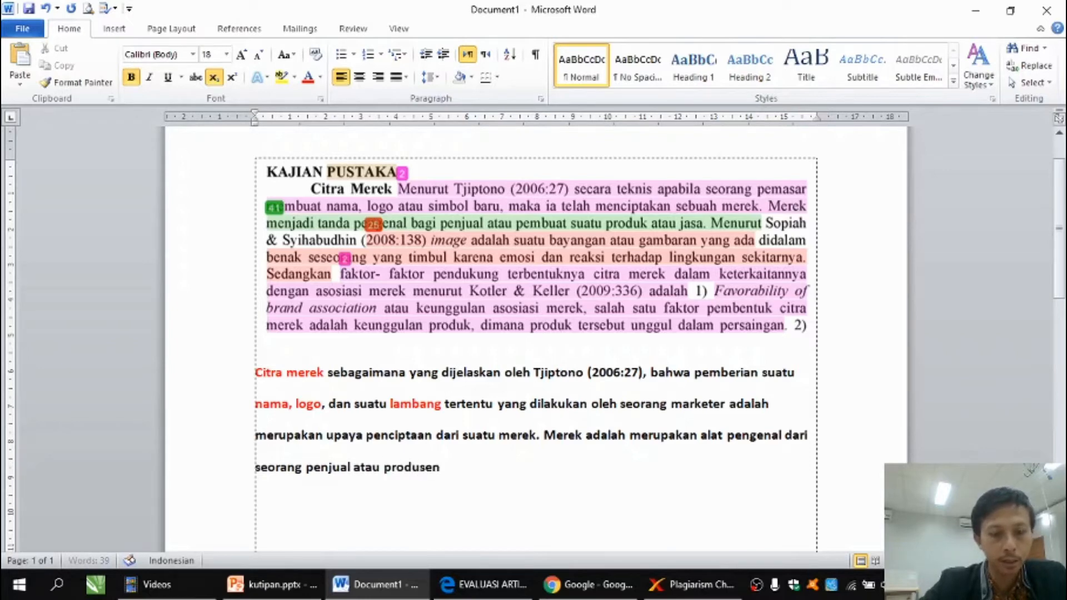
type(" produk")
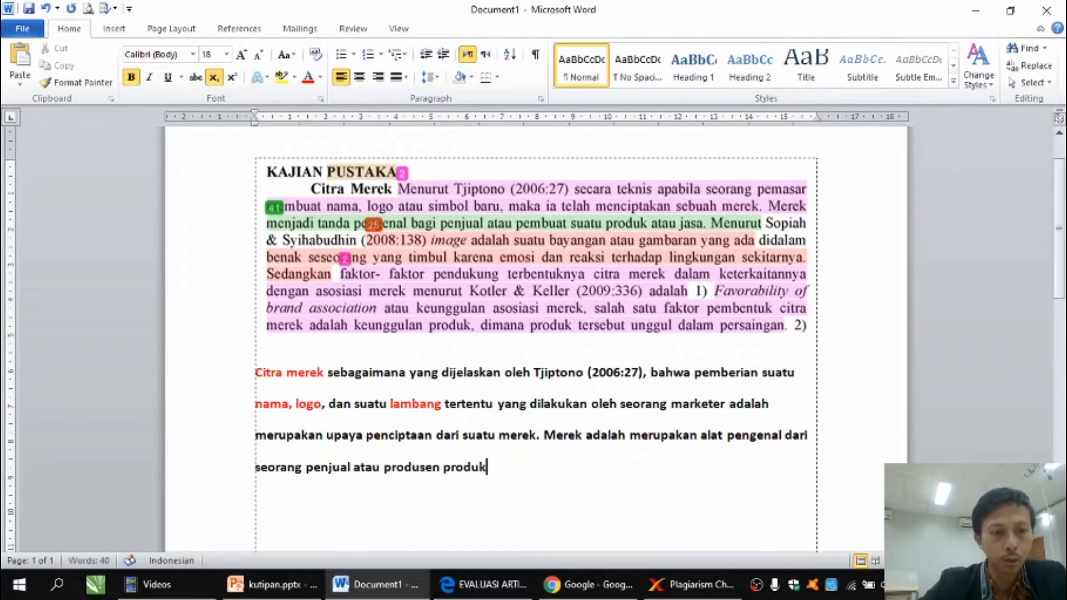
type(" baik bara")
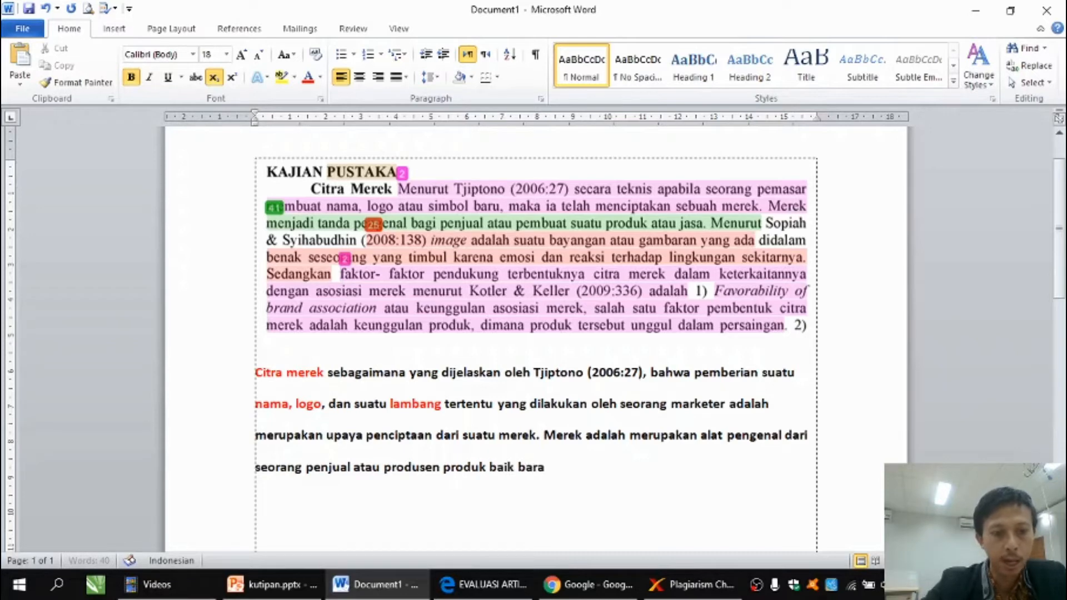
type("ng maupu")
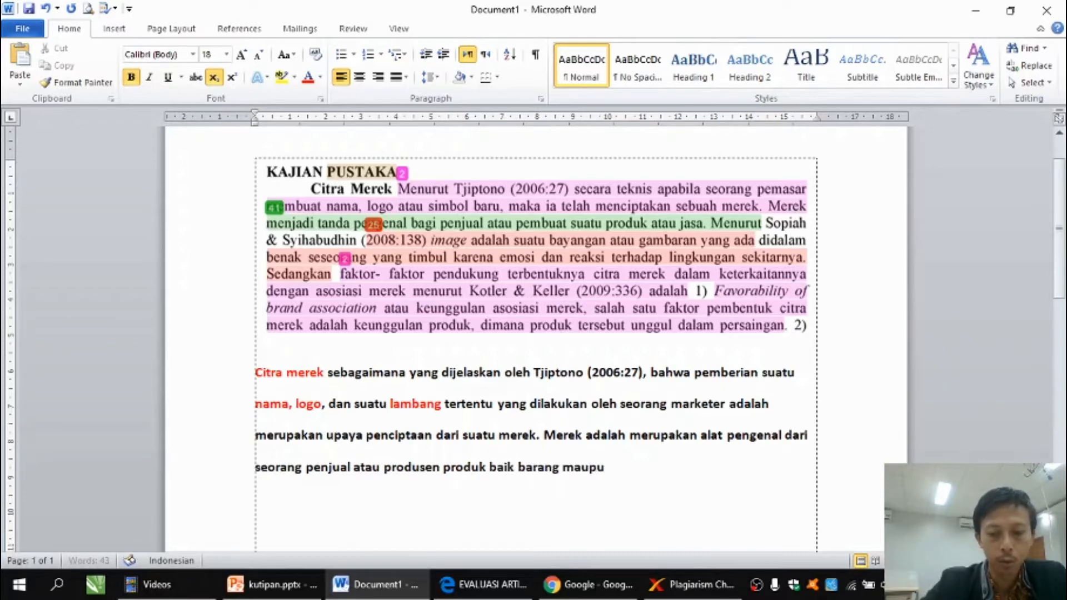
type("n jasa.")
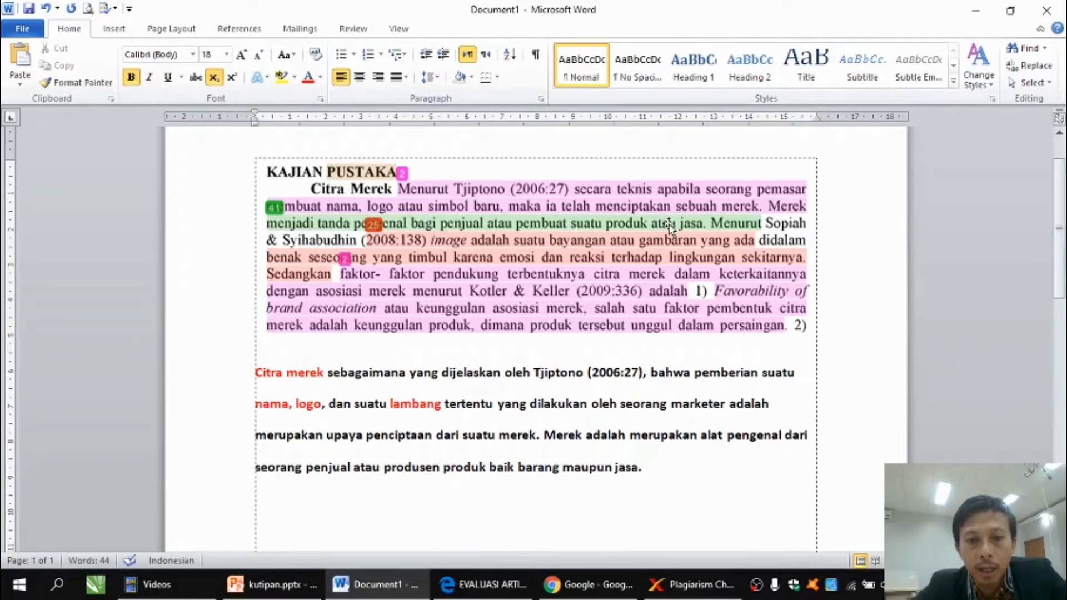
Highlight the whole second paraphrased sentence, from "Merek adalah" to "maupun jasa.", in yellow.
left_click(546, 435)
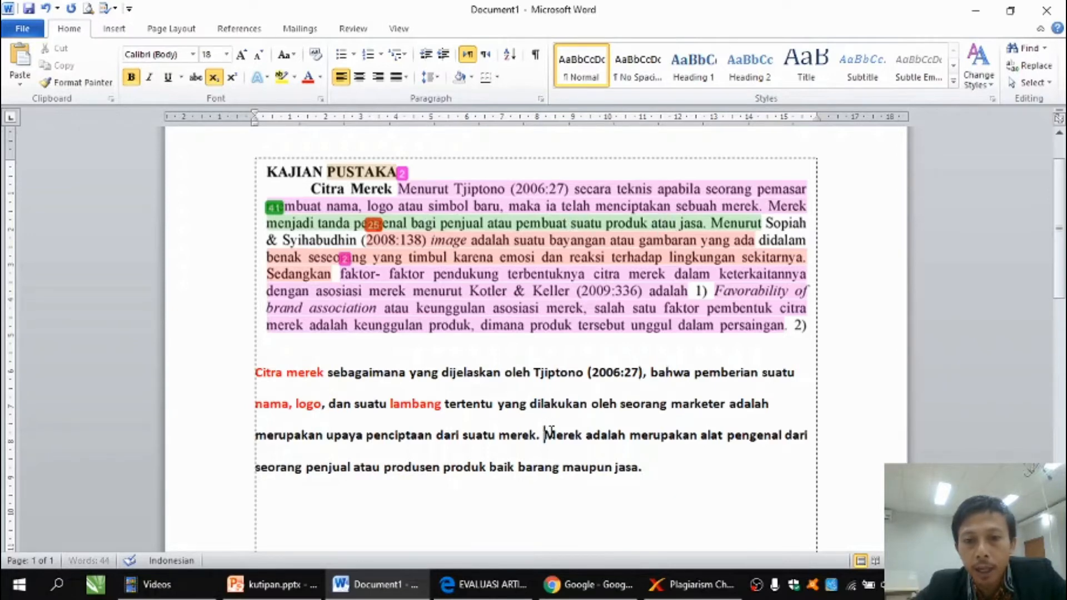
left_click_drag(546, 434, 752, 442)
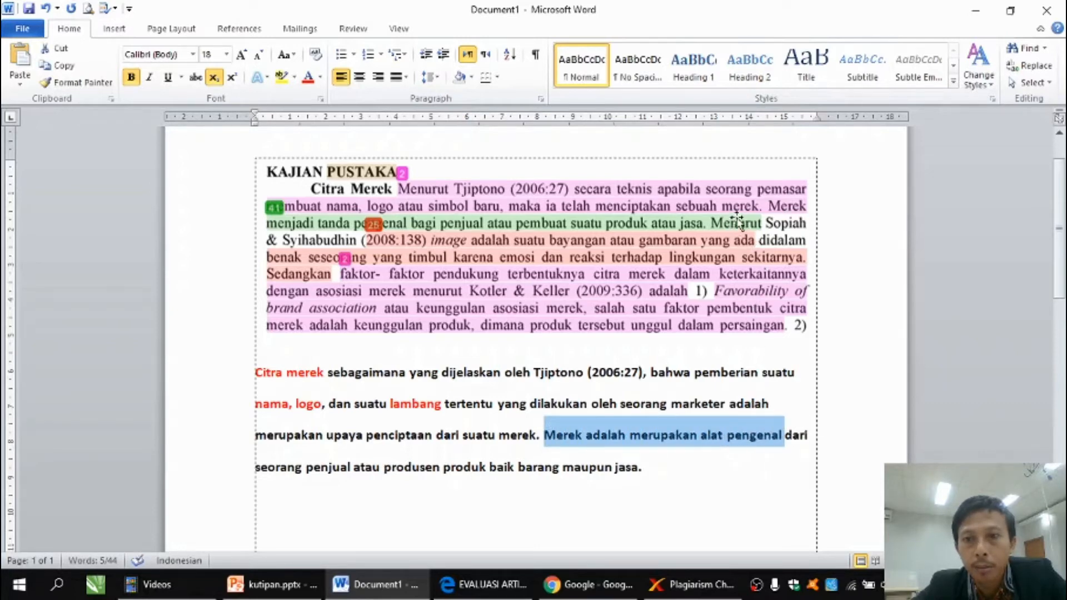
left_click_drag(549, 442, 639, 476)
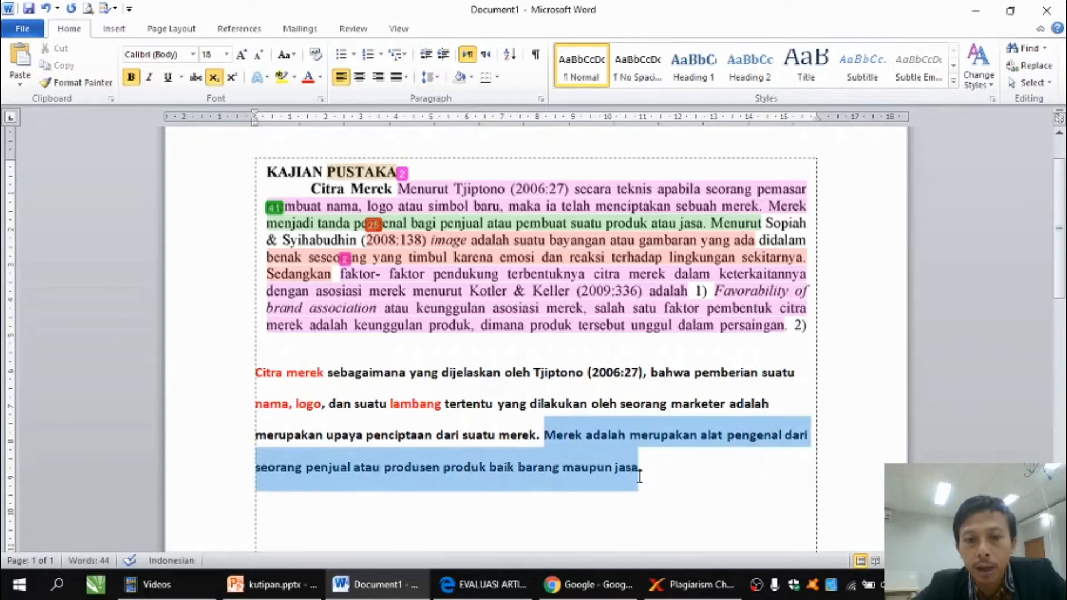
left_click(281, 77)
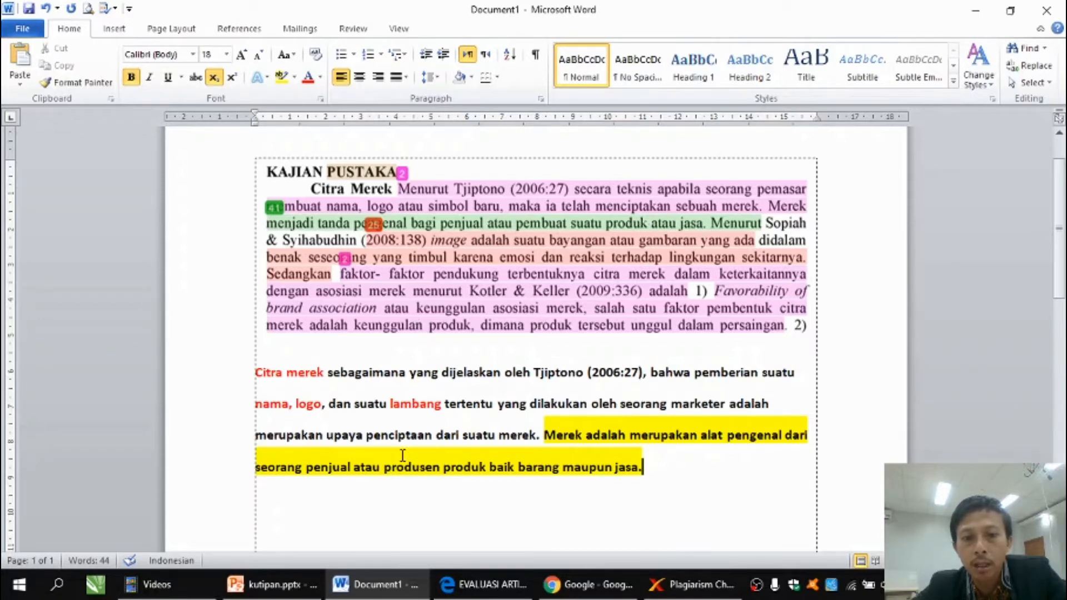
left_click(380, 468)
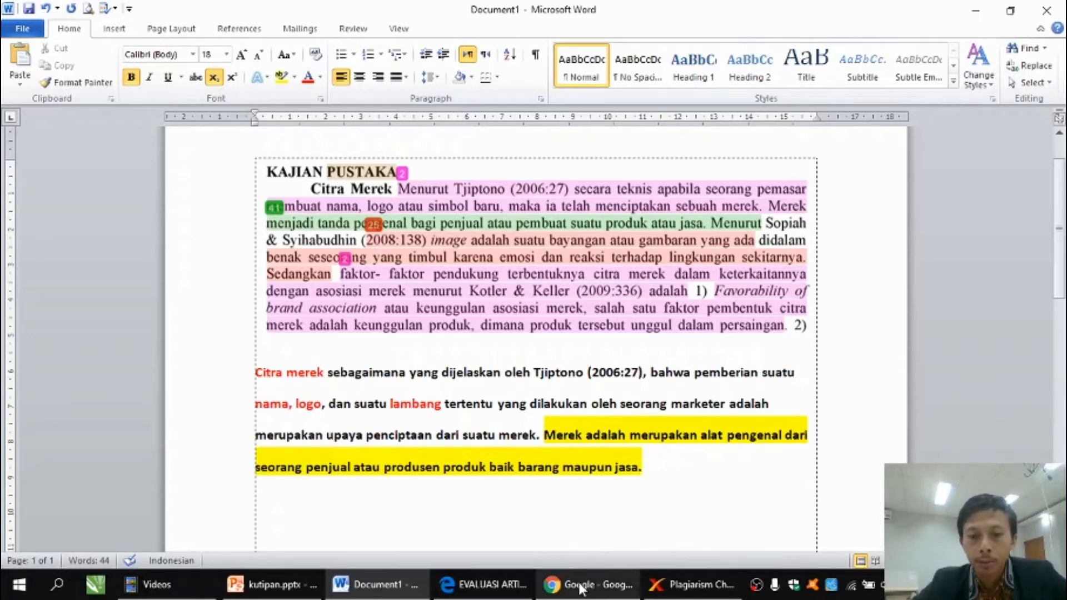
Switch to Chrome, search Google for "download mendeley" in a new tab, and close that tab.
mouse_move(580, 588)
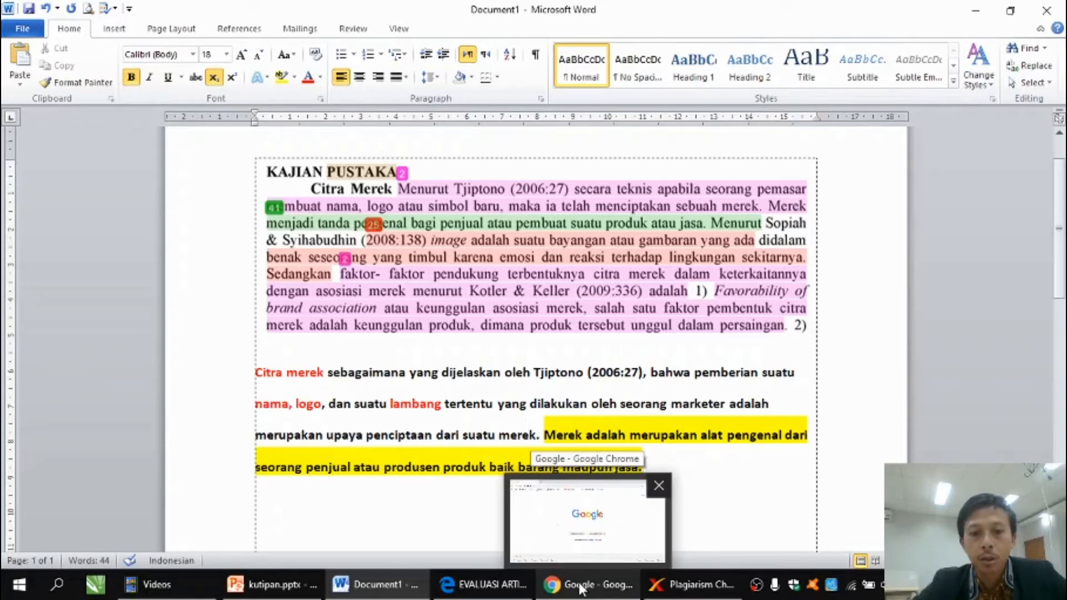
left_click(580, 588)
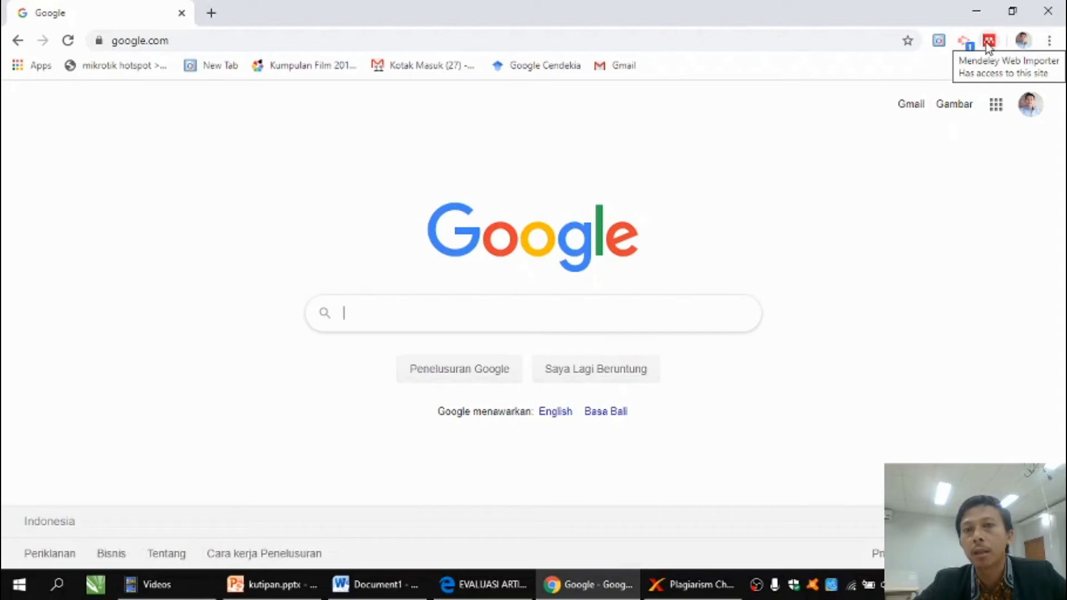
left_click(217, 18)
type("www.")
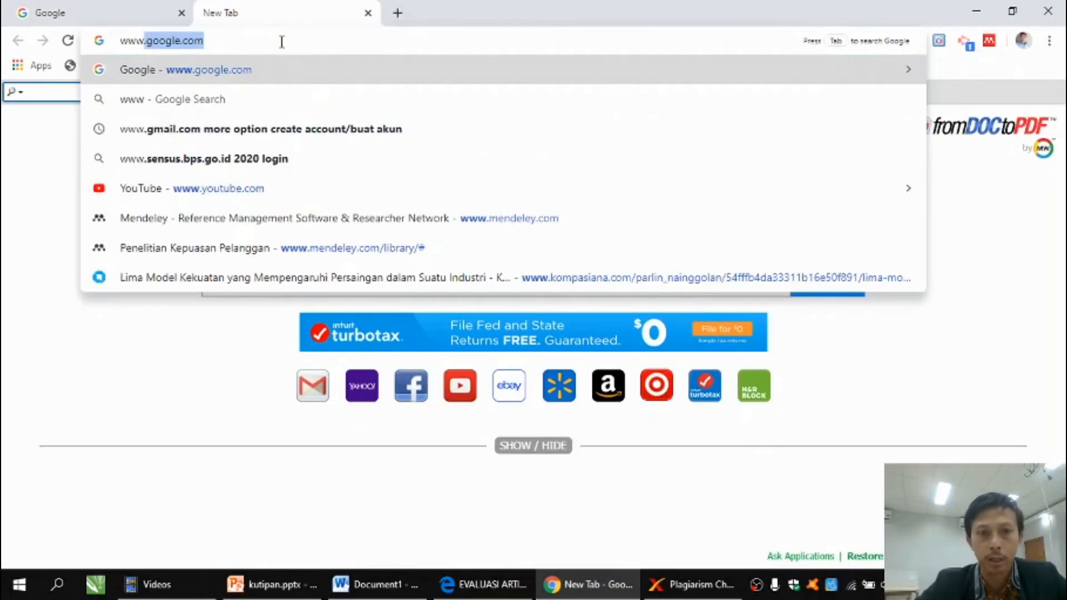
key("Return")
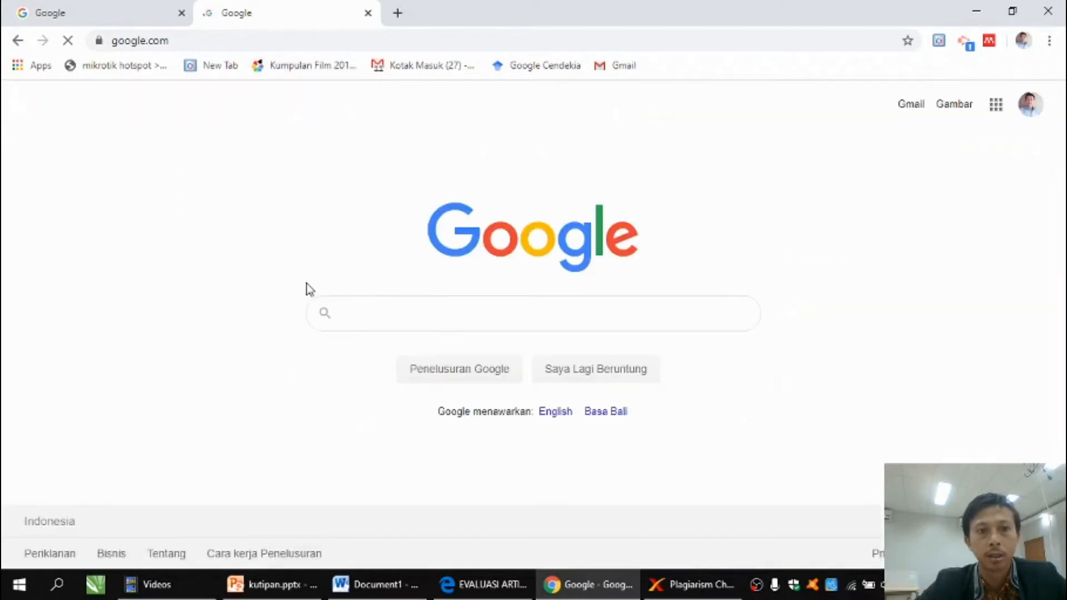
type("dow")
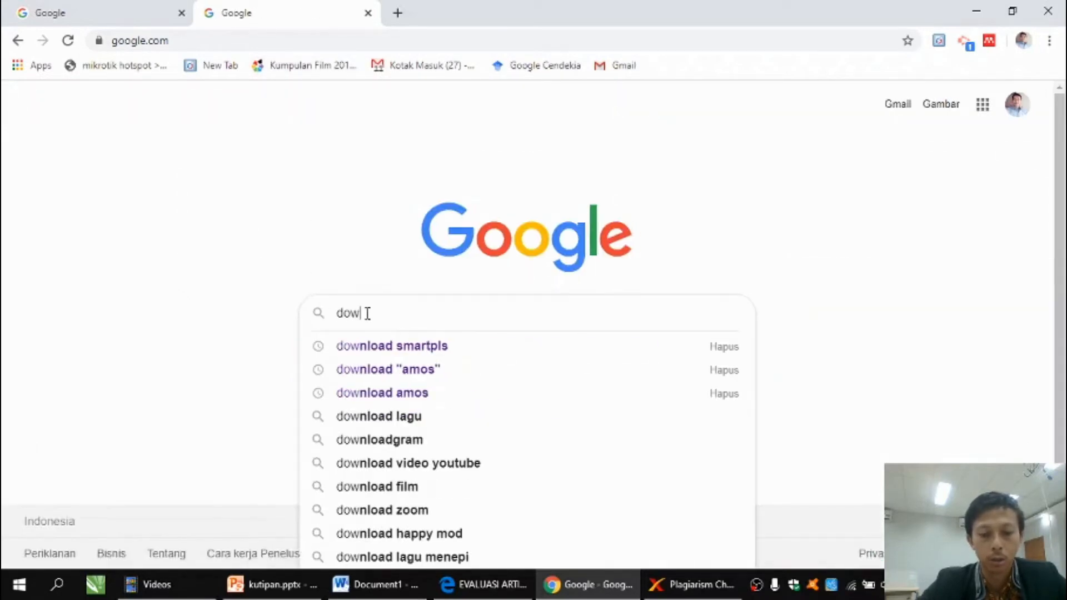
type("nload me")
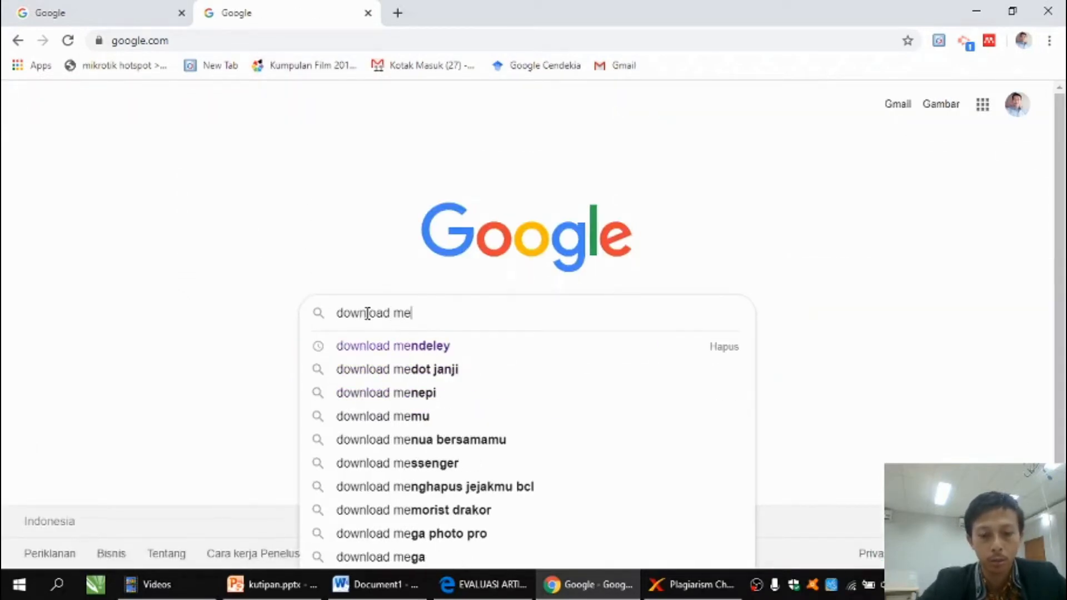
type("ndeley")
key("Return")
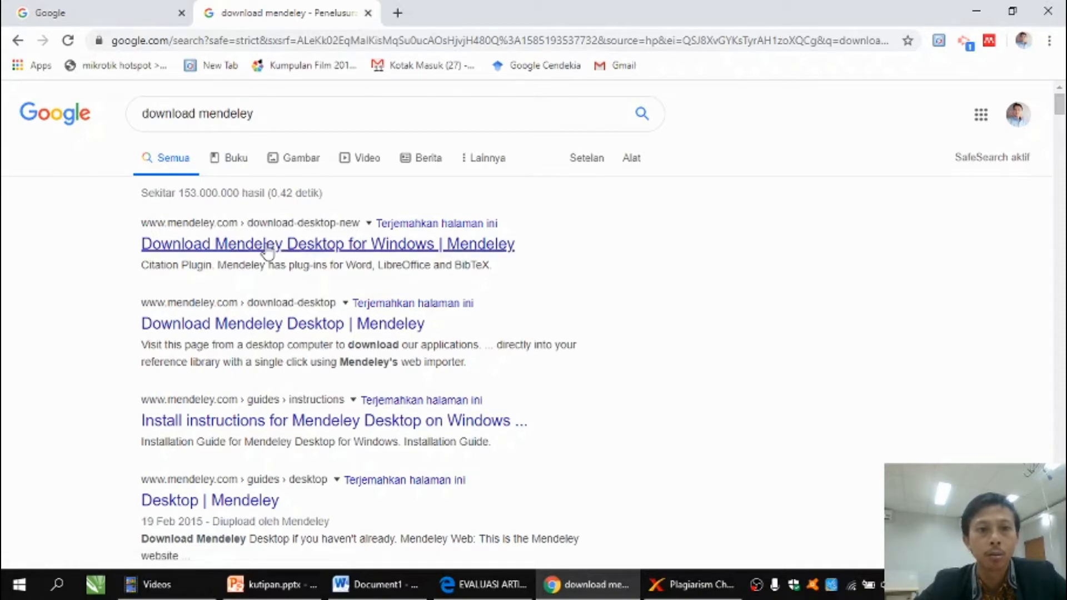
left_click(368, 13)
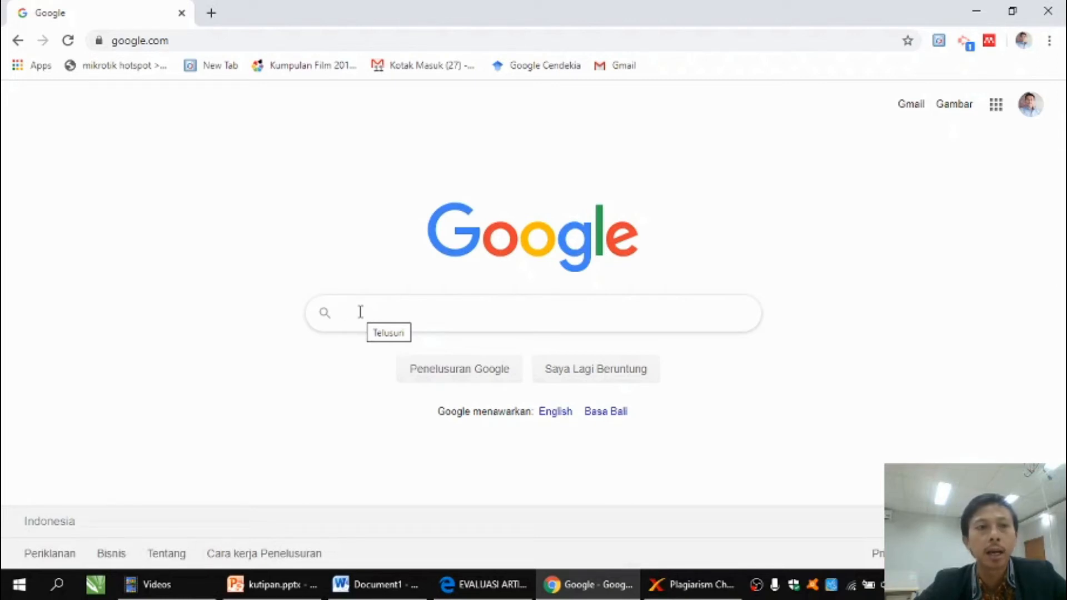
Search Google Cendekia for "pengaruh promosi terhadap penjualan" and download the first result, the article on impulse buying at hypermarkets in Bandung.
left_click(527, 73)
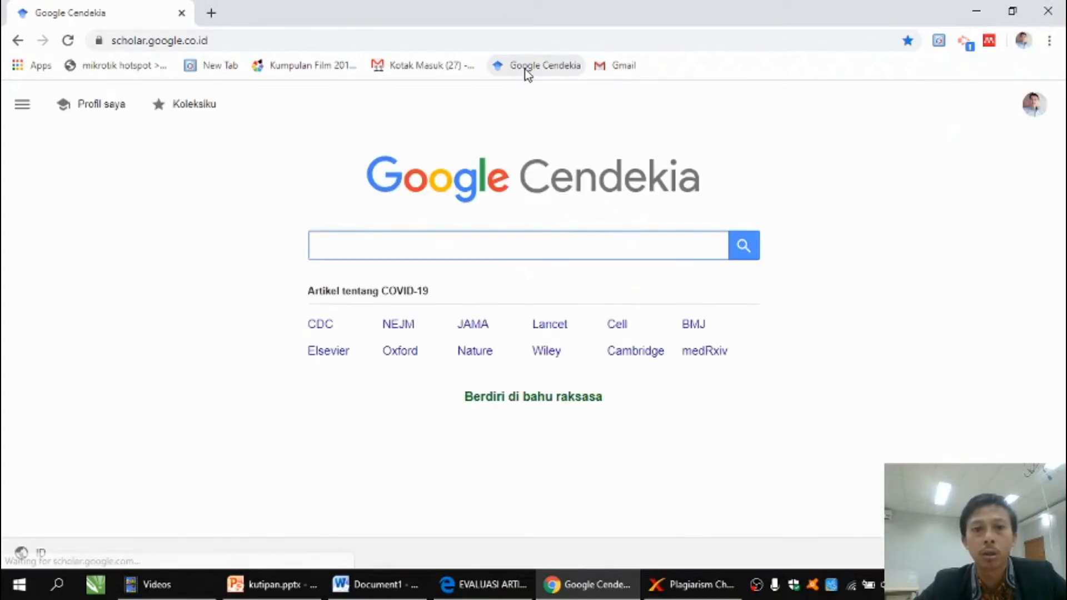
left_click(408, 247)
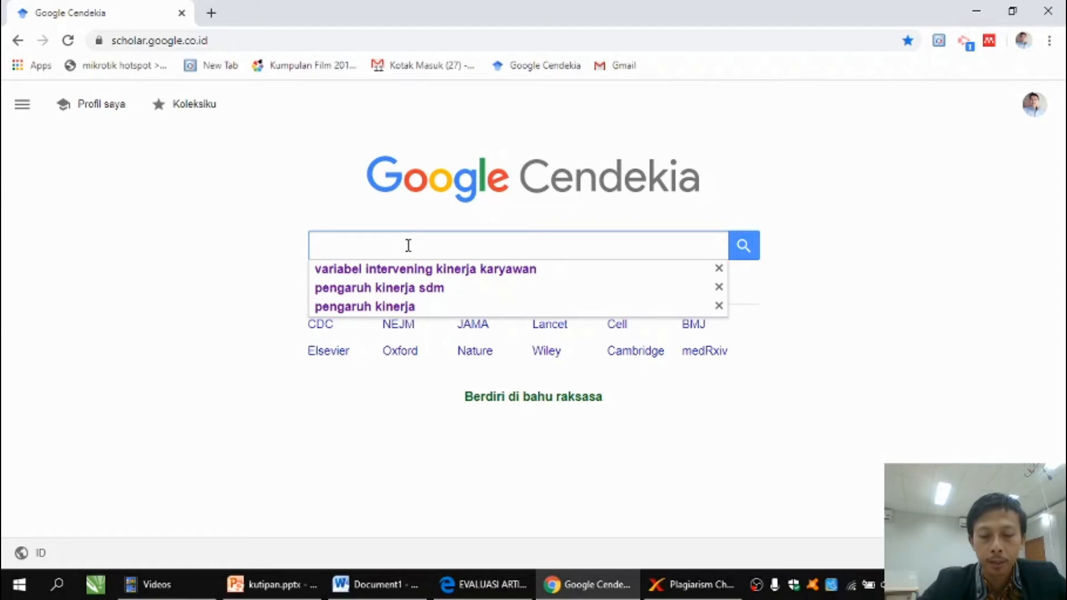
type("pengaruh")
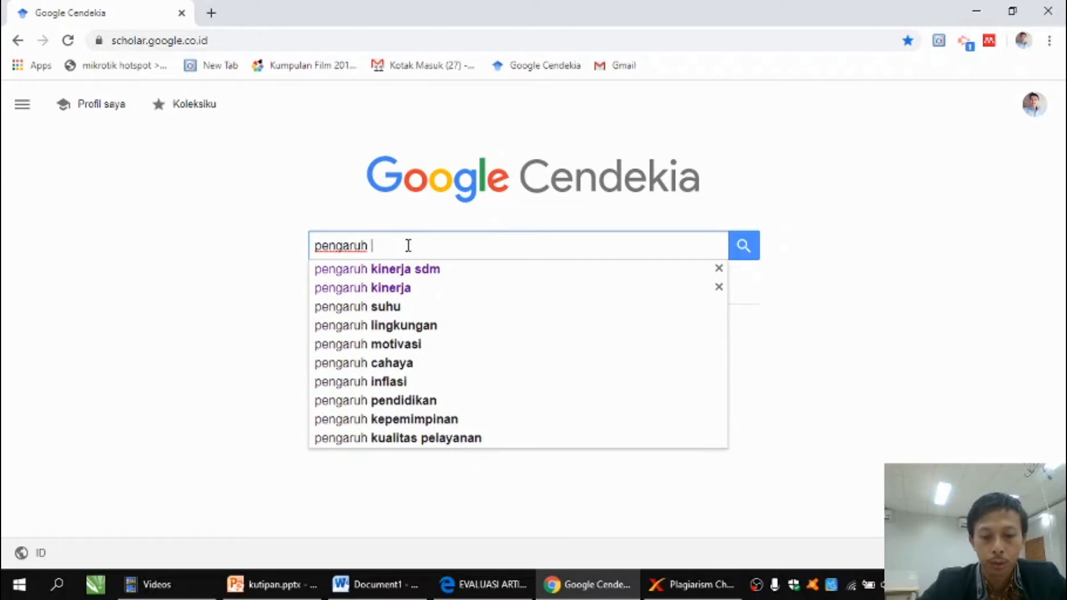
type(" promosi ")
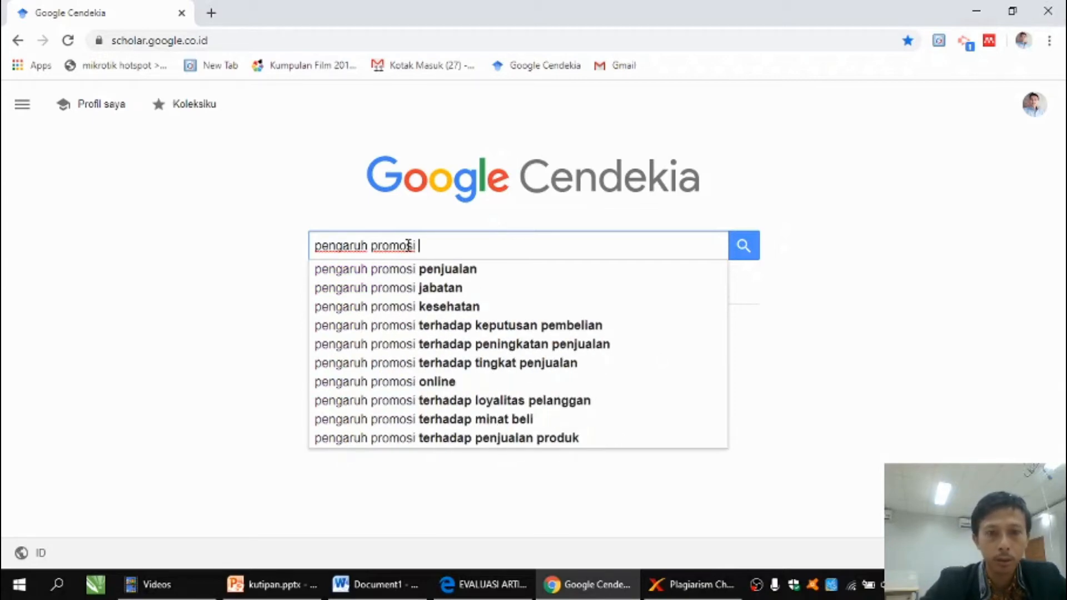
type("terha")
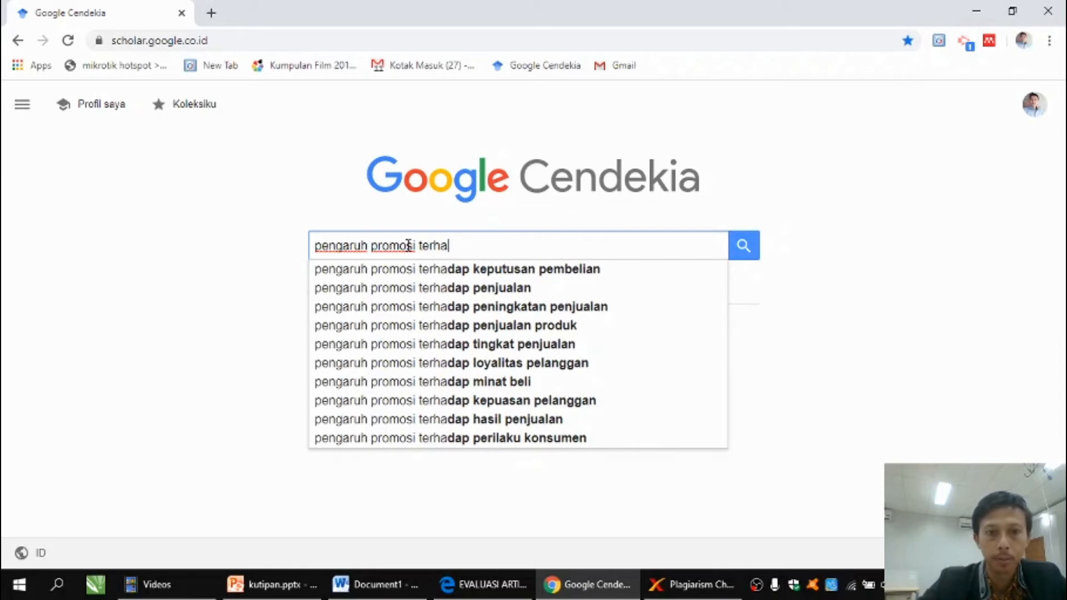
type("dap penjualan")
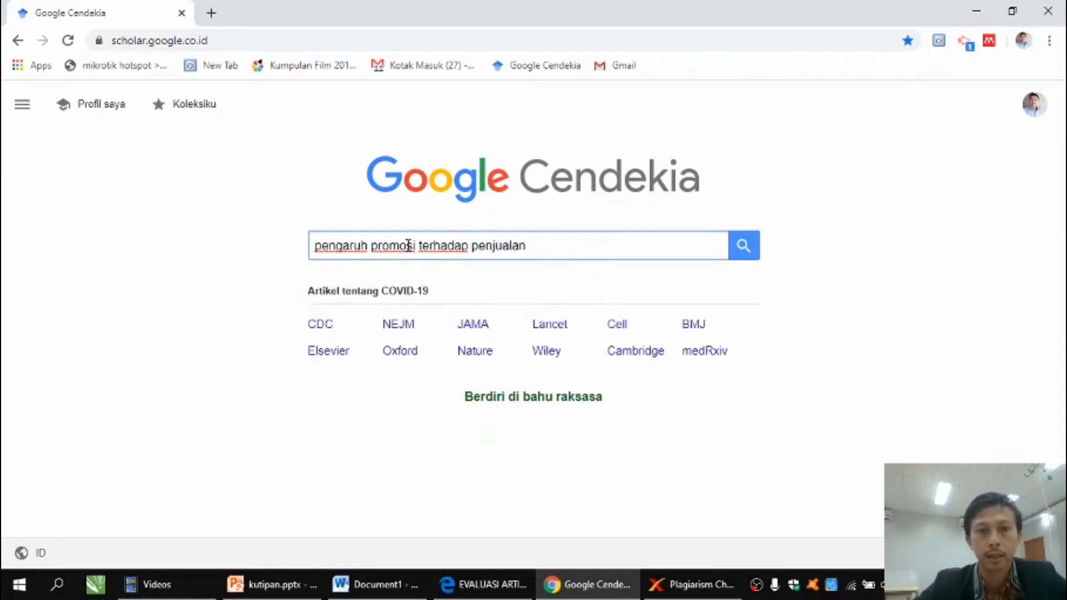
key("Return")
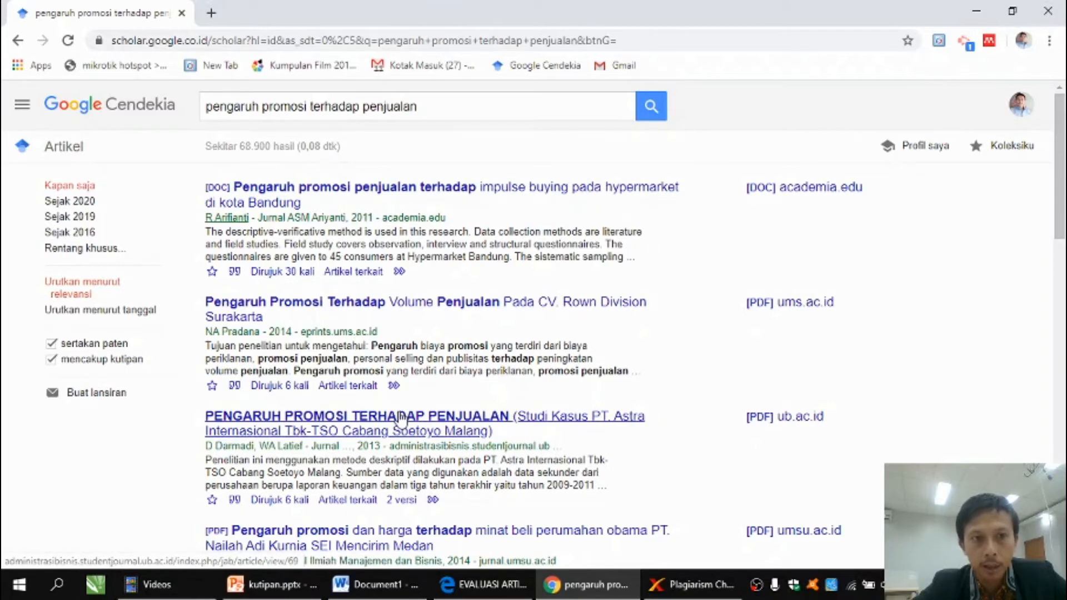
left_click(351, 195)
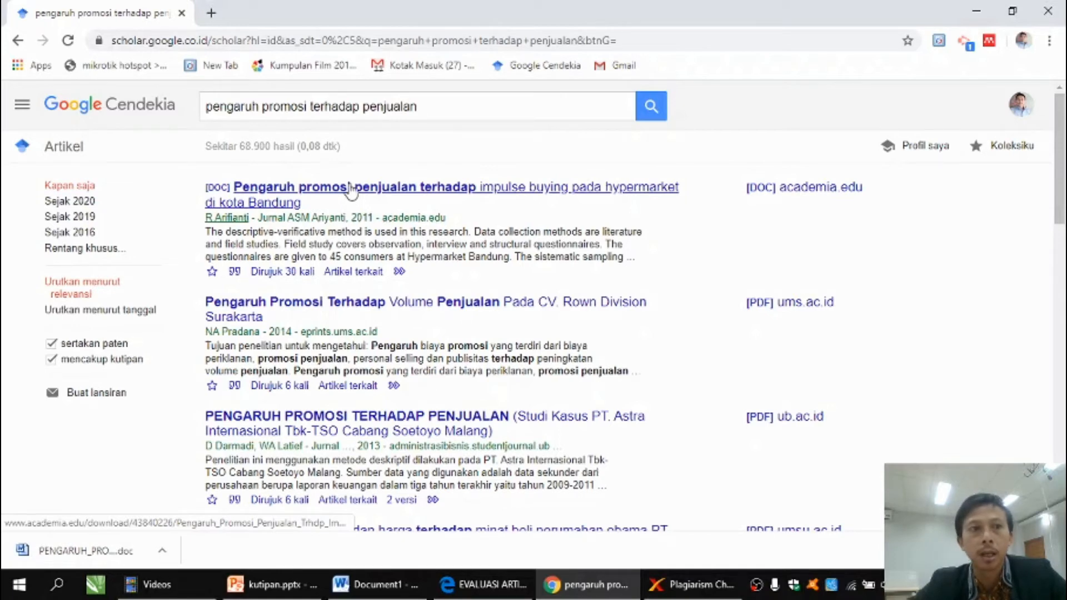
left_click(343, 189)
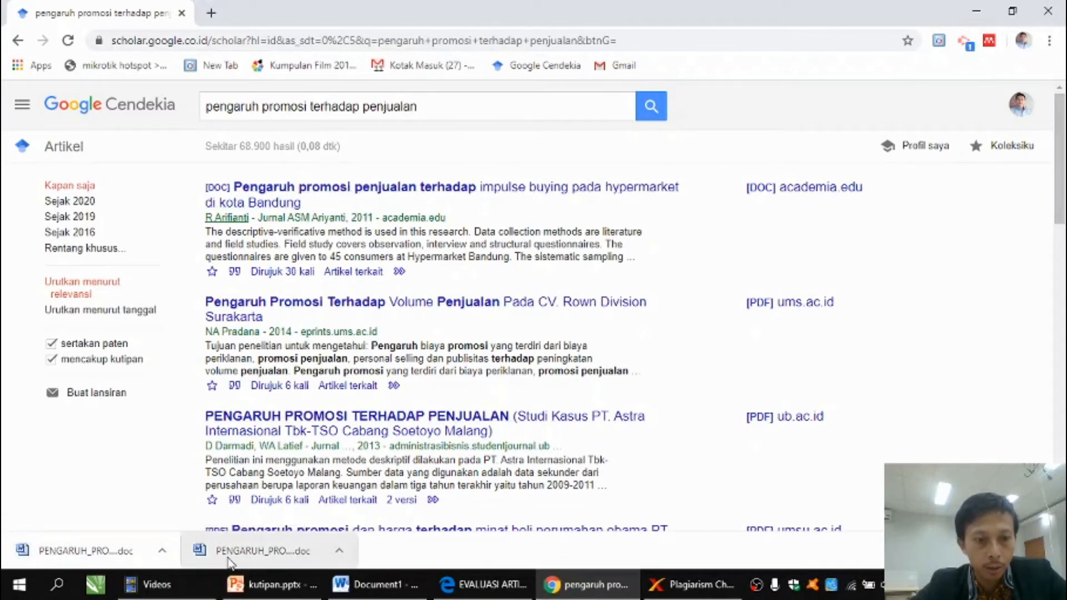
Open the downloaded hypermarket article in Word and go to the page 4 paragraph beginning "Kebanyakan promosi penjualan".
left_click(228, 552)
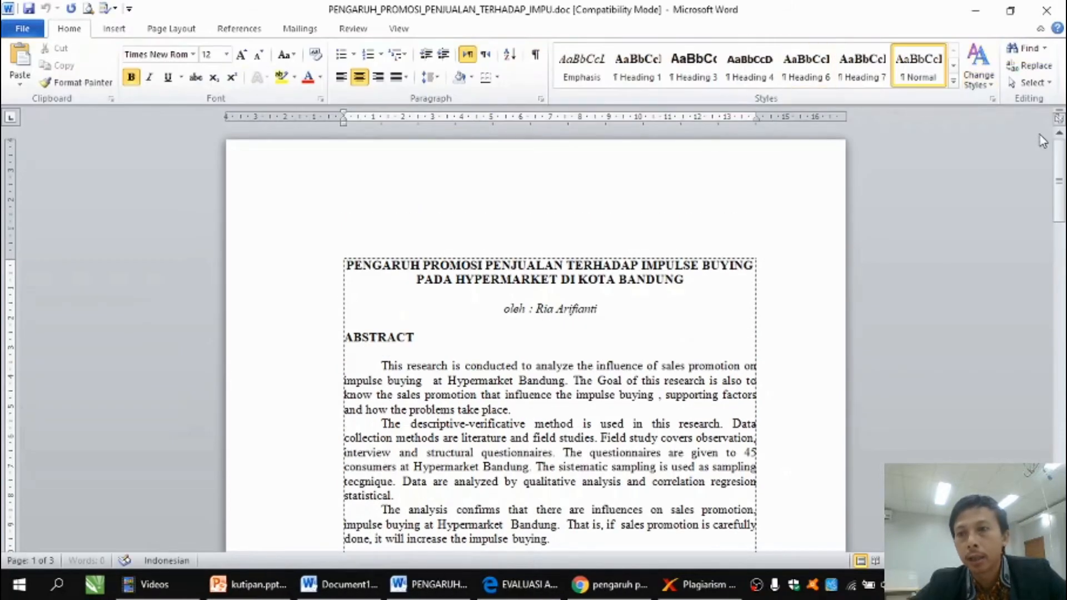
left_click_drag(1062, 167, 1061, 179)
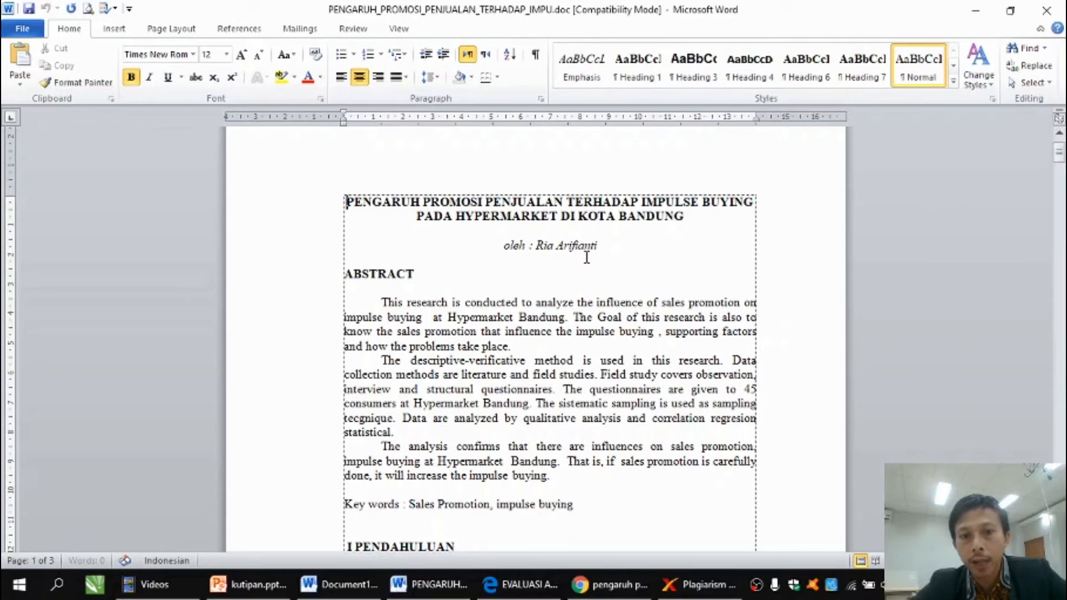
scroll(1059, 159, "down", 1)
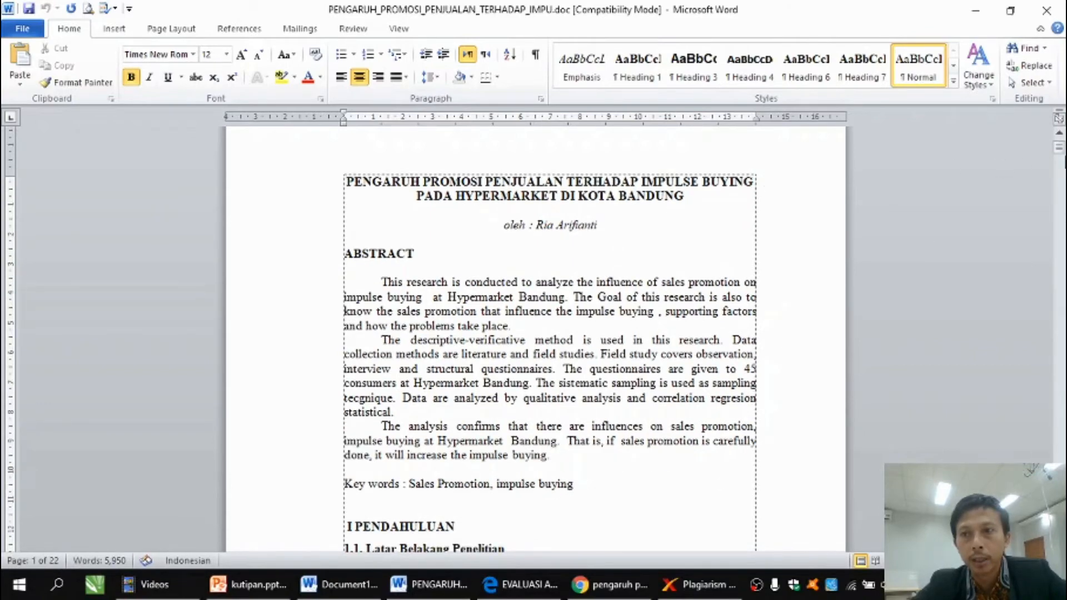
left_click_drag(1059, 147, 1059, 234)
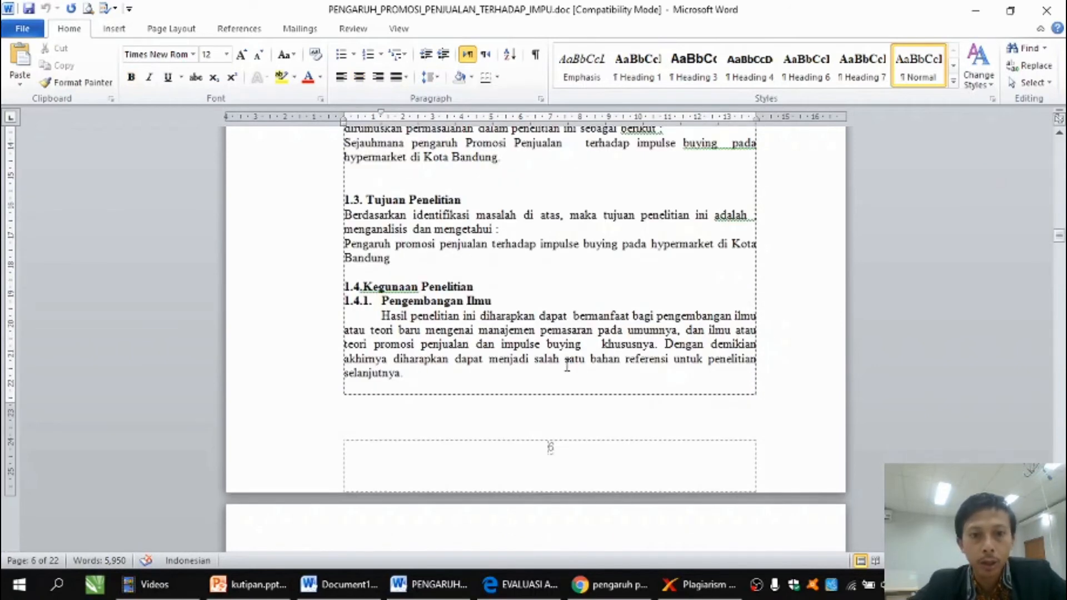
left_click(564, 360)
scroll(566, 366, "down", 2)
key("Down")
key("Down")
key("Down")
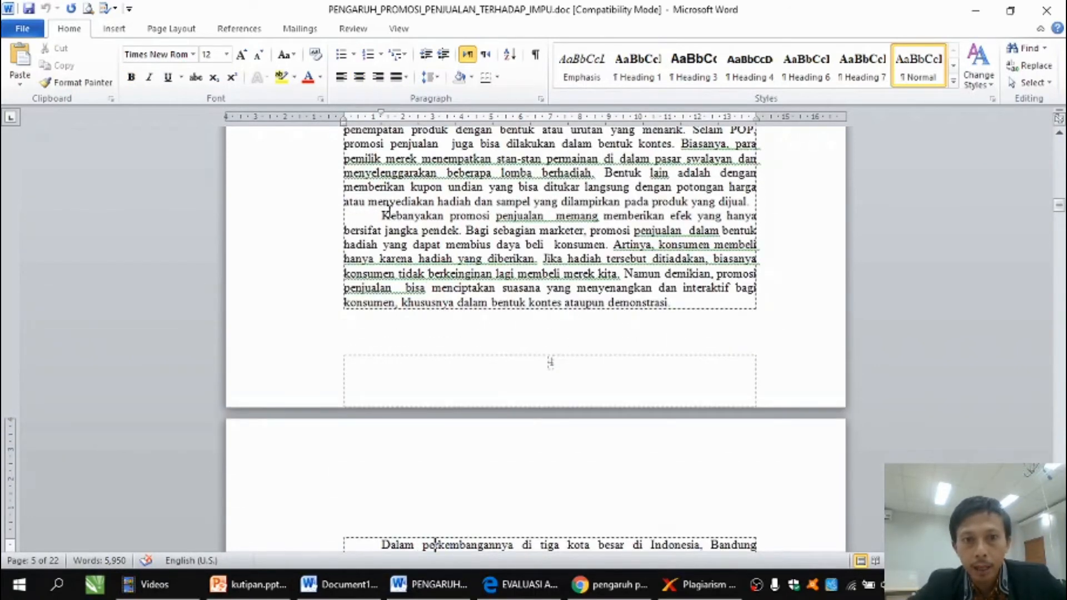
Copy the whole paragraph from "Kebanyakan promosi penjualan" to "kontes ataupun demonstrasi.".
left_click_drag(382, 216, 675, 302)
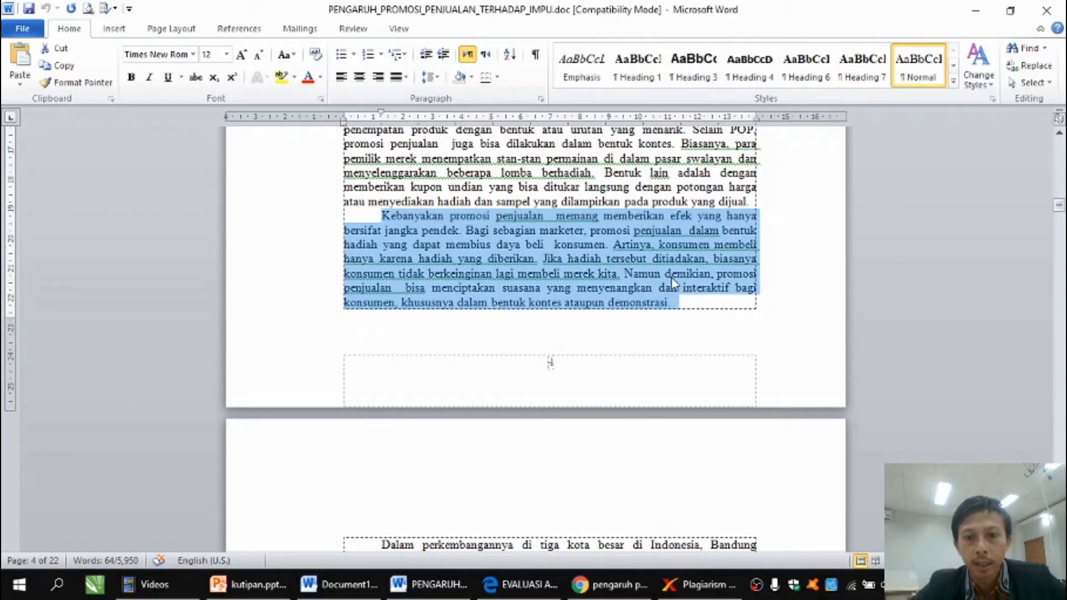
left_click(688, 307)
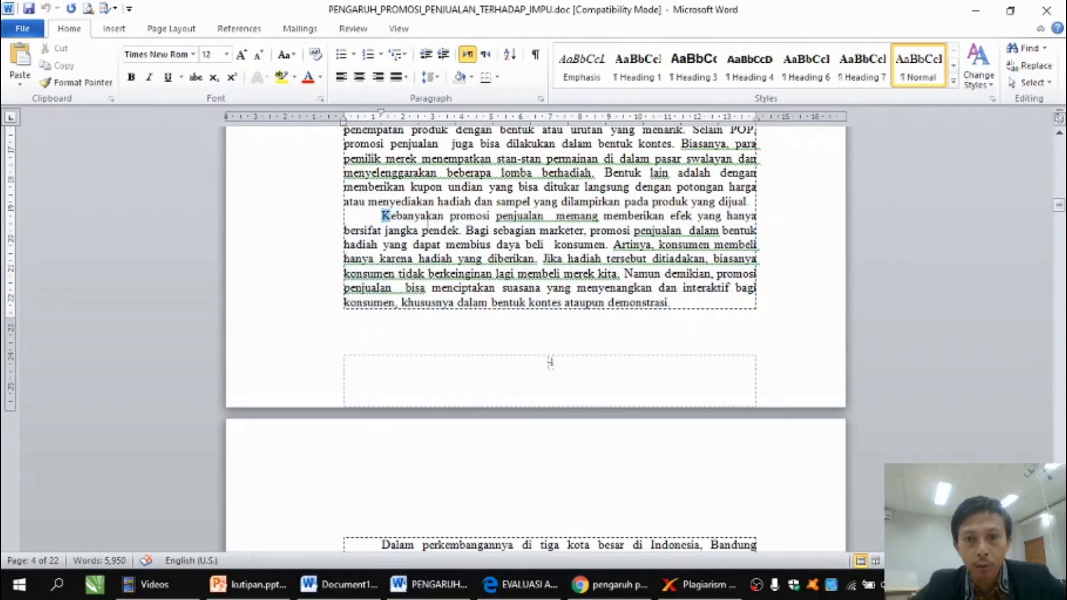
left_click_drag(383, 215, 693, 328)
key("ctrl+c")
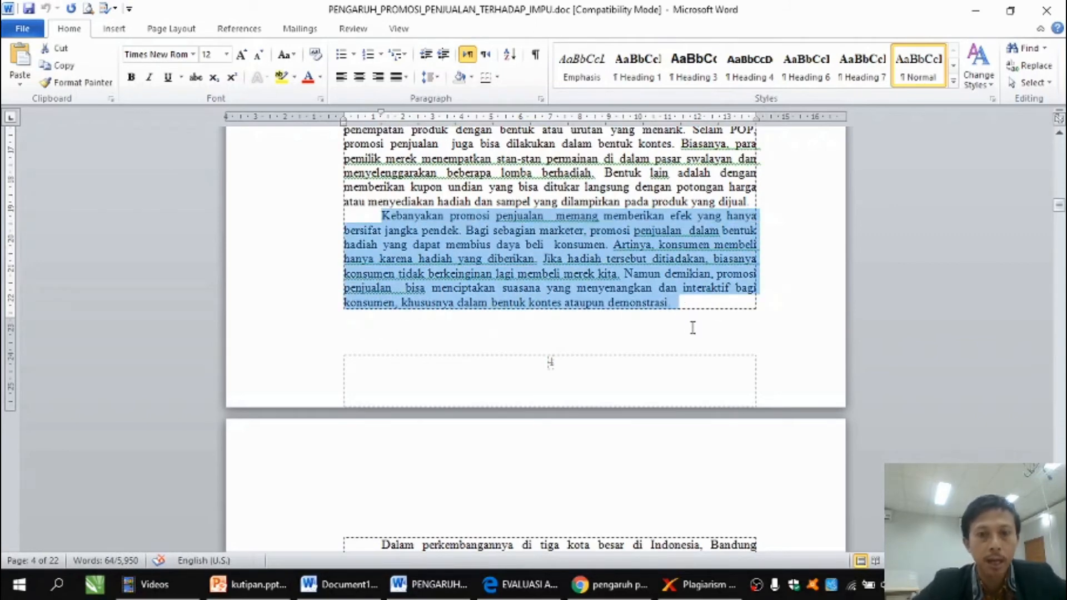
Switch to Document1 and paste the copied paragraph a few blank lines below the yellow-highlighted sentence.
left_click(338, 584)
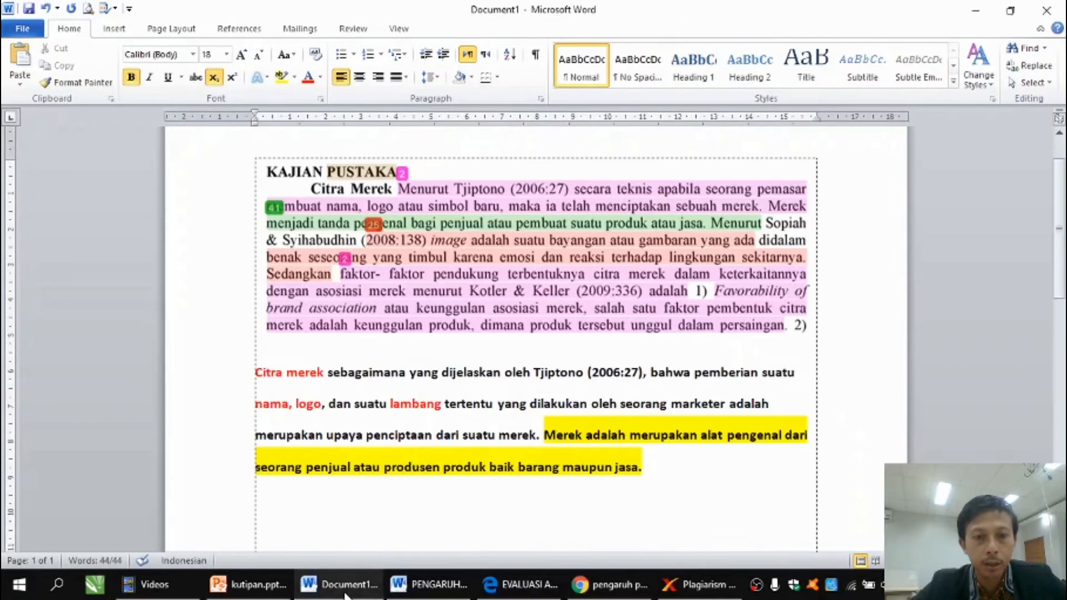
key("Return")
key("Return")
key("Return")
key("Return")
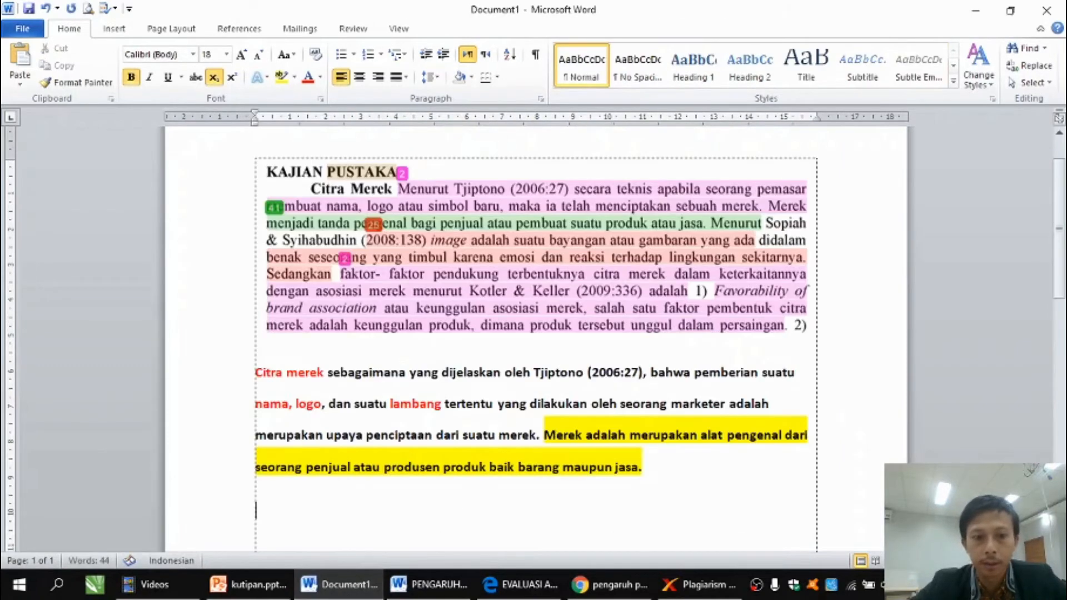
key("ctrl+v")
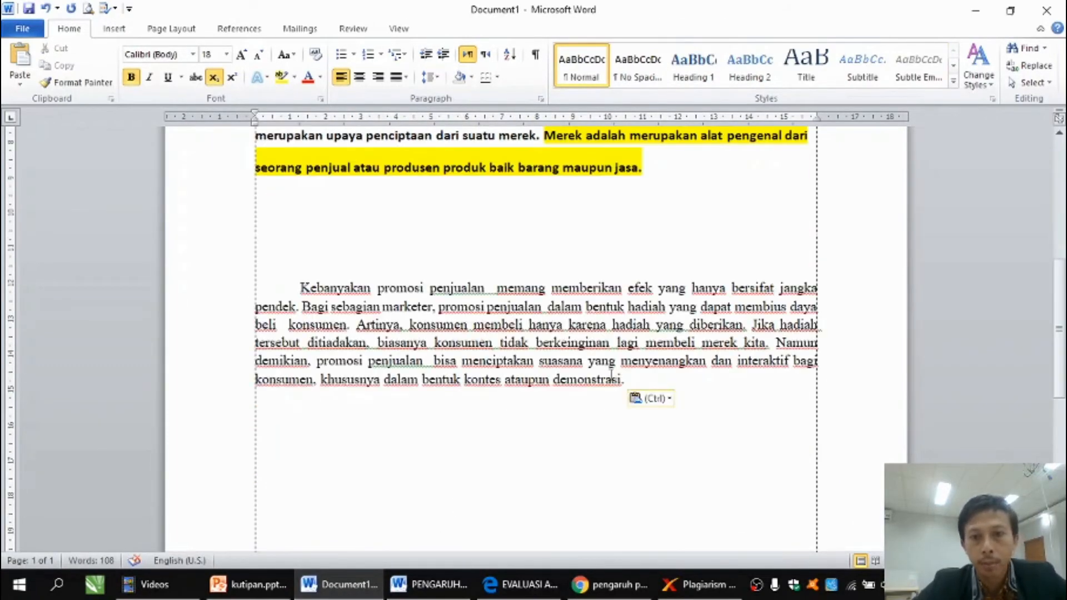
Start a new paragraph below the pasted text with the words "Pada umumnya".
left_click(630, 379)
key("Return")
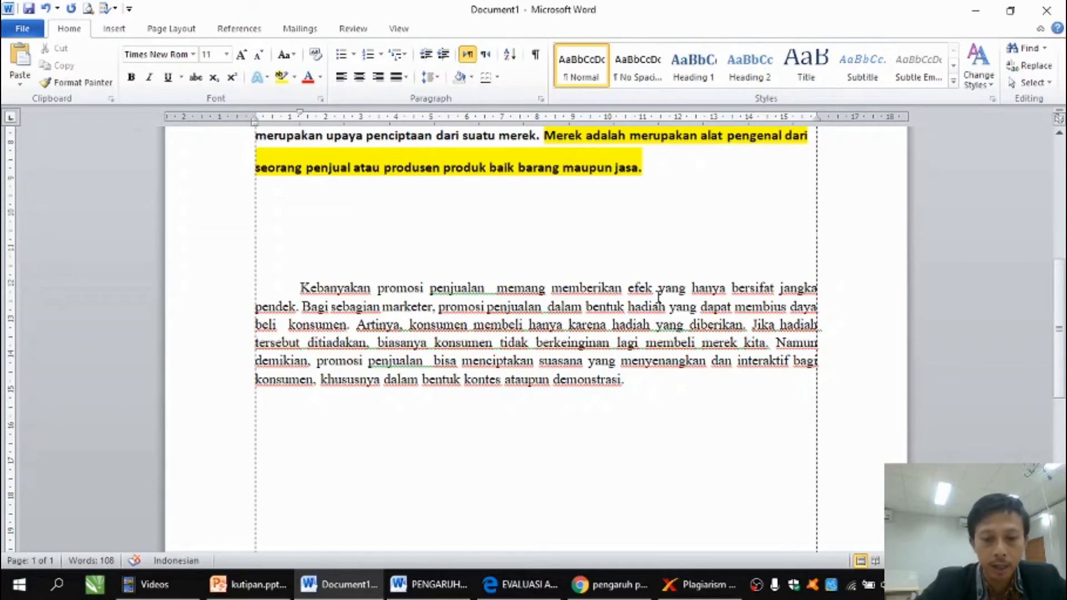
type("Pad")
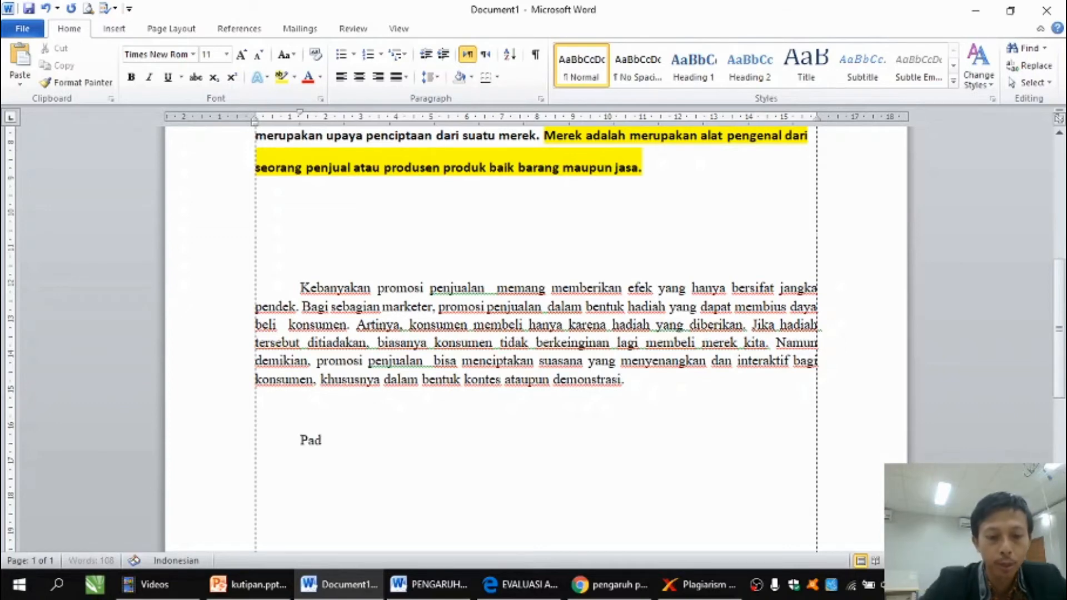
type("a umumnya")
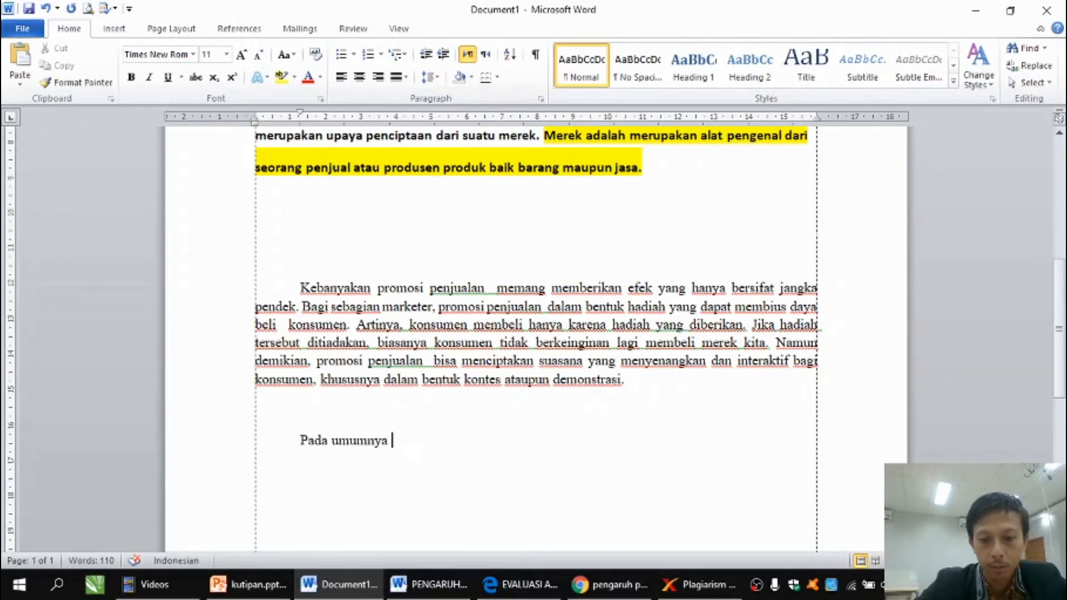
type(" i")
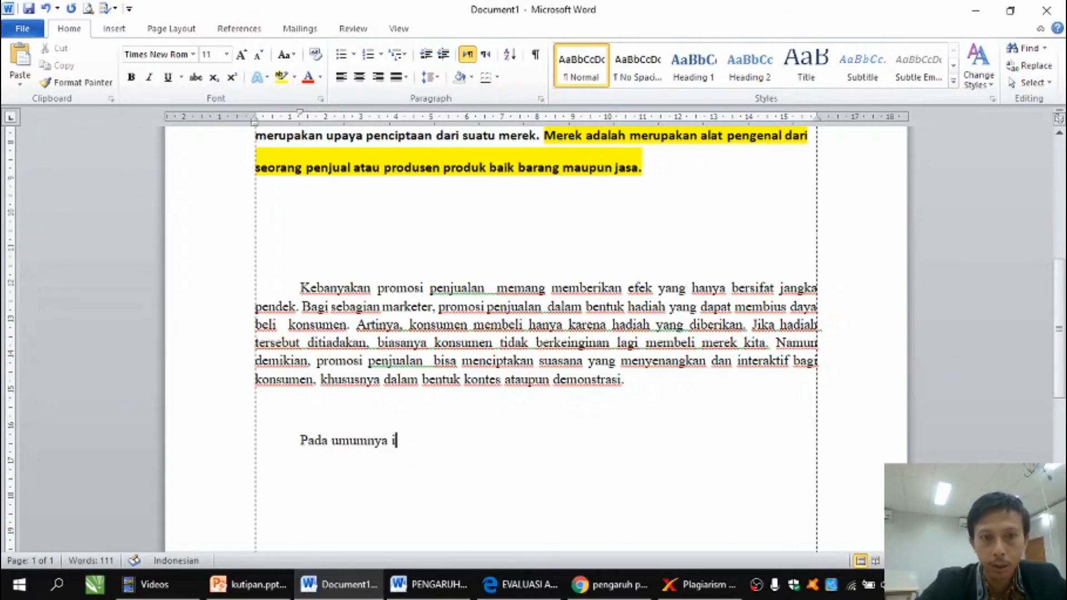
key("BackSpace")
type("promosi")
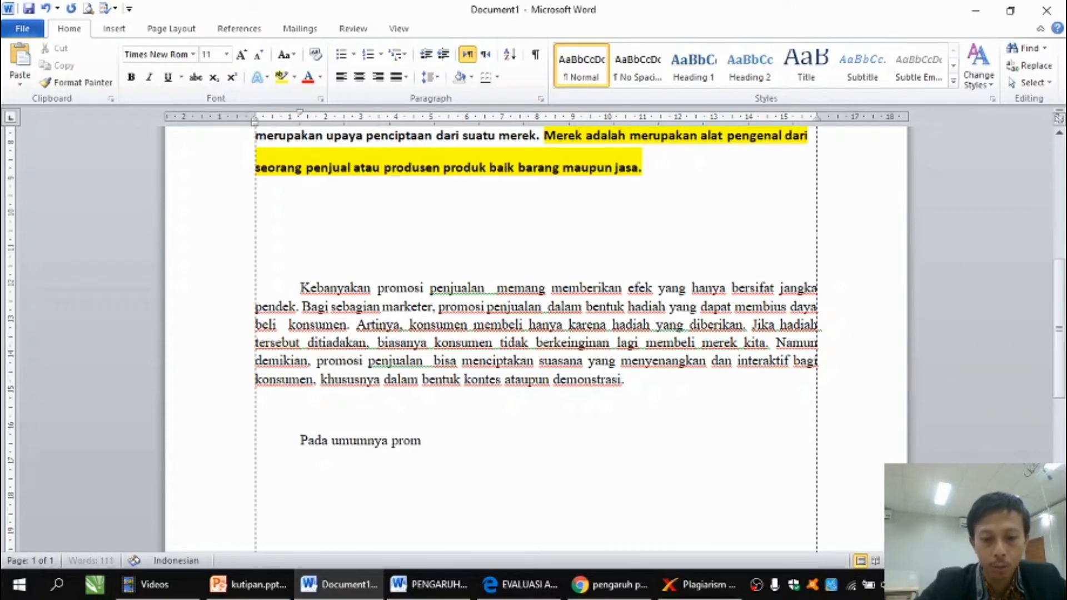
key("BackSpace")
key("BackSpace")
key("BackSpace")
key("BackSpace")
key("BackSpace")
key("BackSpace")
key("BackSpace")
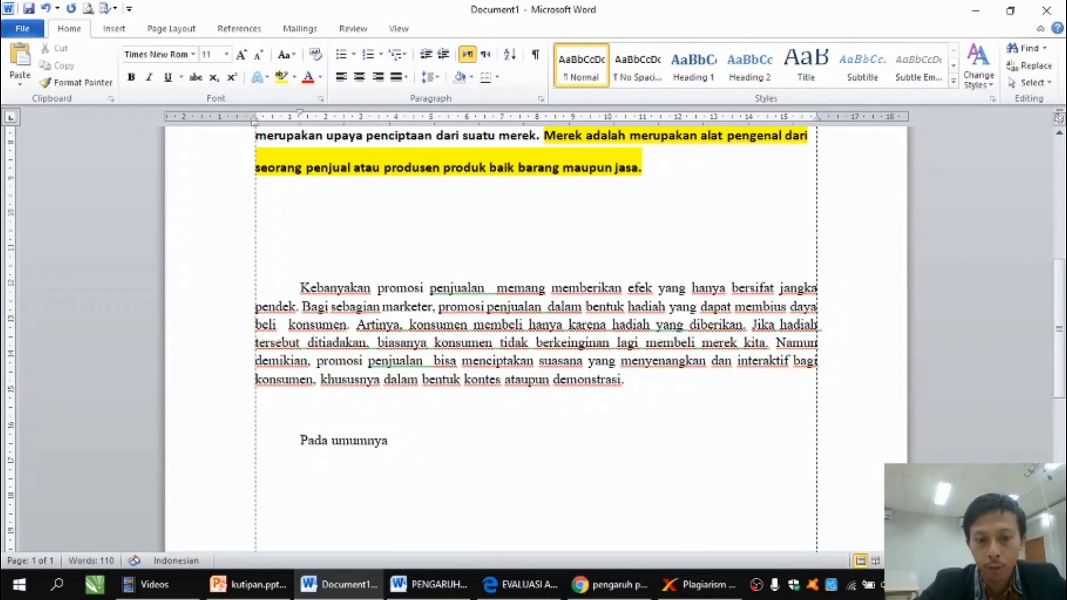
Complete the first paraphrased sentence after "Pada umumnya" with "informasi penjualan/ promosi, memiliki efek jangka pendek.".
type("i")
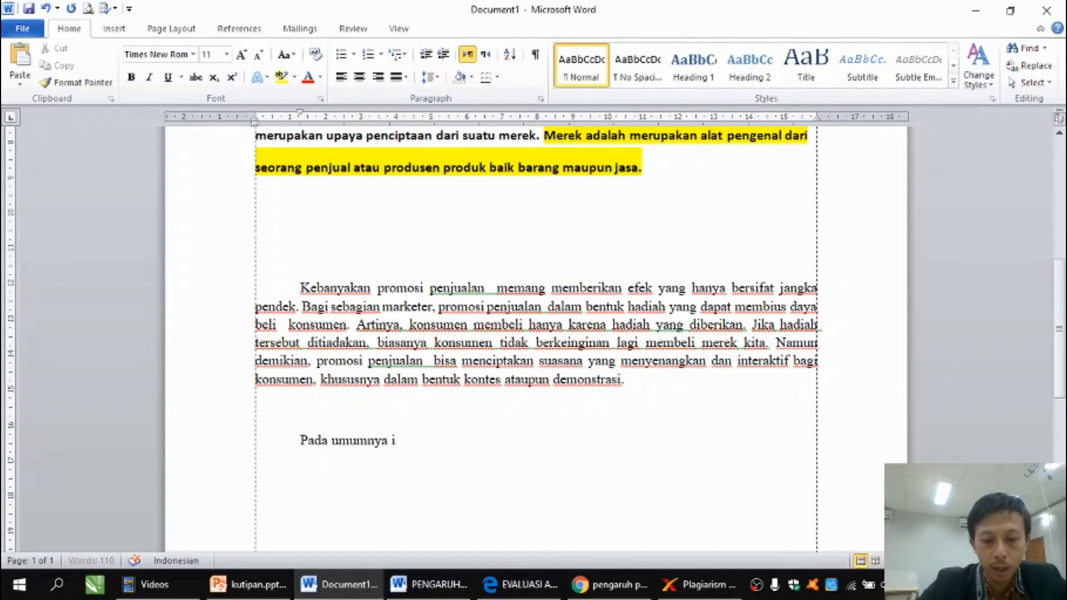
type("nformasi penjualan")
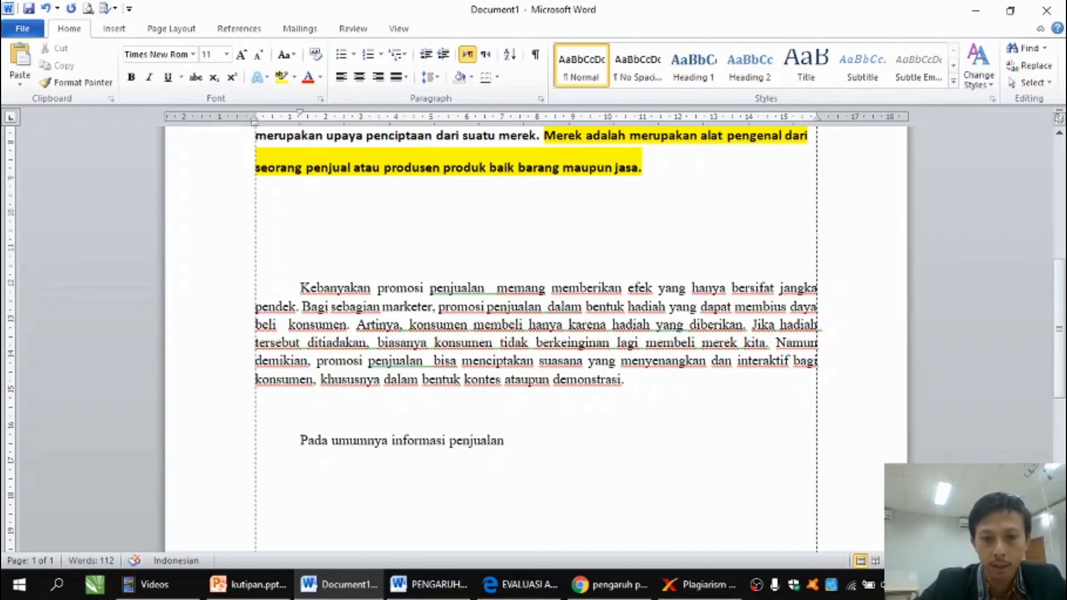
type("/")
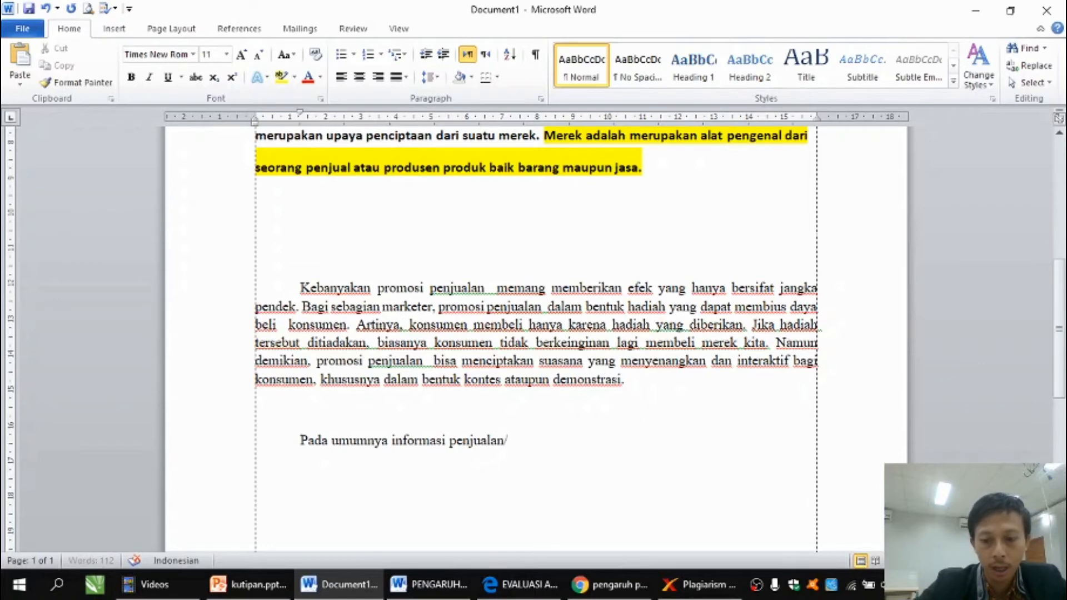
type(" promosi")
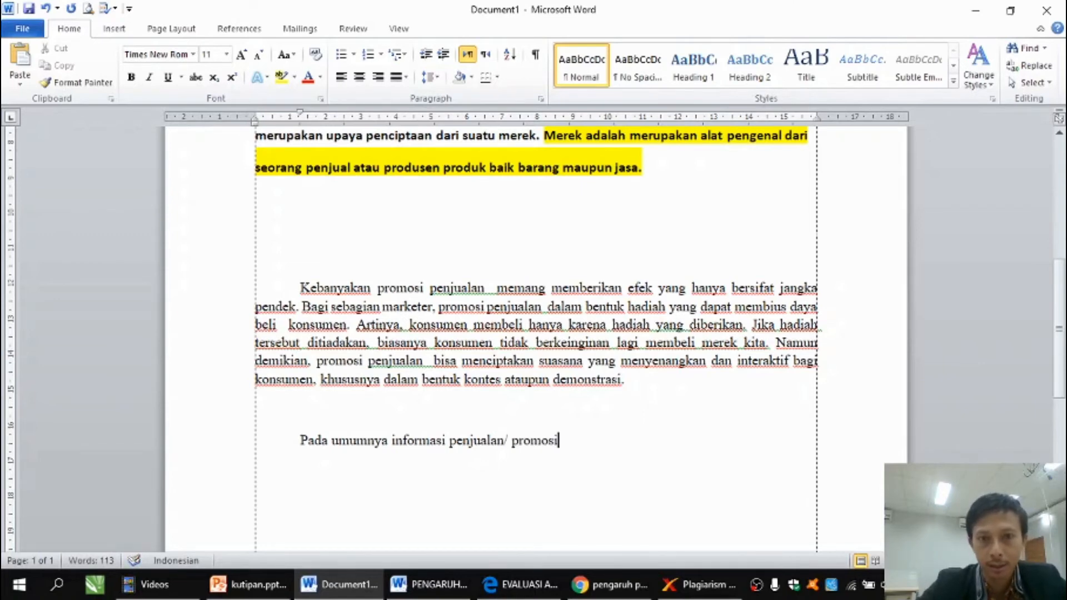
type(",")
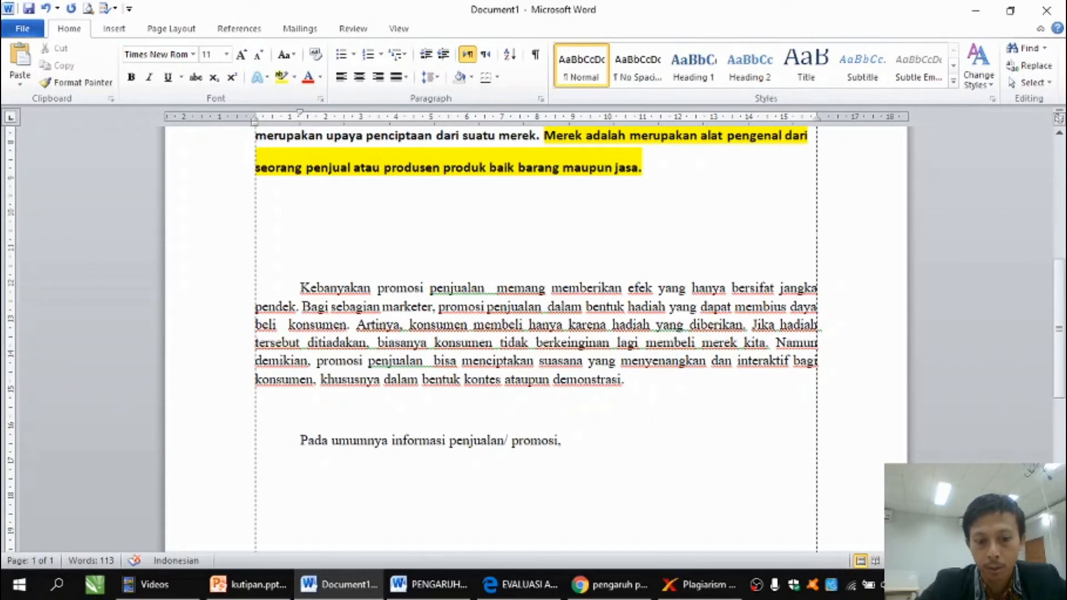
type("memiliki ")
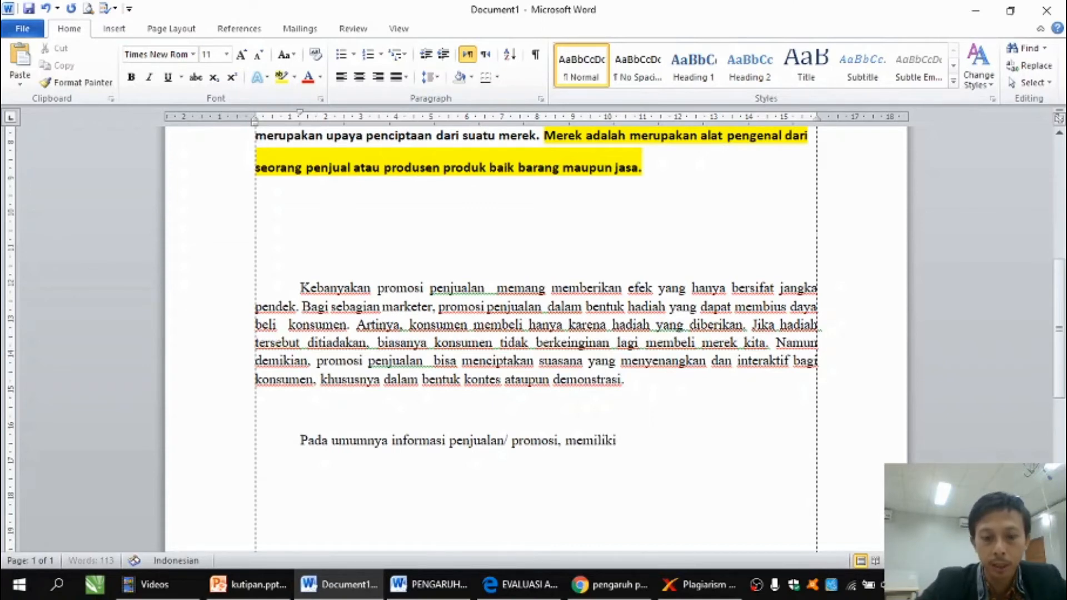
type("efek jan")
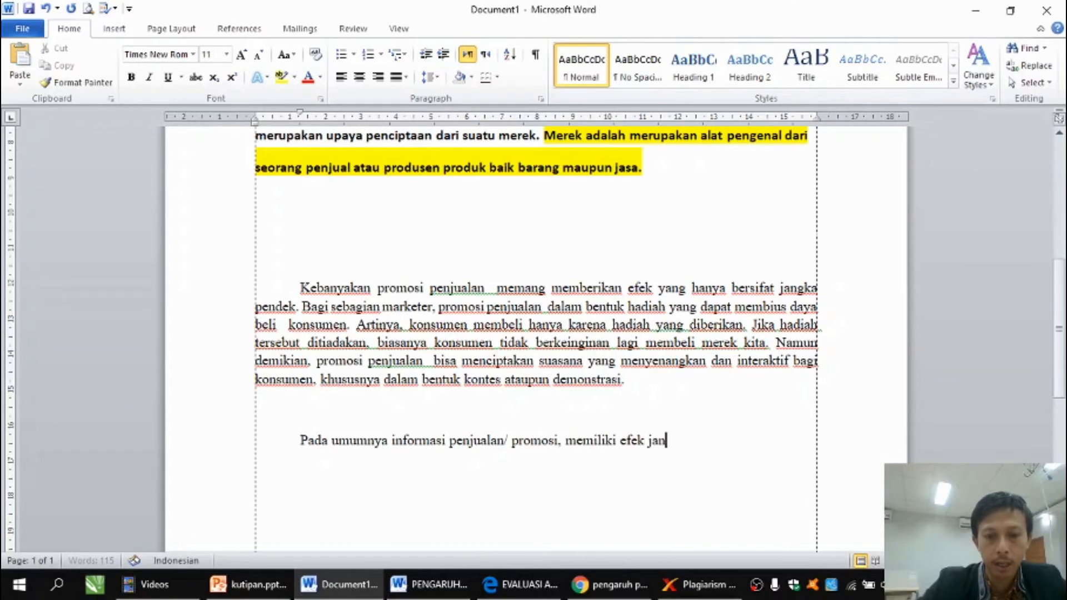
type("gka pendek")
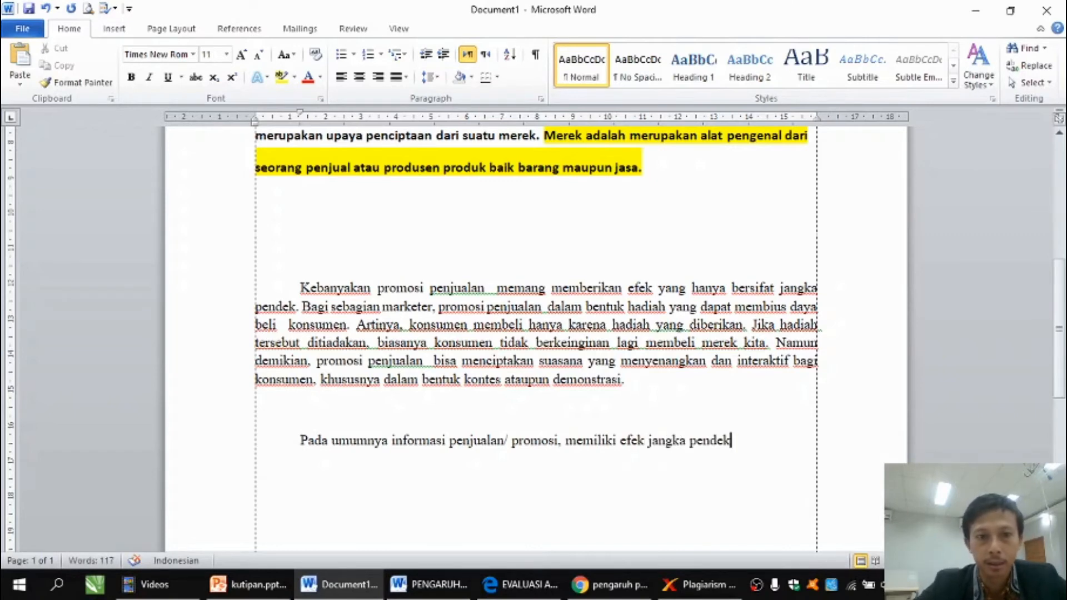
type(".")
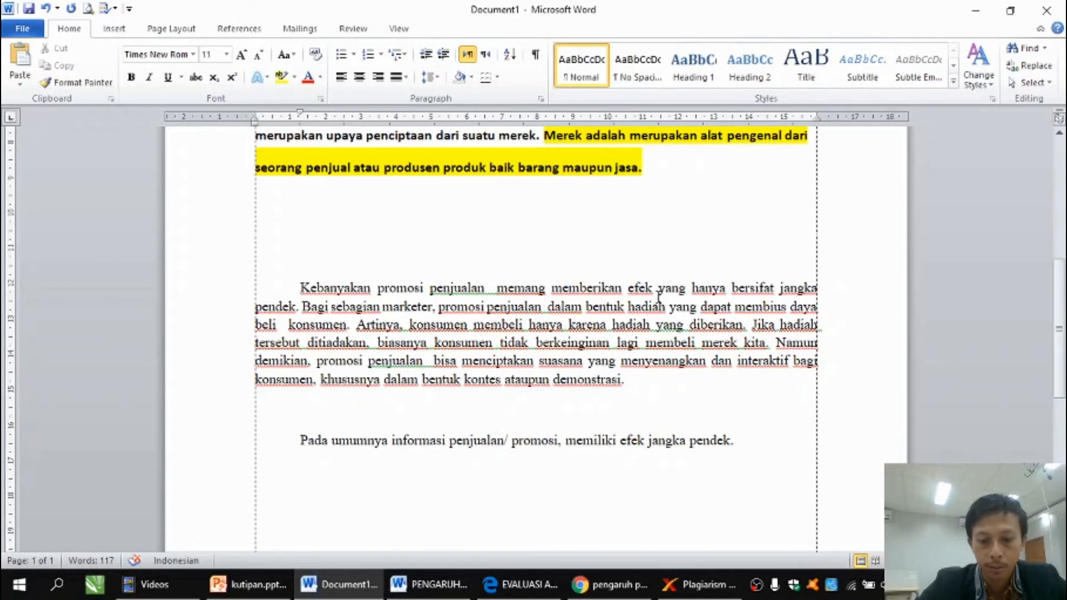
Continue the paraphrase after "efek jangka pendek." with "Beberapa pemasar, melakukan promosi dengan memberikan hadiah".
type("Beberao")
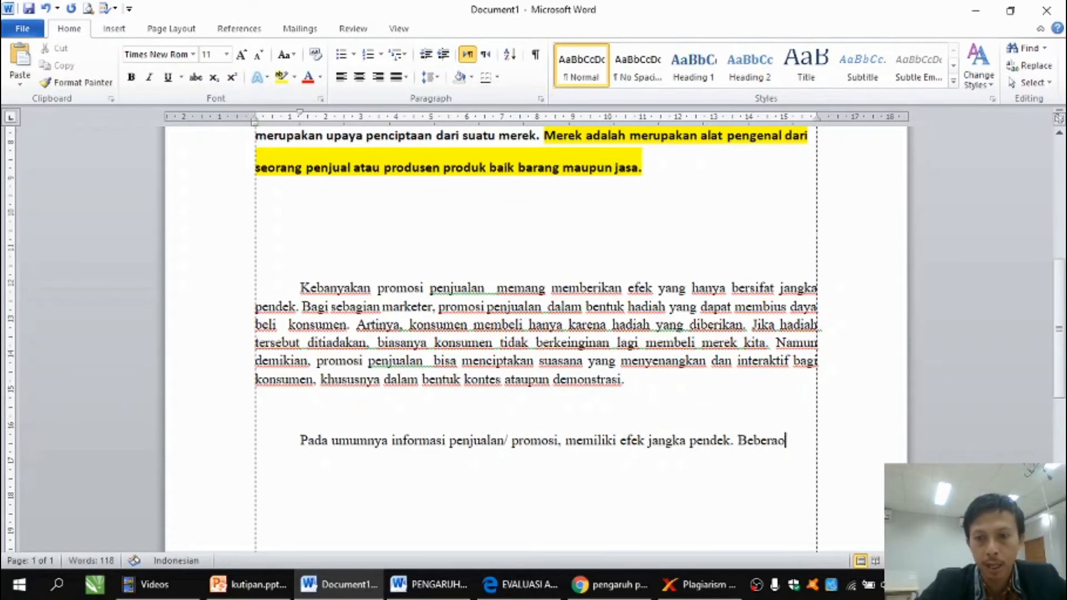
key("BackSpace")
type("pa pems")
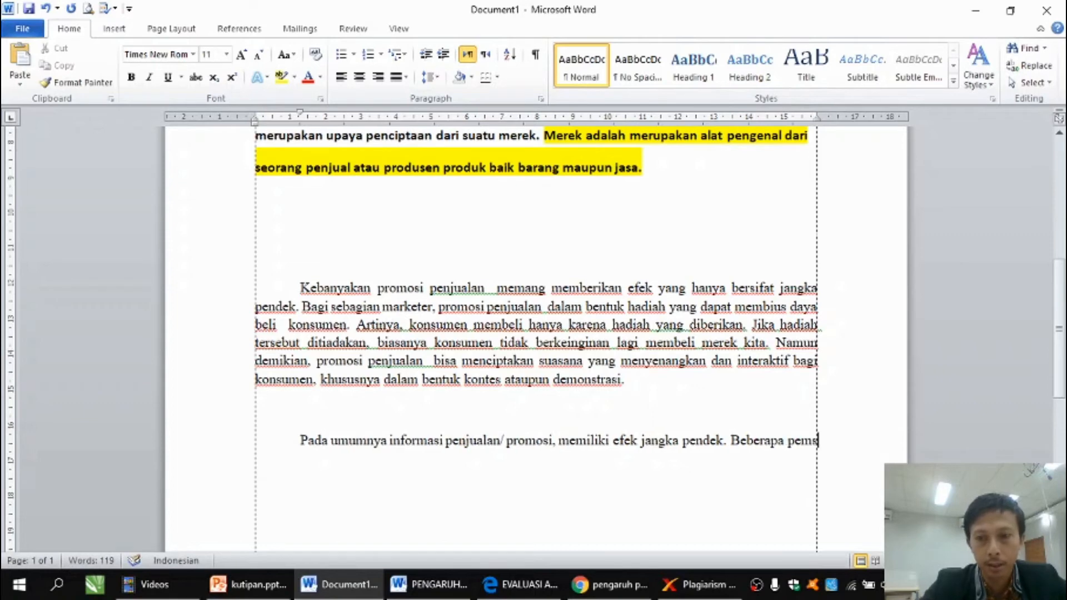
key("BackSpace")
type("asa")
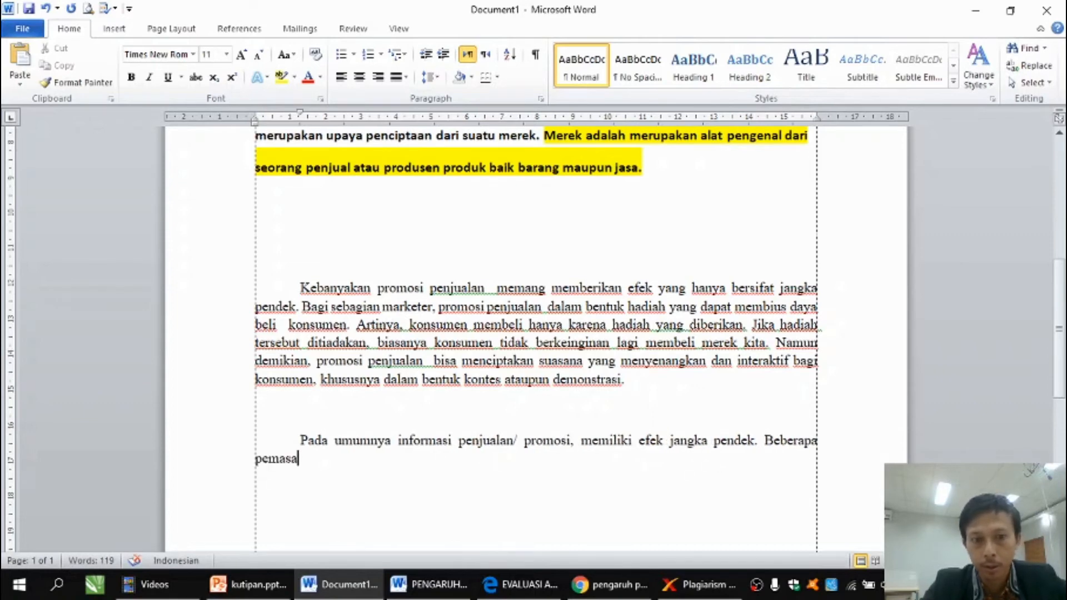
type("r")
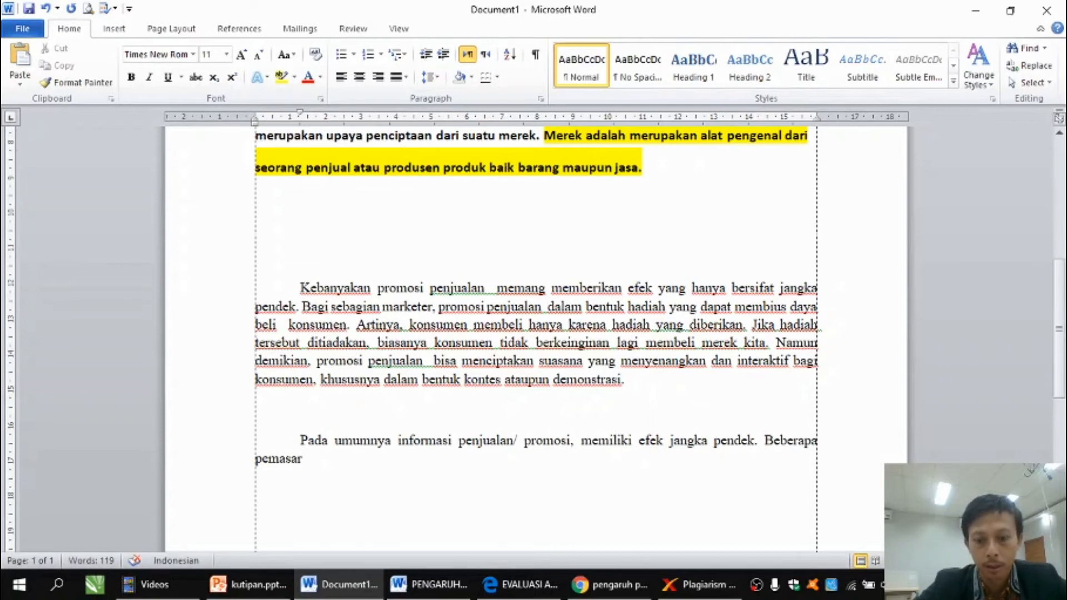
type(", melakuka")
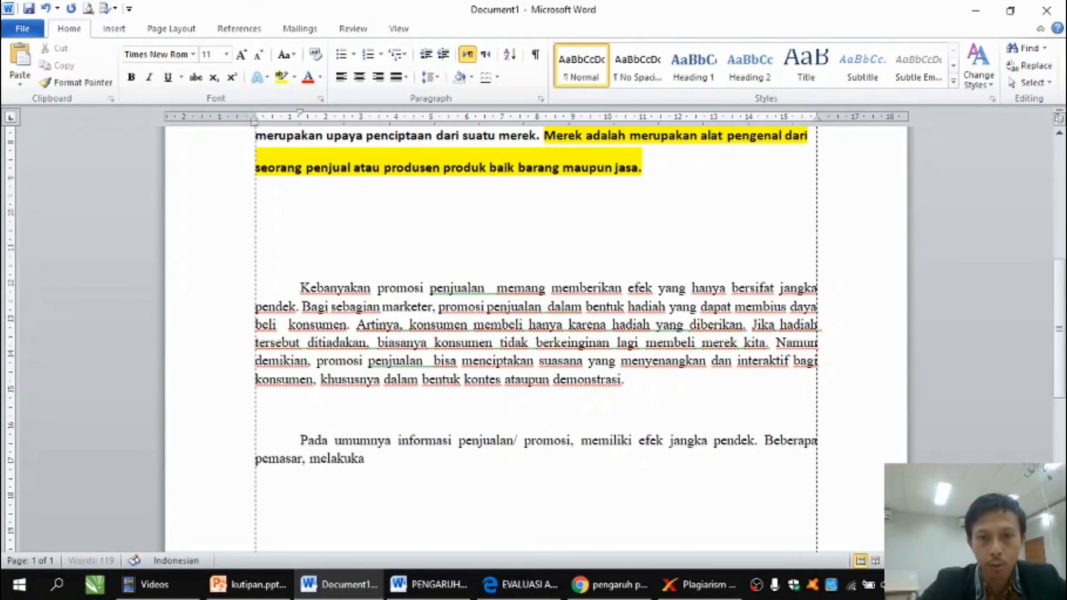
type("n pro")
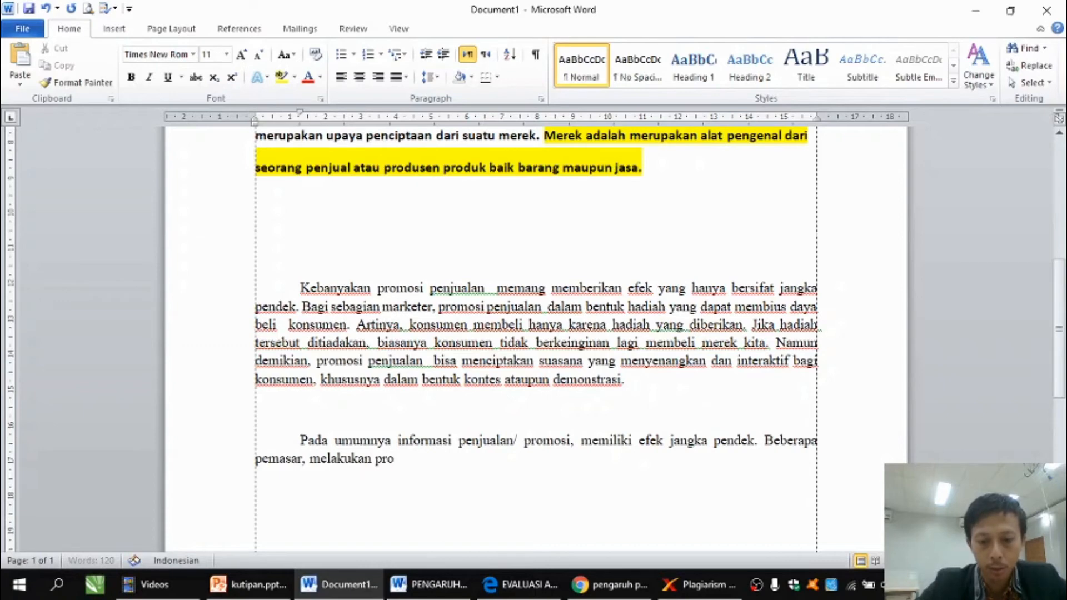
type("mosi ")
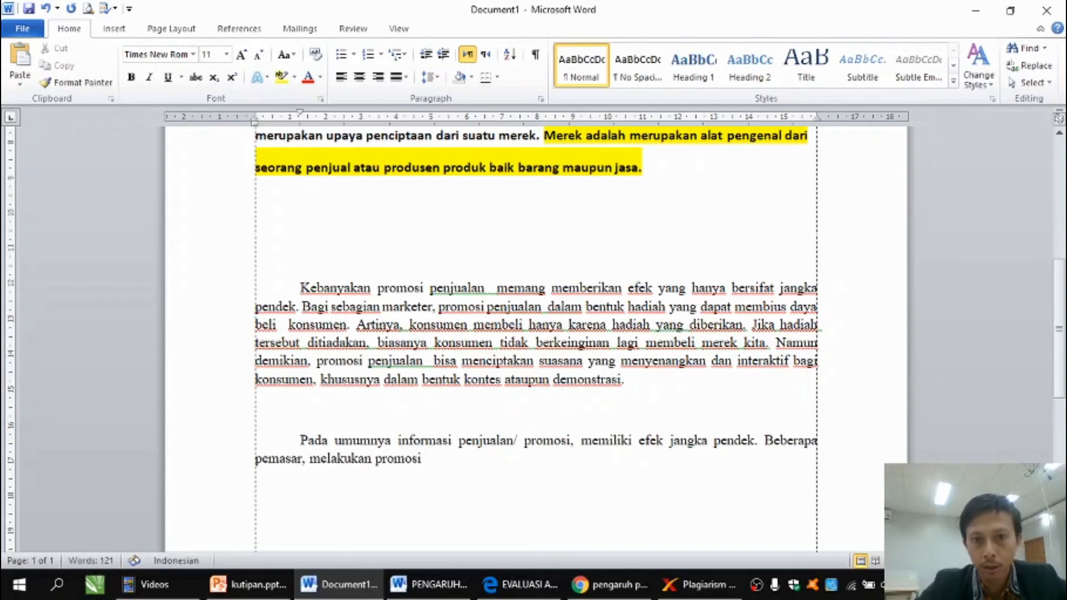
type("dengan ")
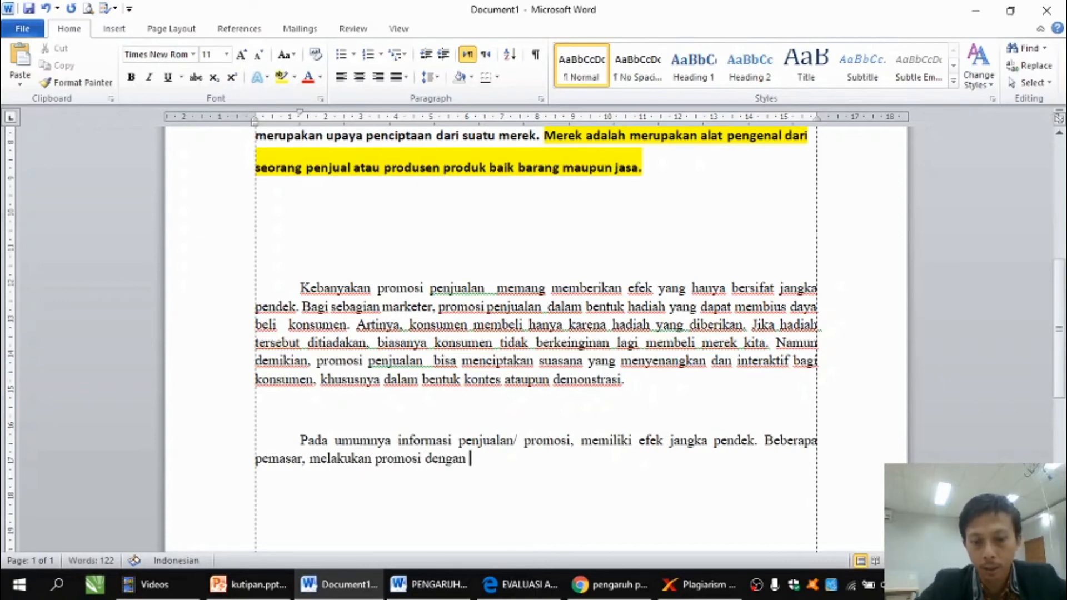
type("memberikan ha")
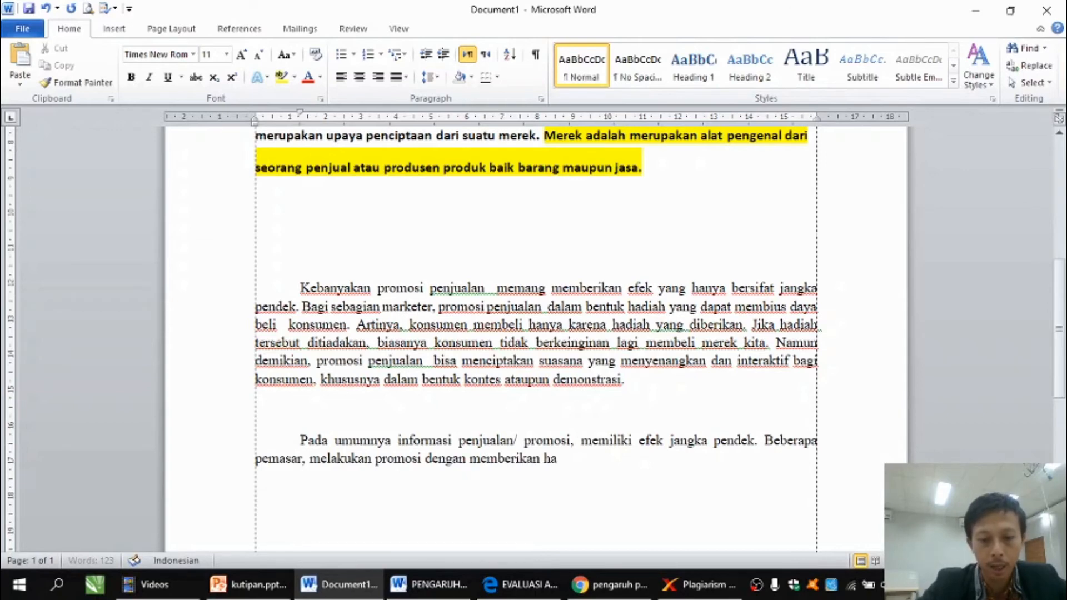
type("diah ")
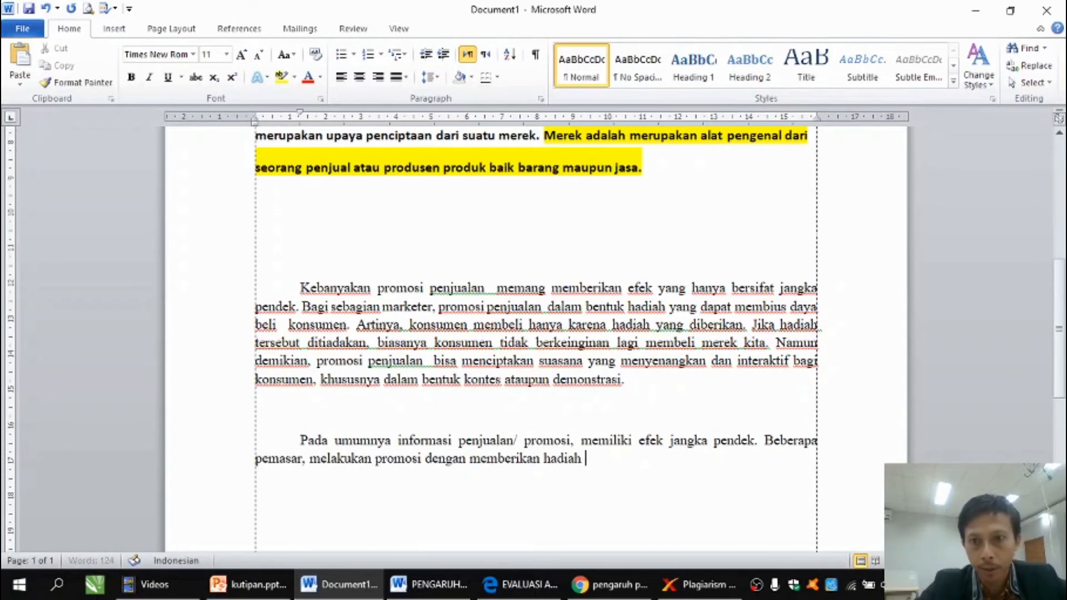
Finish the second paraphrased sentence after "memberikan hadiah" with "yang dapat menarik pelanggan untuk melakukan pembelian.".
type("ya")
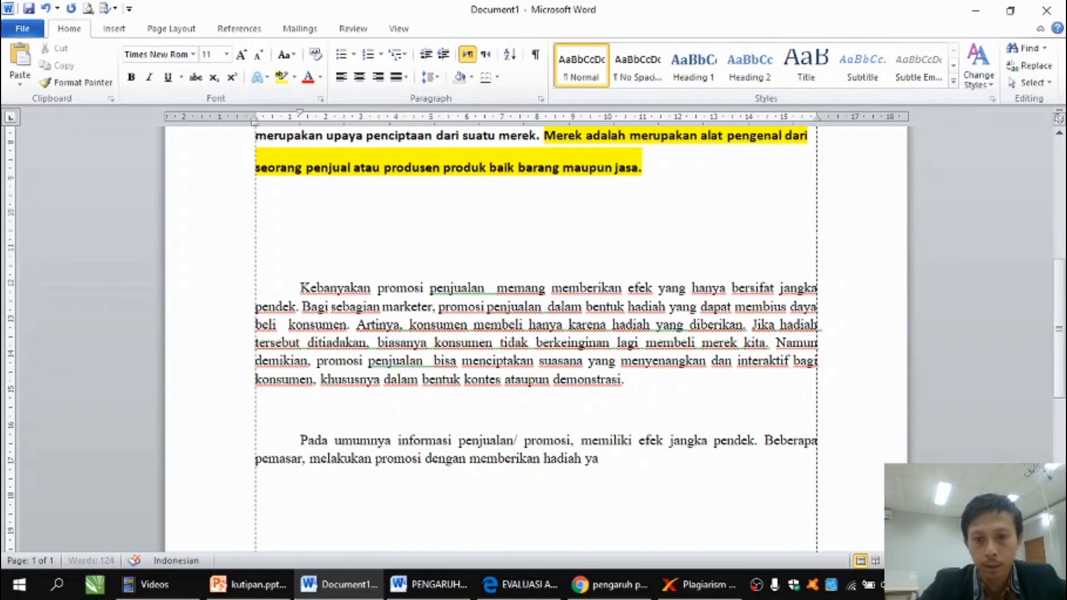
type("ng me")
key("BackSpace")
key("BackSpace")
type("dapa")
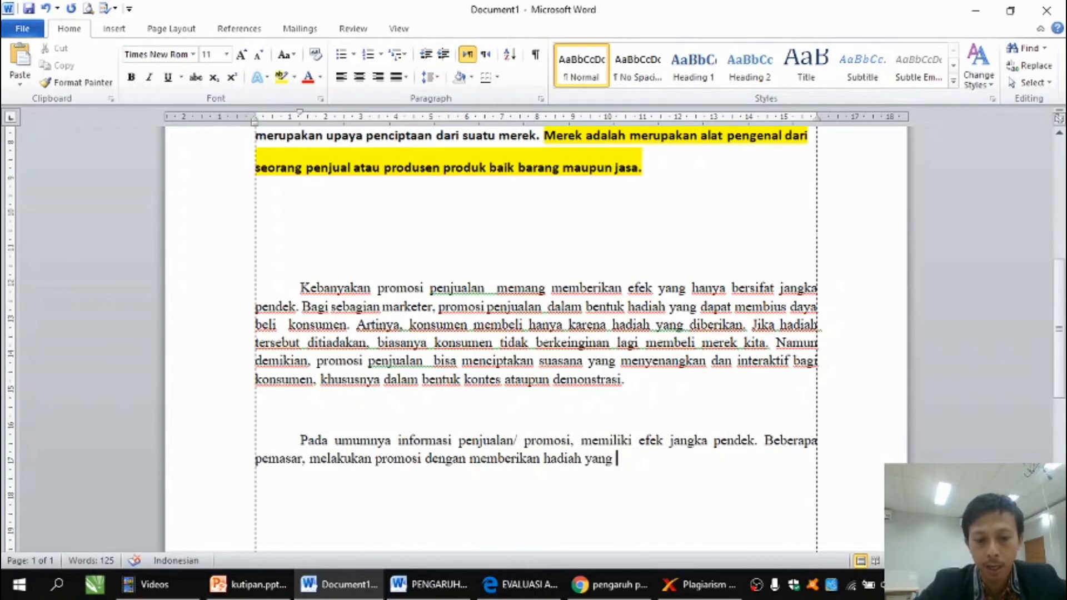
type("t mena")
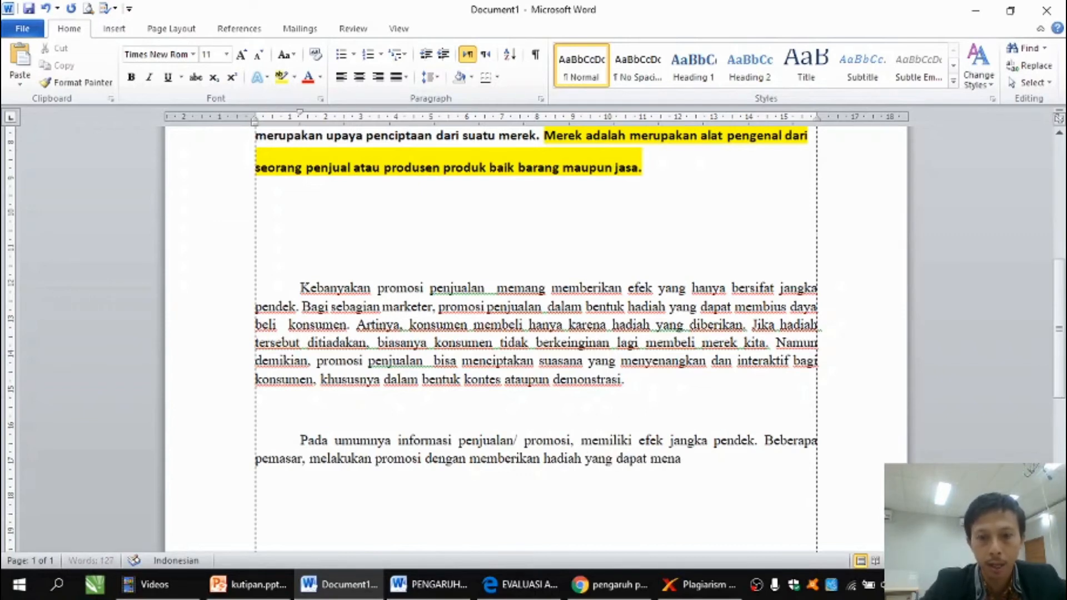
type("rik")
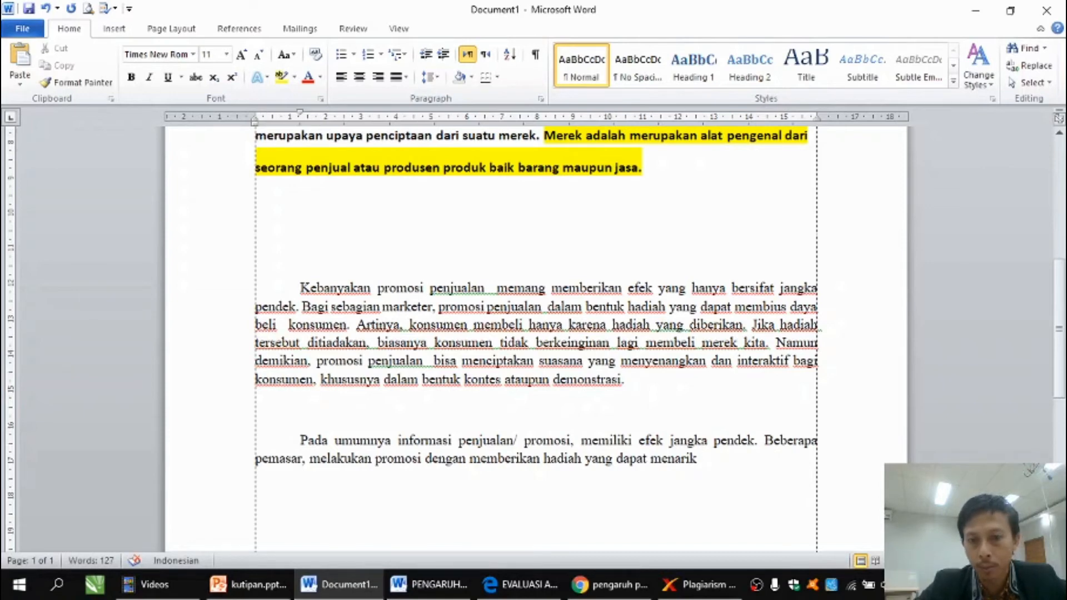
type(" pelanggan")
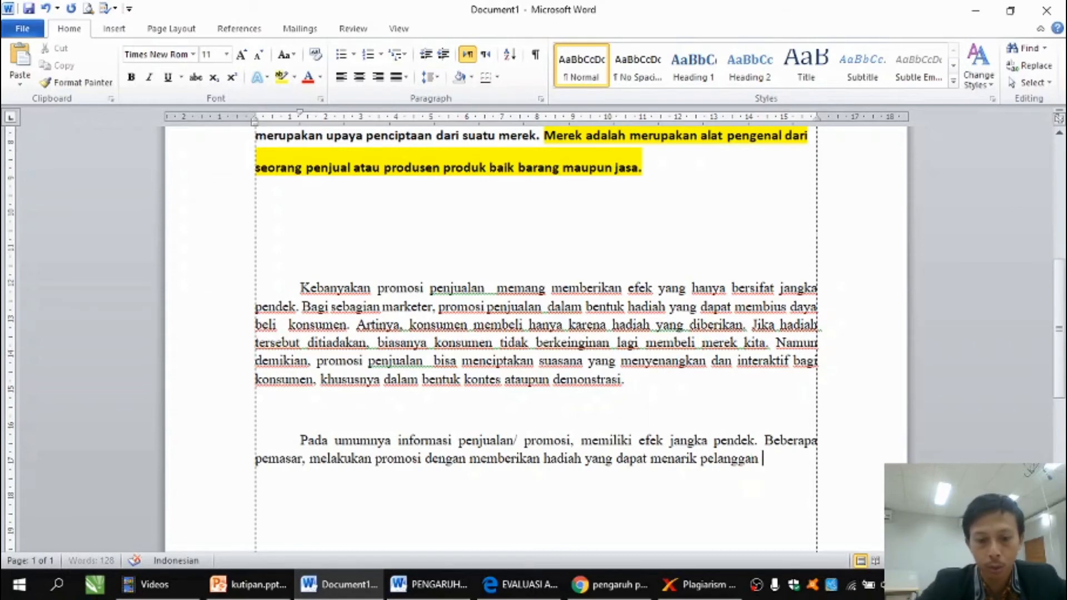
type(" untuk melakukaj")
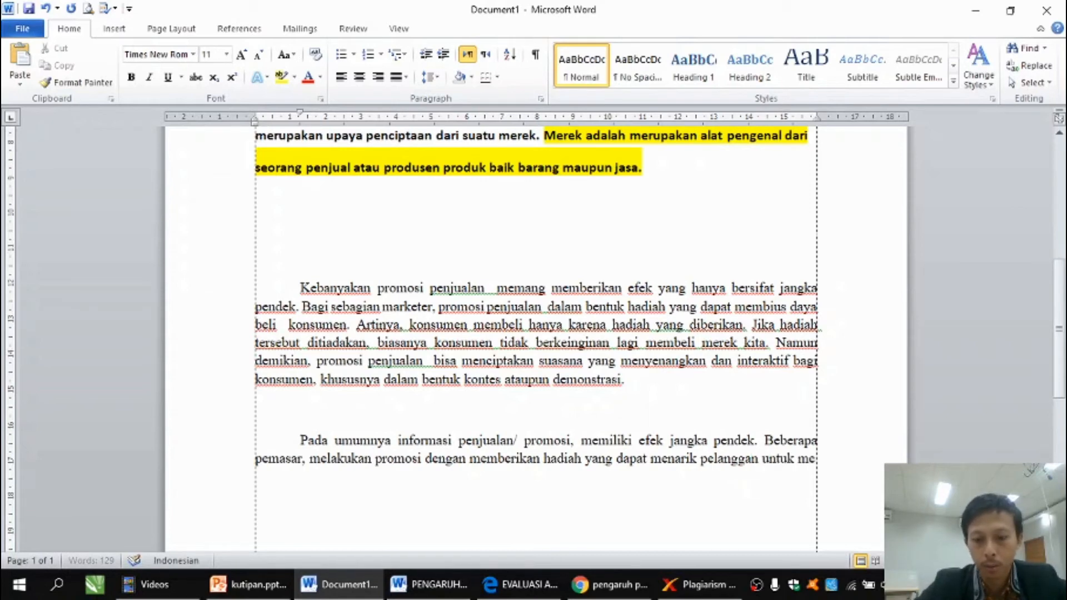
key("BackSpace")
type("n pembelia")
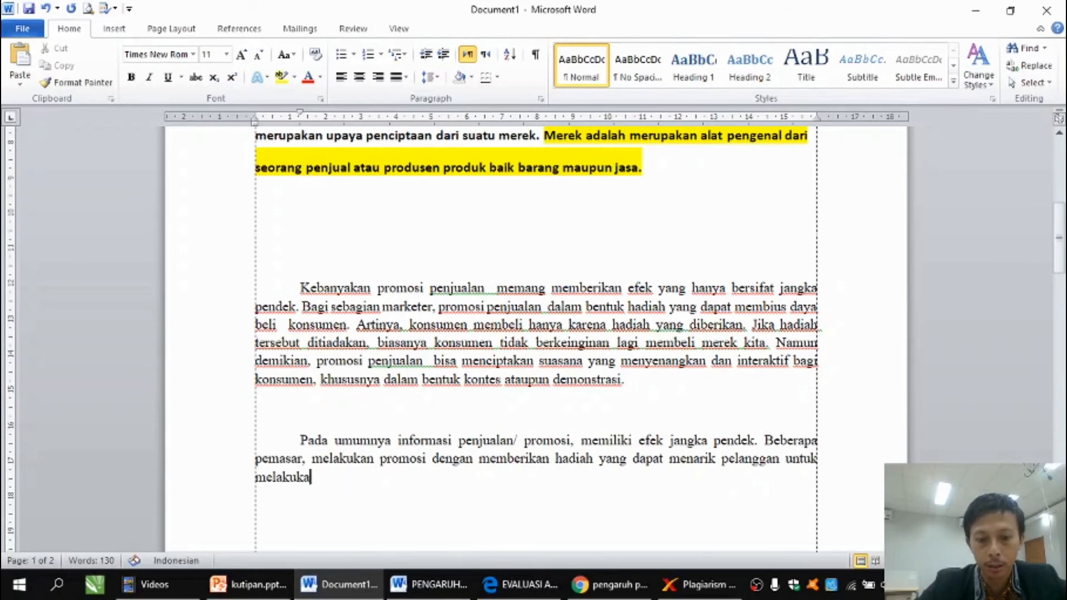
type("n.")
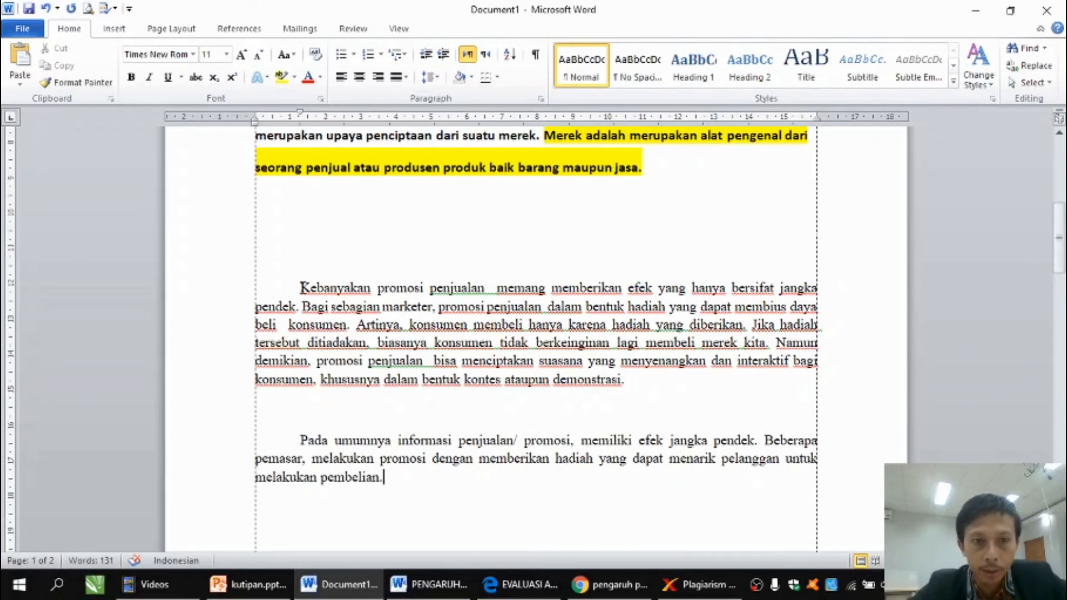
Highlight the original passage from "Kebanyakan promosi penjualan" to "daya beli konsumen." in yellow.
left_click_drag(300, 288, 350, 325)
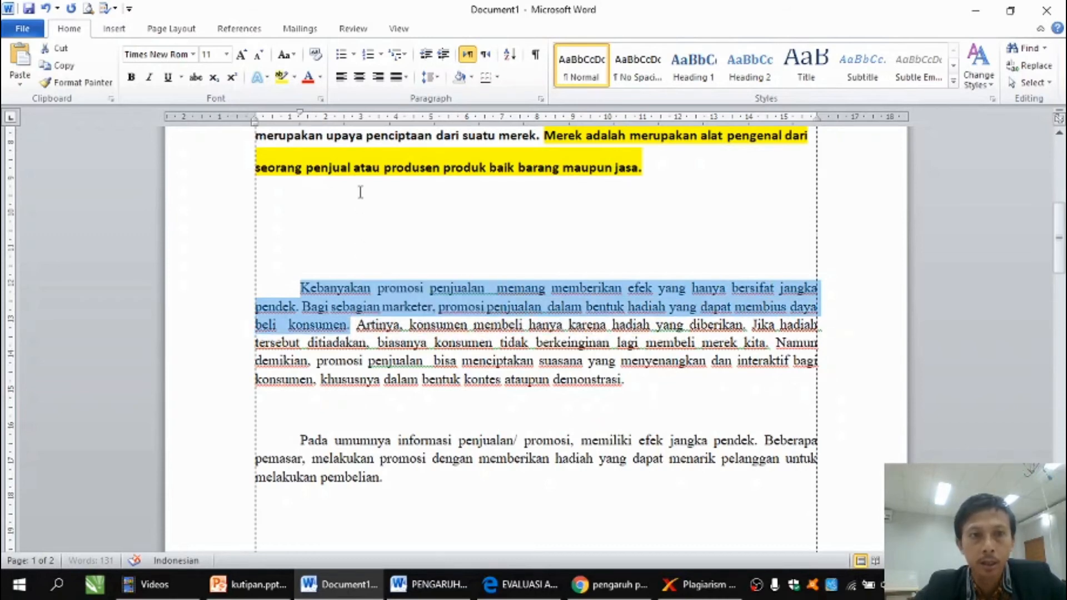
left_click(282, 77)
left_click(298, 441)
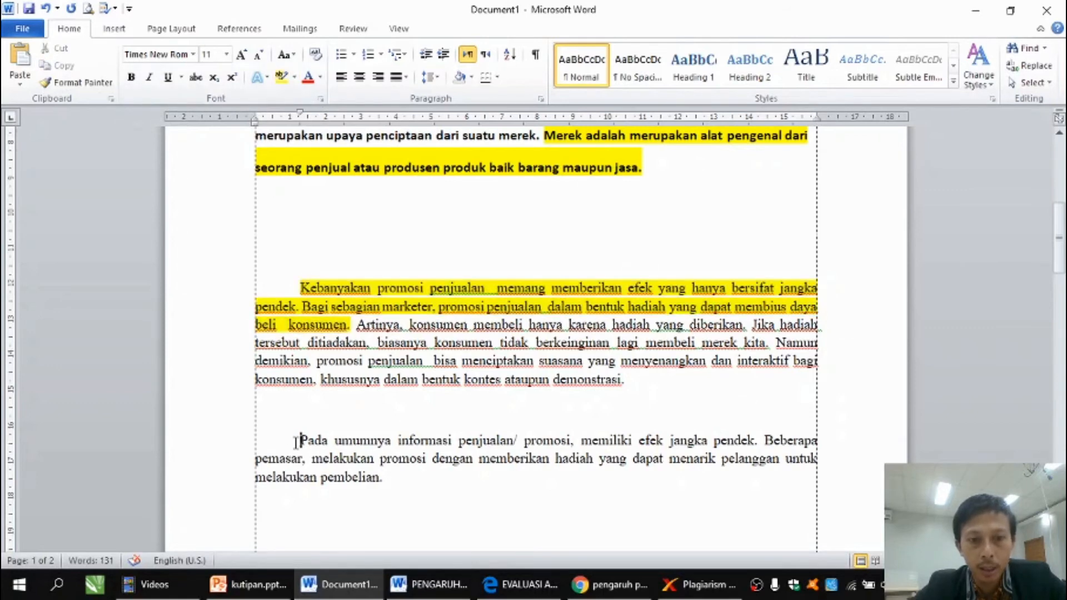
Try a green highlight on the paraphrased paragraph starting "Pada umumnya", and undo it.
left_click_drag(295, 441, 711, 471)
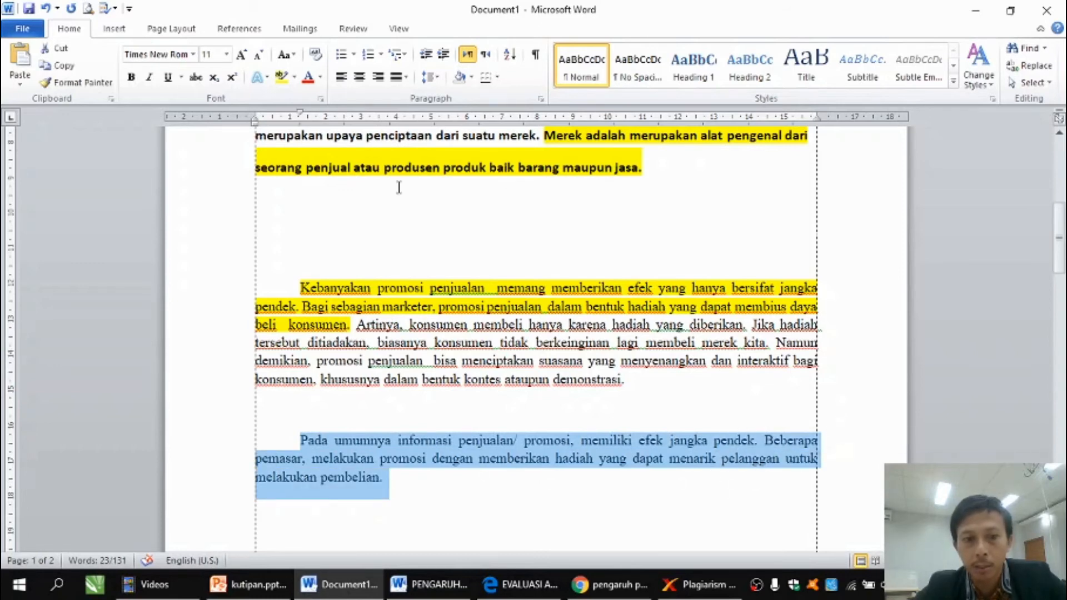
left_click(294, 77)
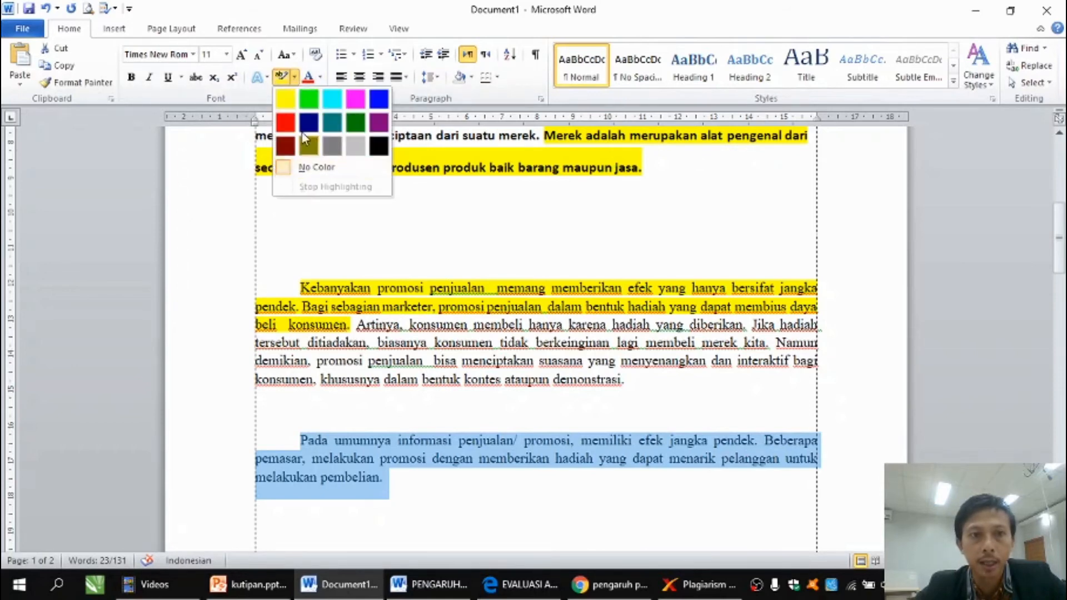
left_click(309, 99)
left_click(453, 485)
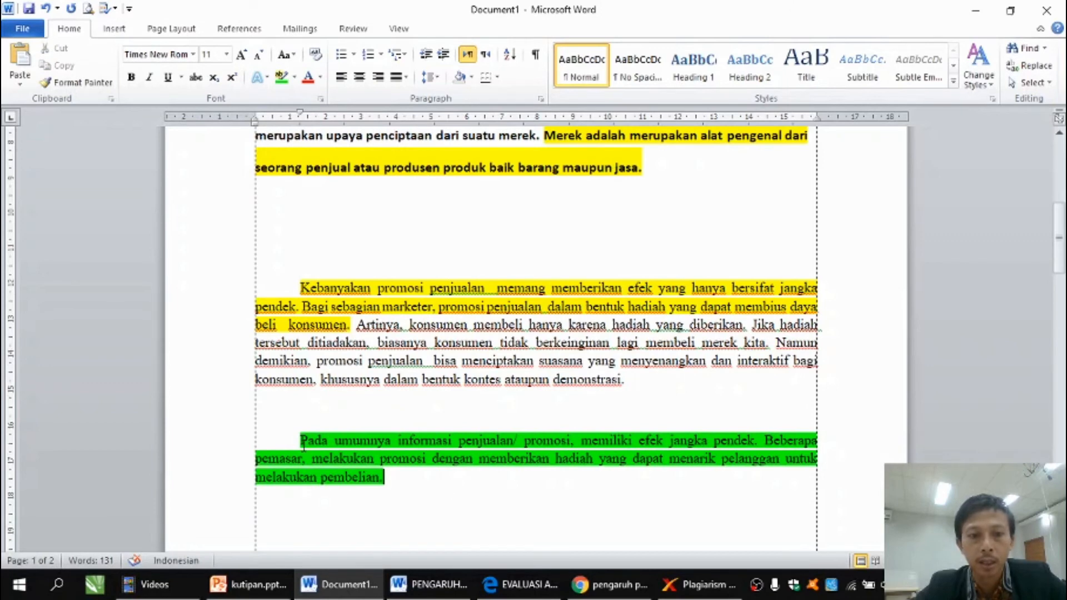
key("ctrl+z")
key("ctrl+z")
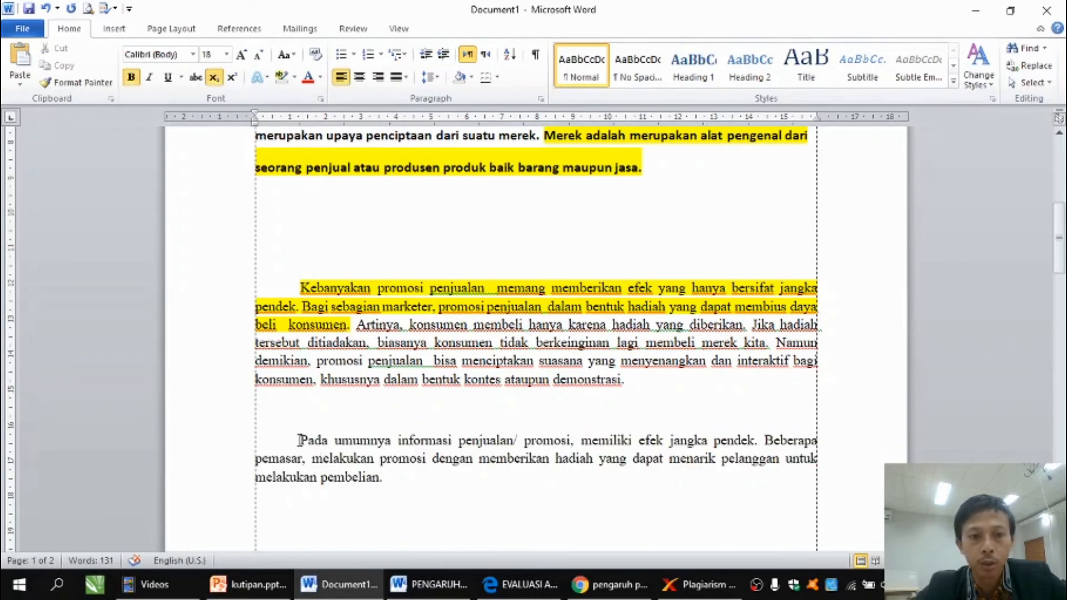
Copy the paraphrased "Pada umumnya" paragraph and paste it over the sample education paragraphs in Plagiarism Checker X.
left_click_drag(298, 440, 394, 484)
key("ctrl+c")
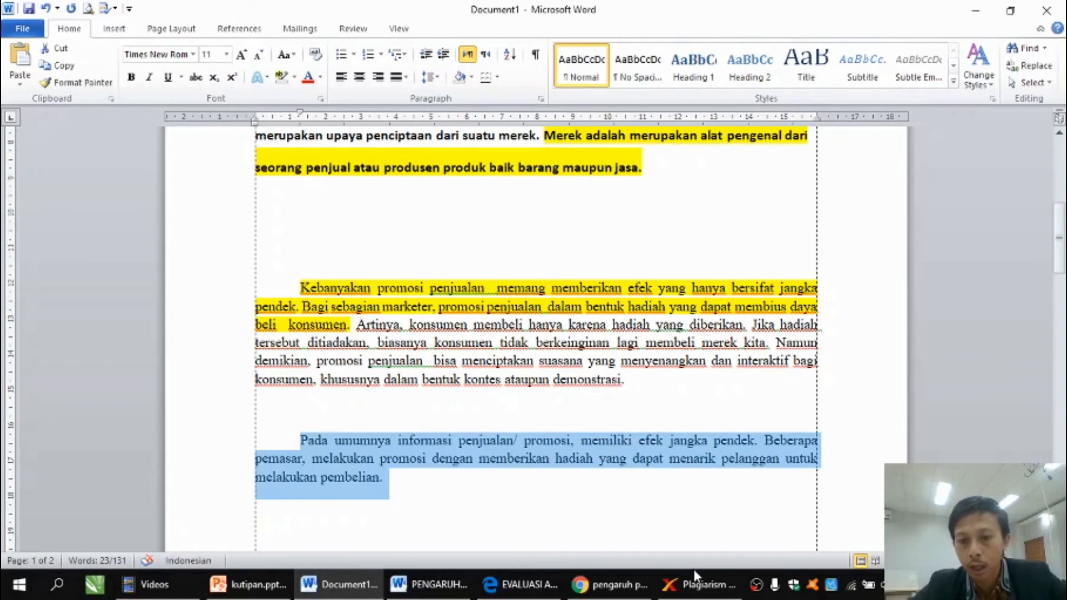
left_click(692, 589)
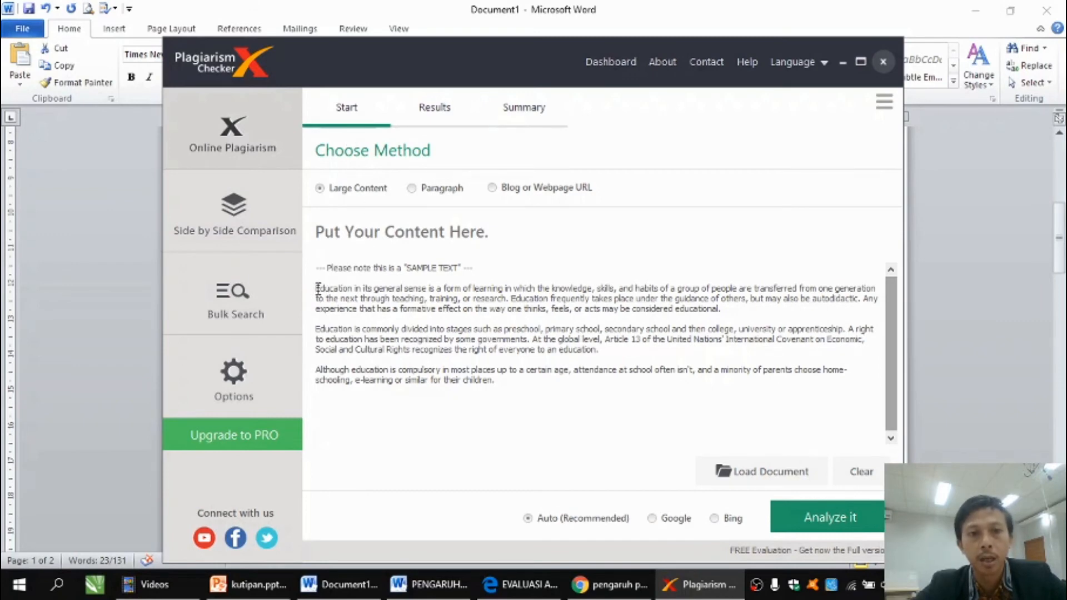
left_click_drag(317, 289, 528, 383)
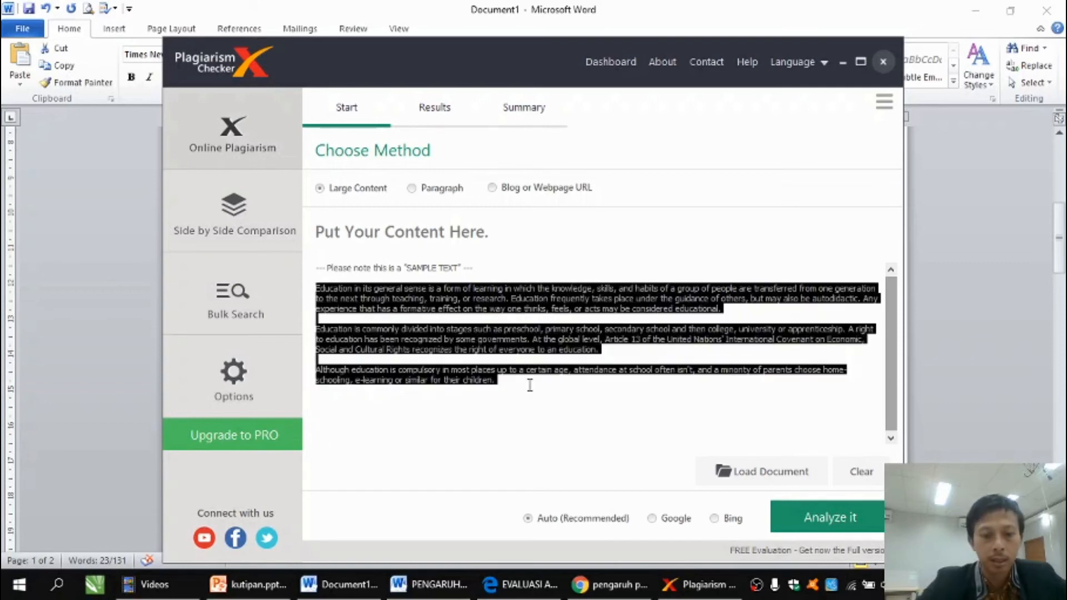
key("ctrl+v")
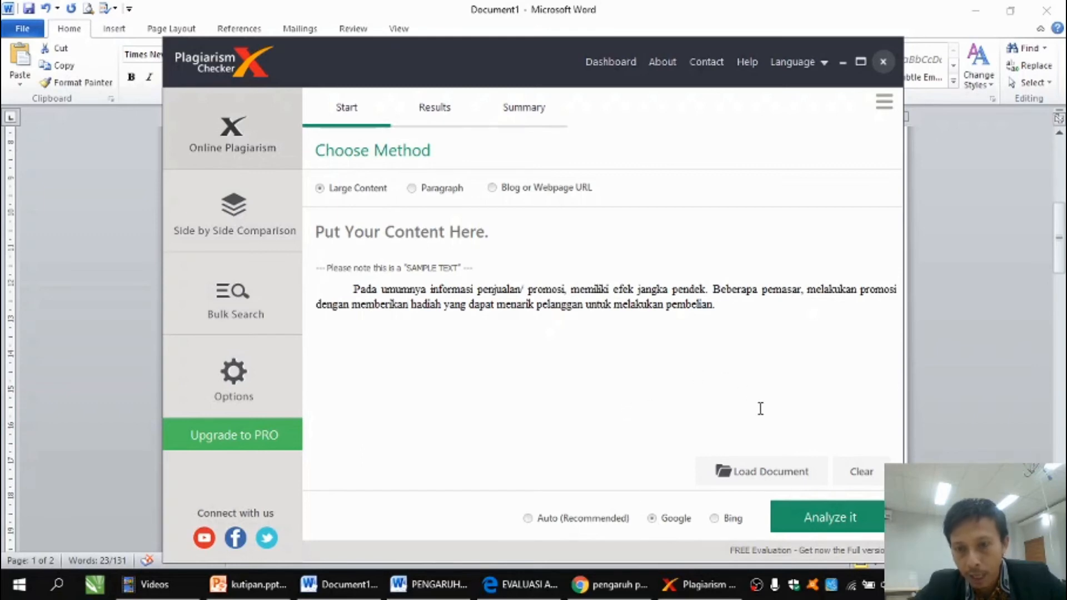
Analyze the pasted paraphrase for plagiarism with Google and examine its sources and similarity in the detected results.
left_click(808, 515)
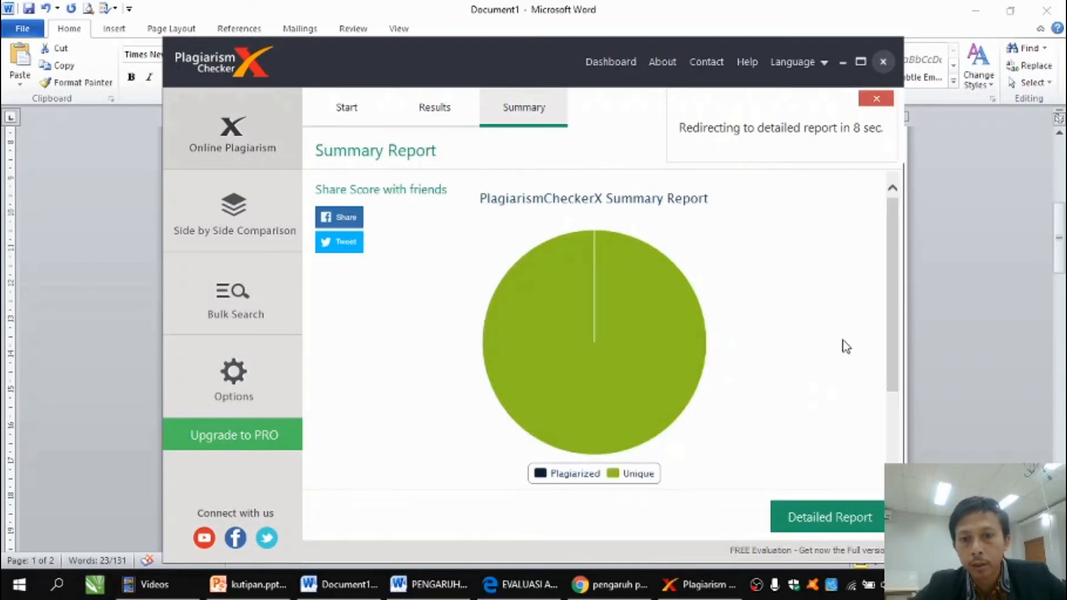
left_click(436, 107)
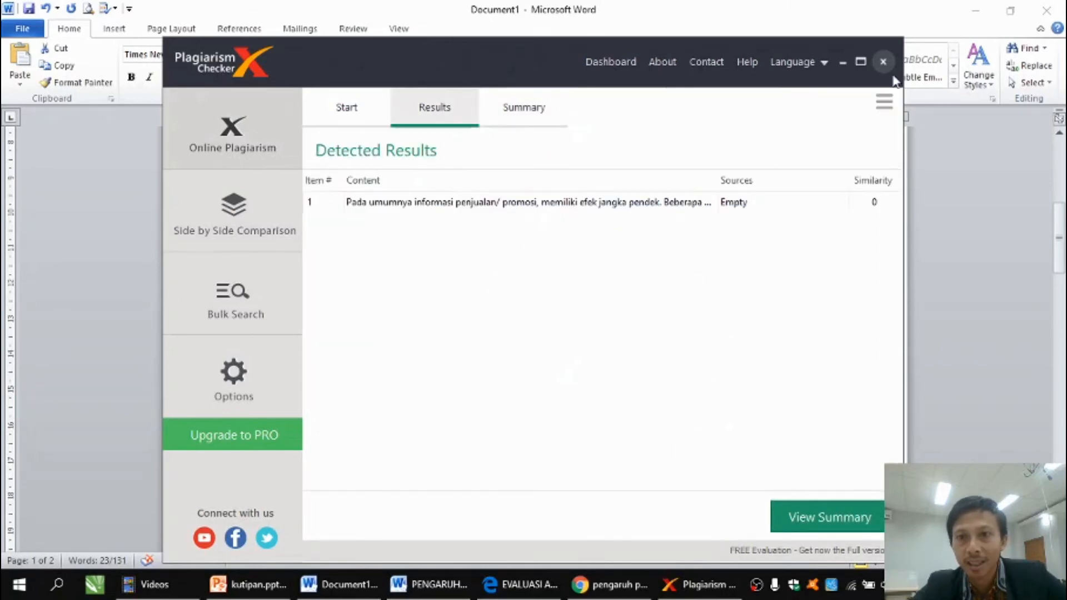
left_click(403, 207)
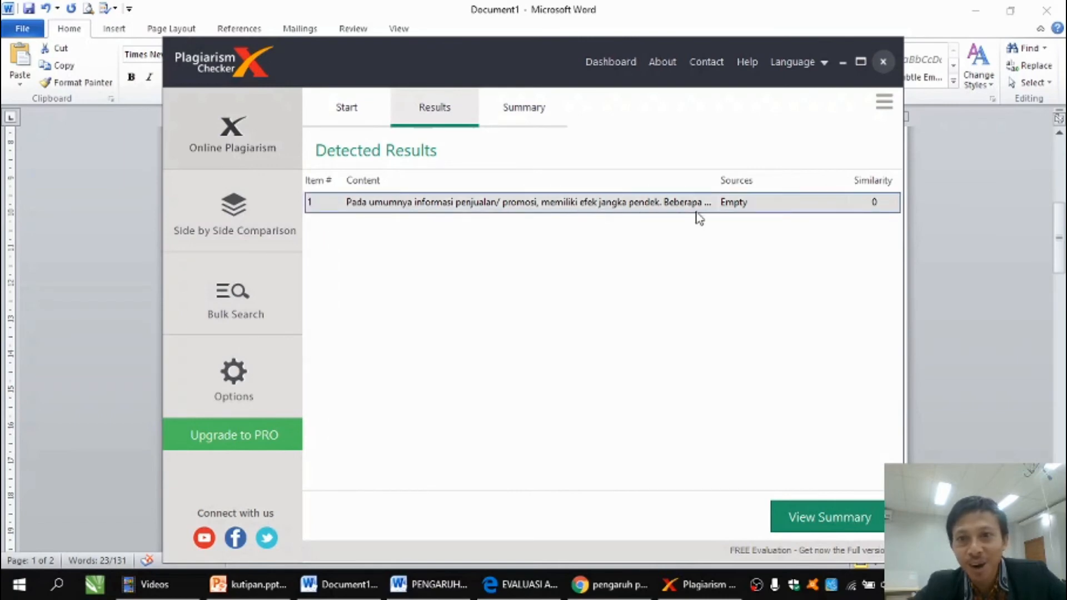
double_click(876, 206)
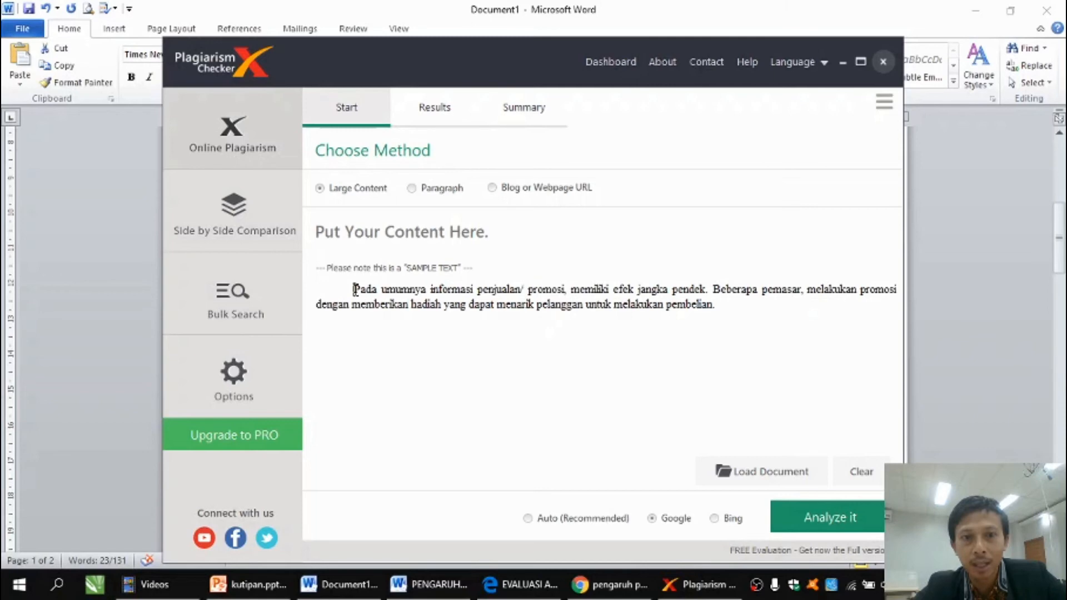
Delete the checked paraphrase from the plagiarism checker's content and switch to the PENGARUH_PROMOSI_PENJUALAN_TERHADAP_IMPU.doc article.
left_click_drag(359, 288, 793, 317)
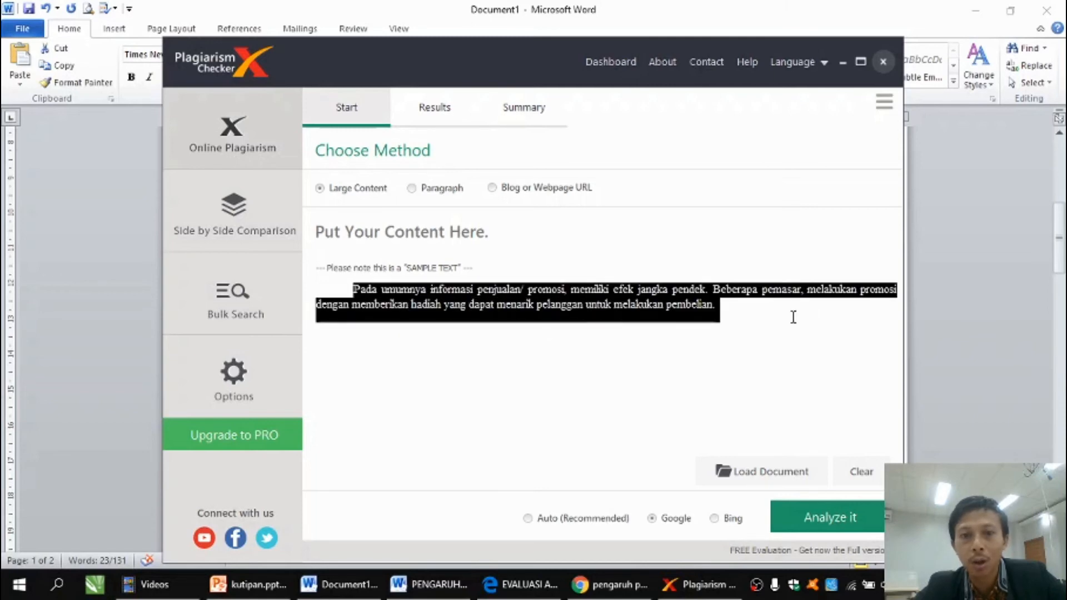
key("Delete")
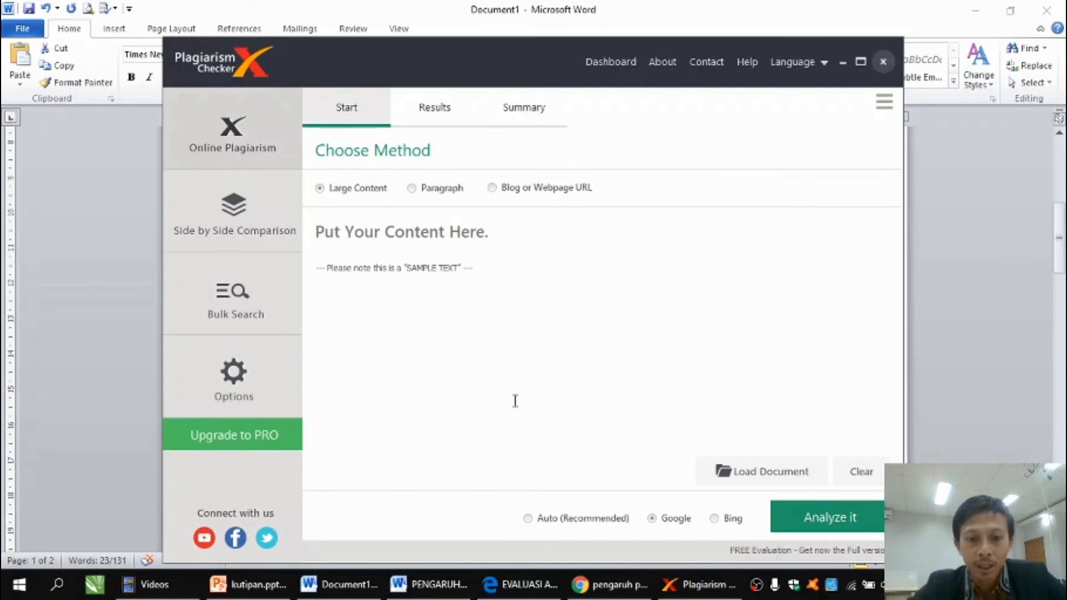
left_click(423, 589)
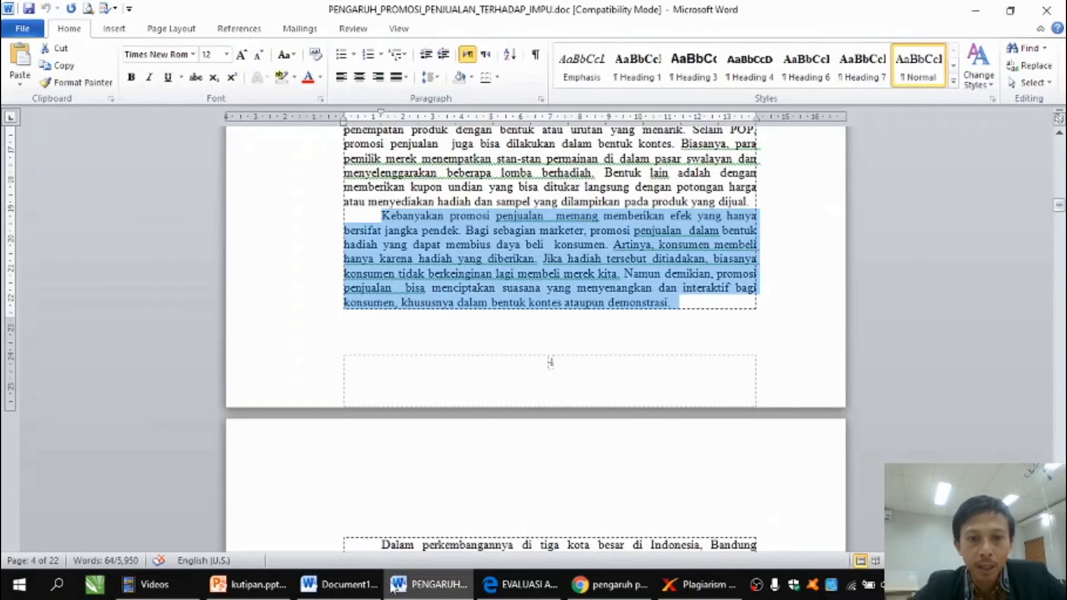
Copy the first two sentences of the original "Kebanyakan promosi penjualan" paragraph from Document1 and paste them into Plagiarism Checker X's content.
left_click(340, 585)
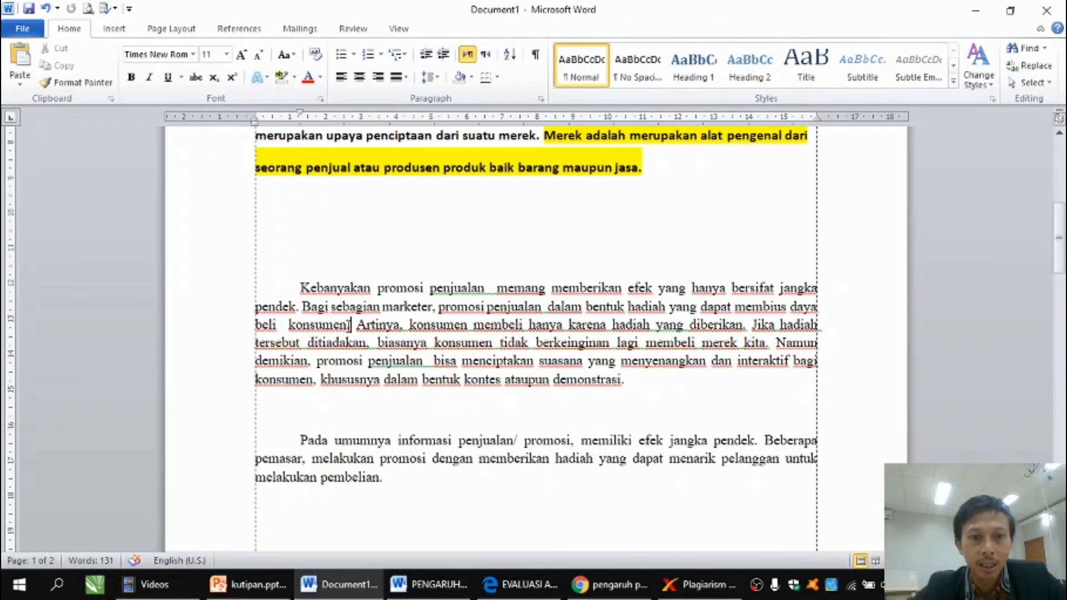
left_click_drag(349, 325, 299, 287)
key("ctrl+c")
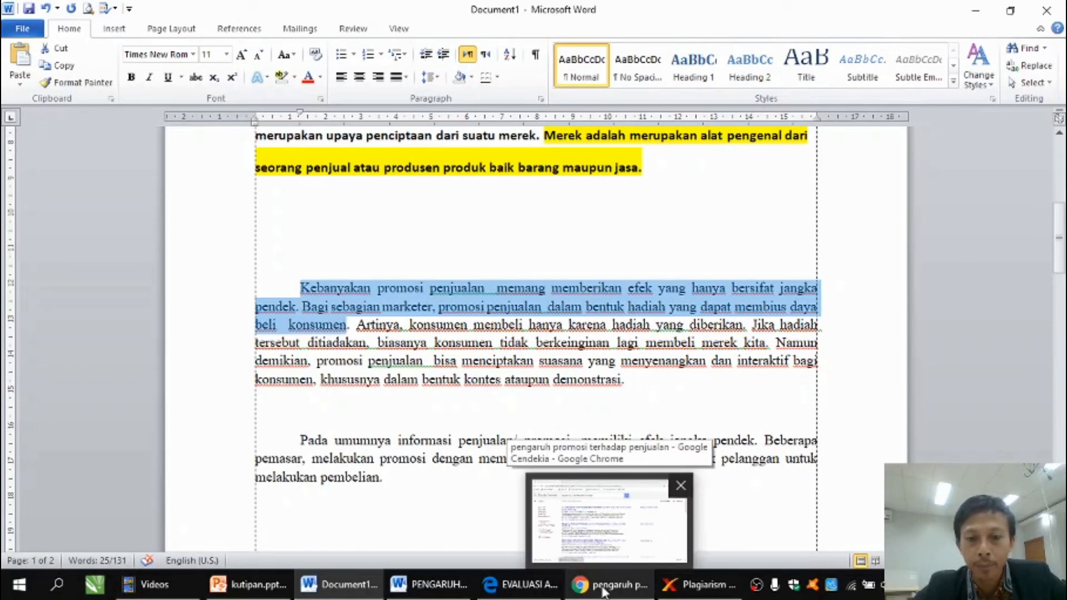
left_click(699, 584)
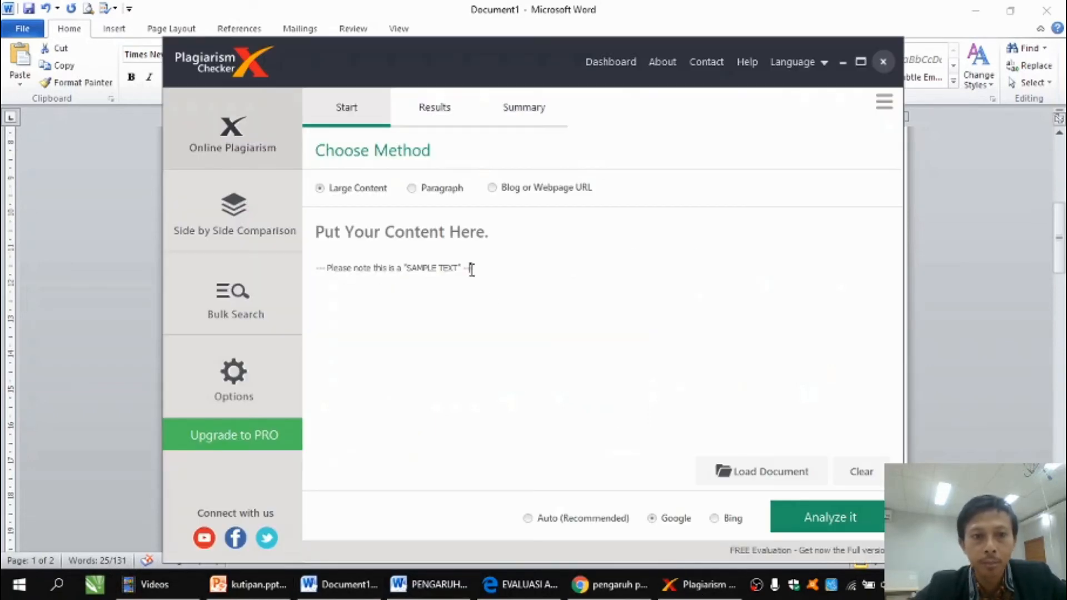
key("ctrl+v")
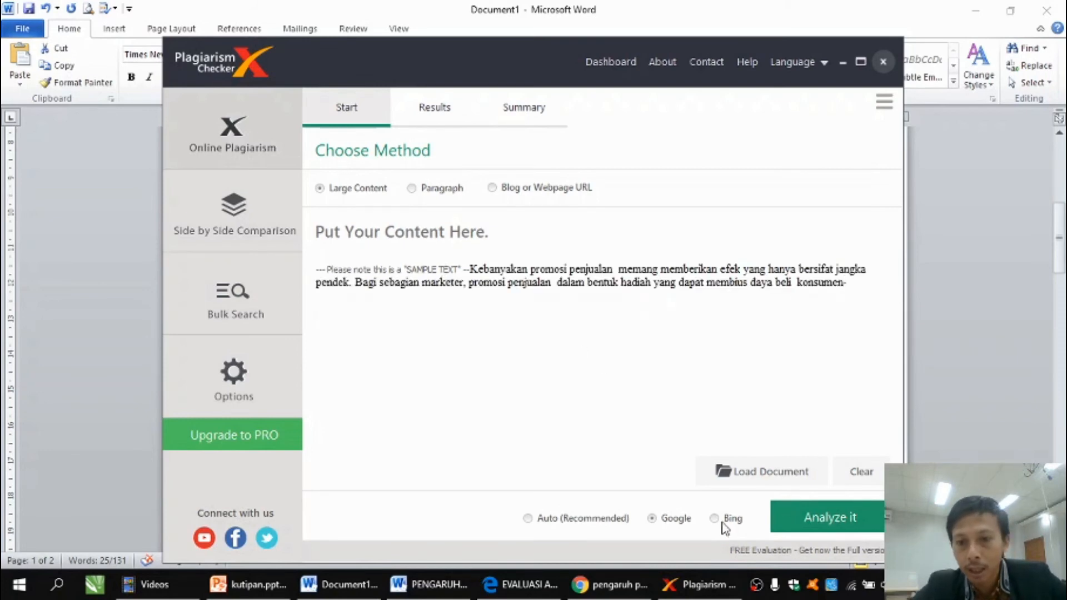
Analyze the pasted original sentences for plagiarism with Google and examine the originality report's duplicate percentage and sources.
left_click(811, 525)
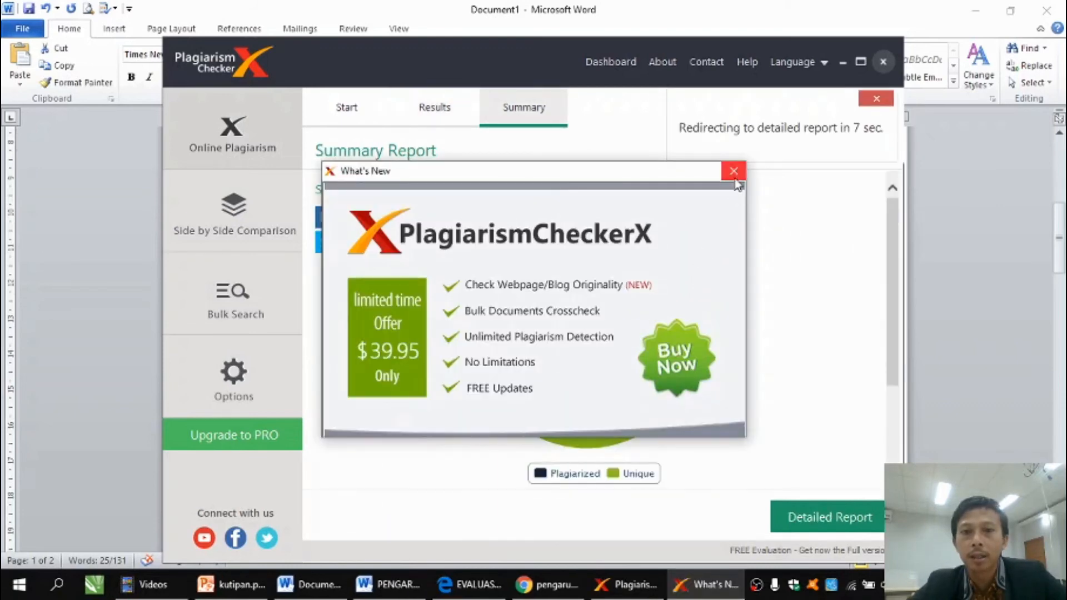
left_click(732, 171)
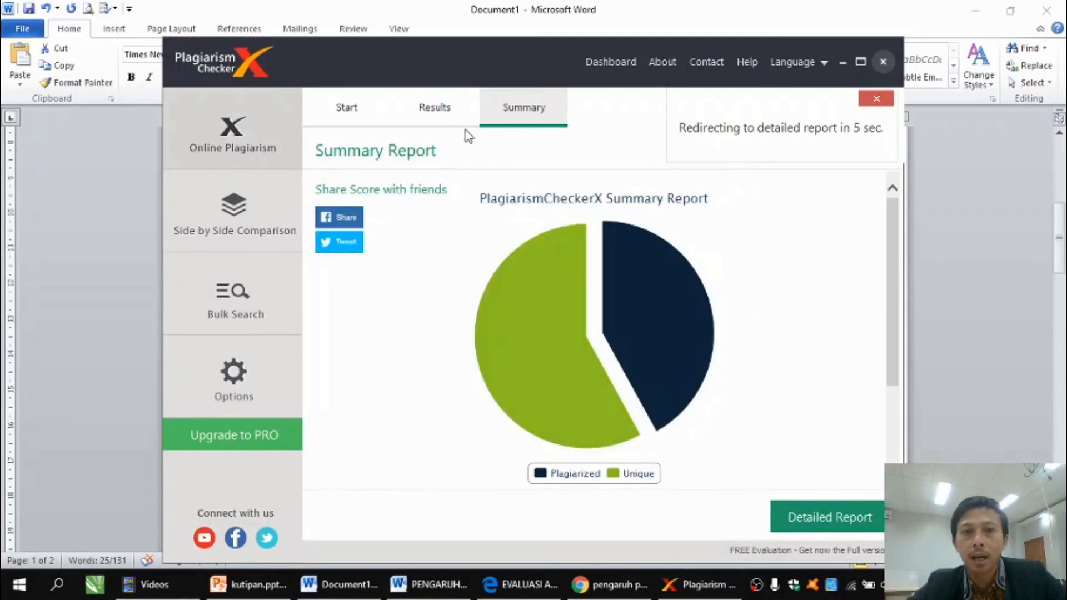
left_click(446, 114)
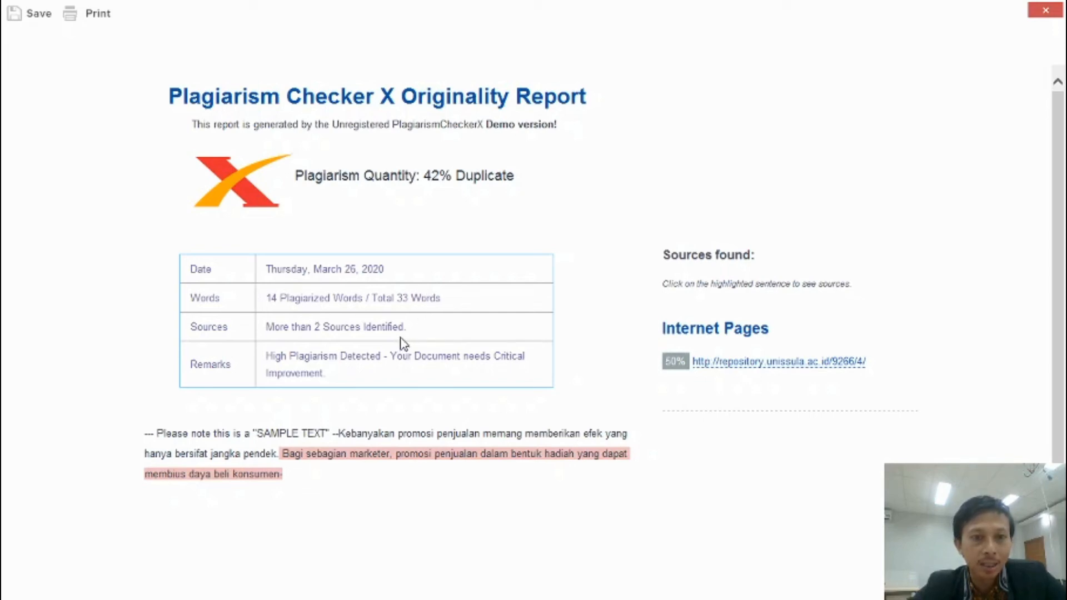
left_click(1045, 12)
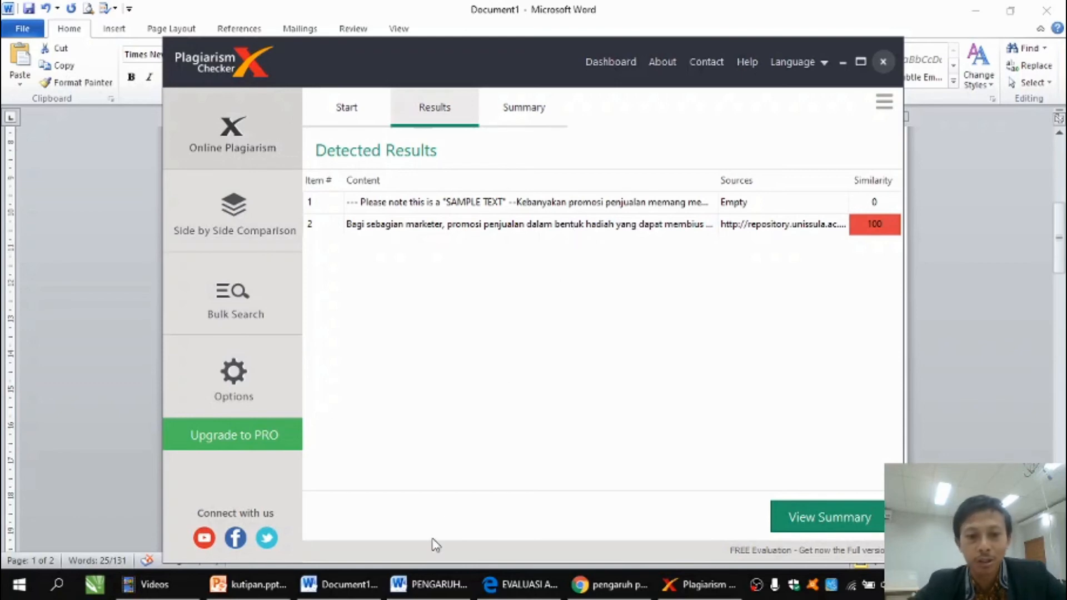
Compare the title page of the PENGARUH_PROMOSI_PENJUALAN_TERHADAP_IMPU.doc article with its Google Scholar listing.
left_click(430, 584)
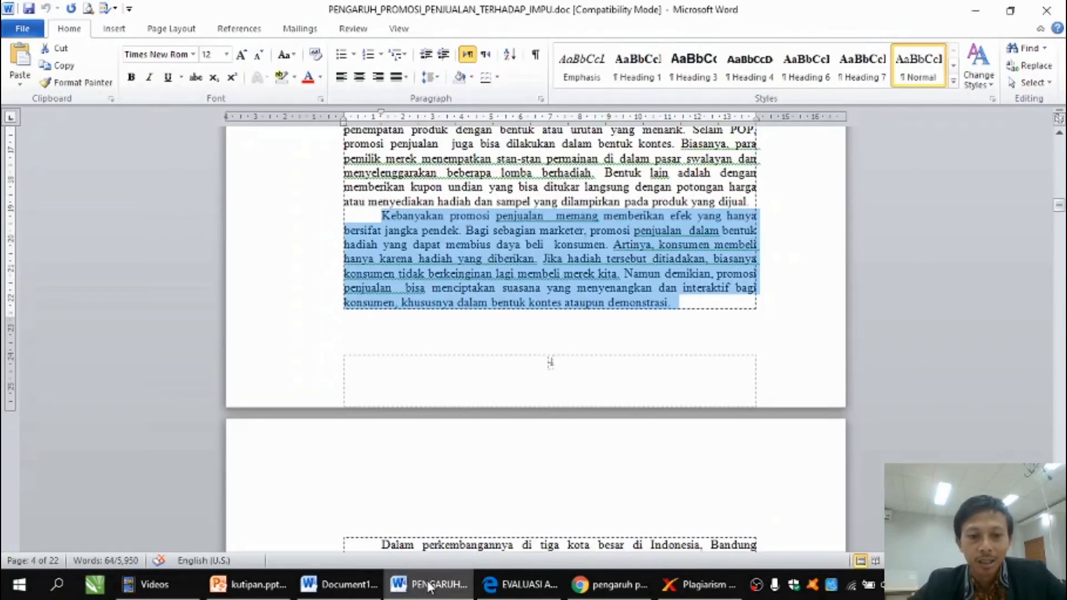
left_click(611, 584)
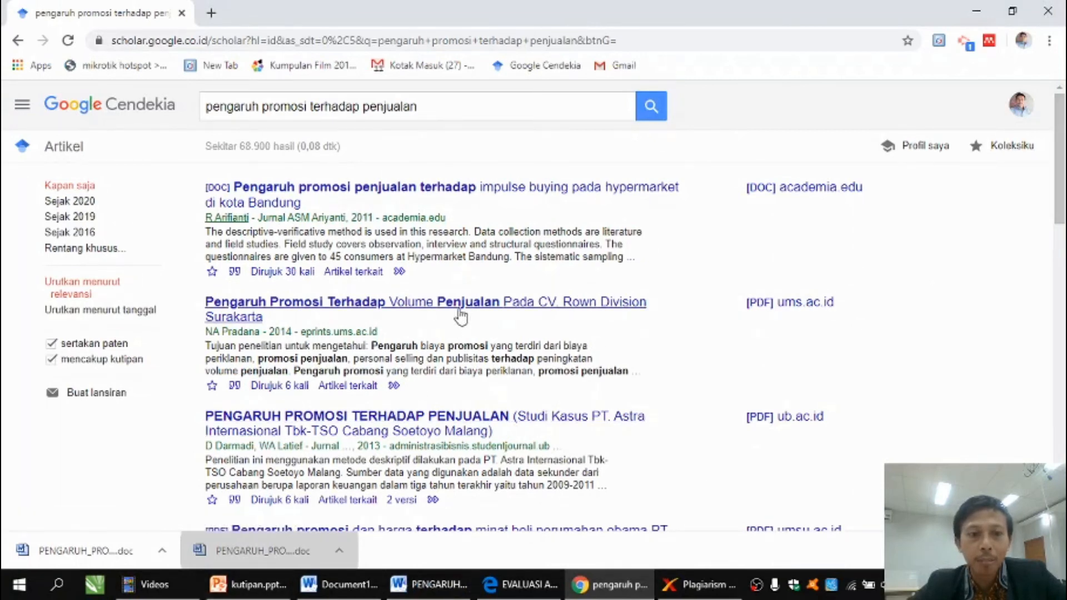
left_click(424, 595)
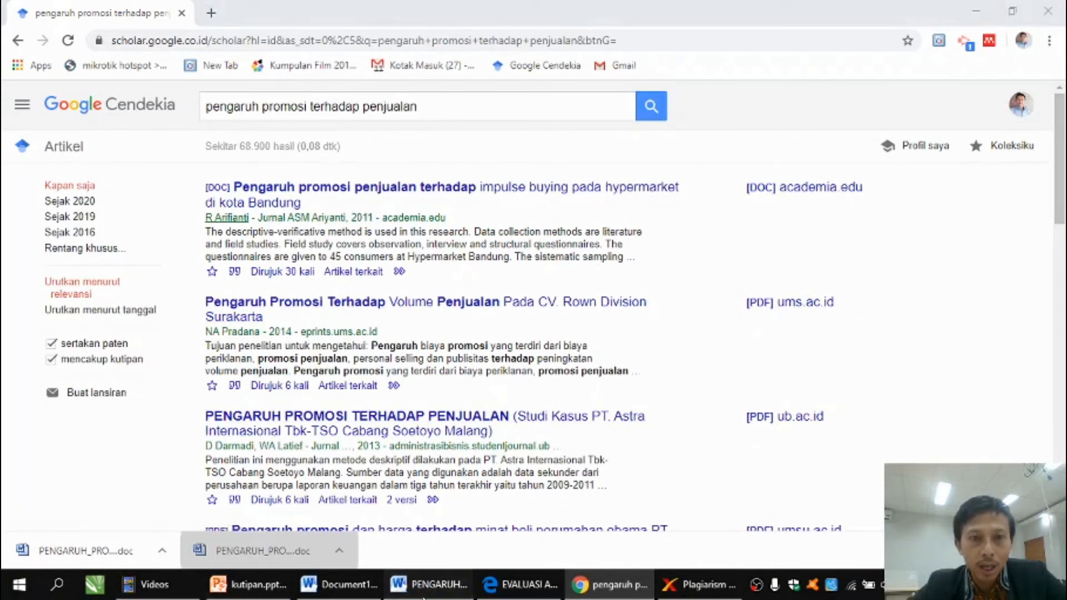
left_click_drag(1059, 205, 1059, 137)
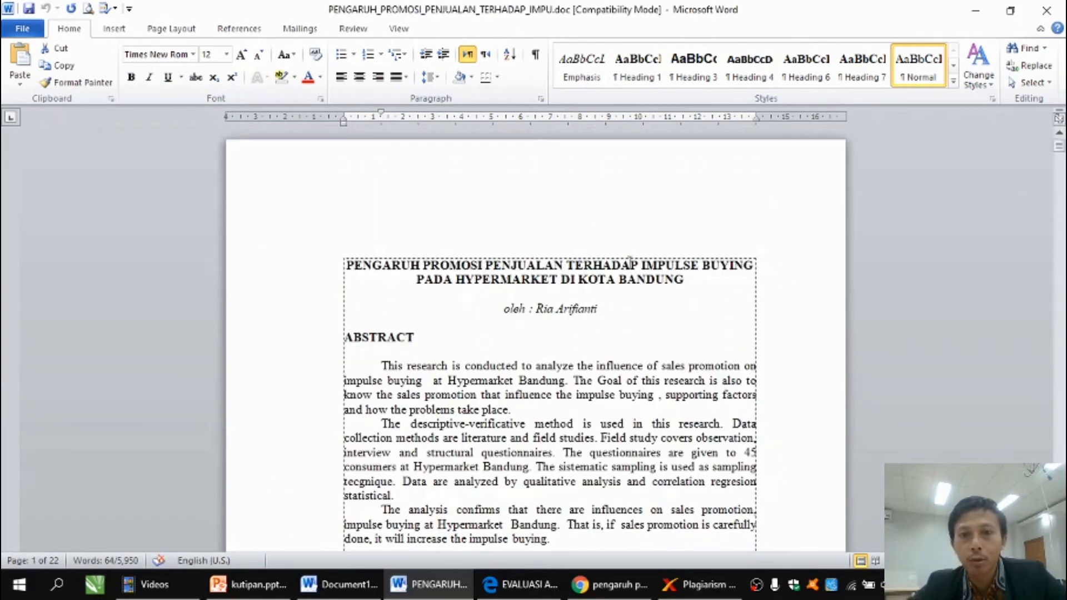
Sign in to Mendeley Web Importer on the Google Scholar results and add the reference "Pengaruh promosi penjualan terhadap impulse buying pada hypermarket di kota Bandung".
left_click(600, 585)
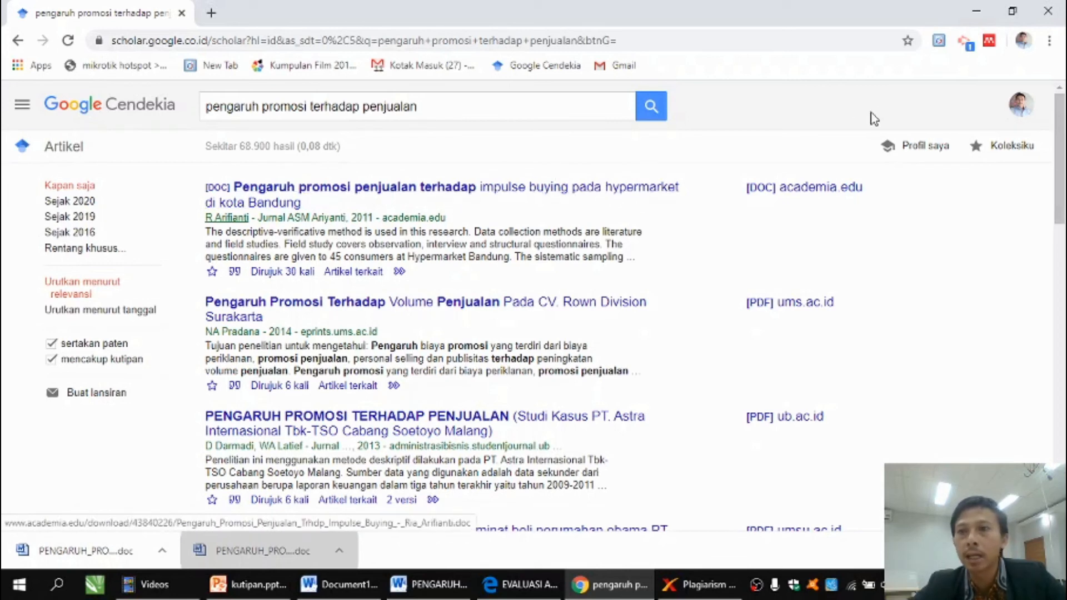
left_click(991, 43)
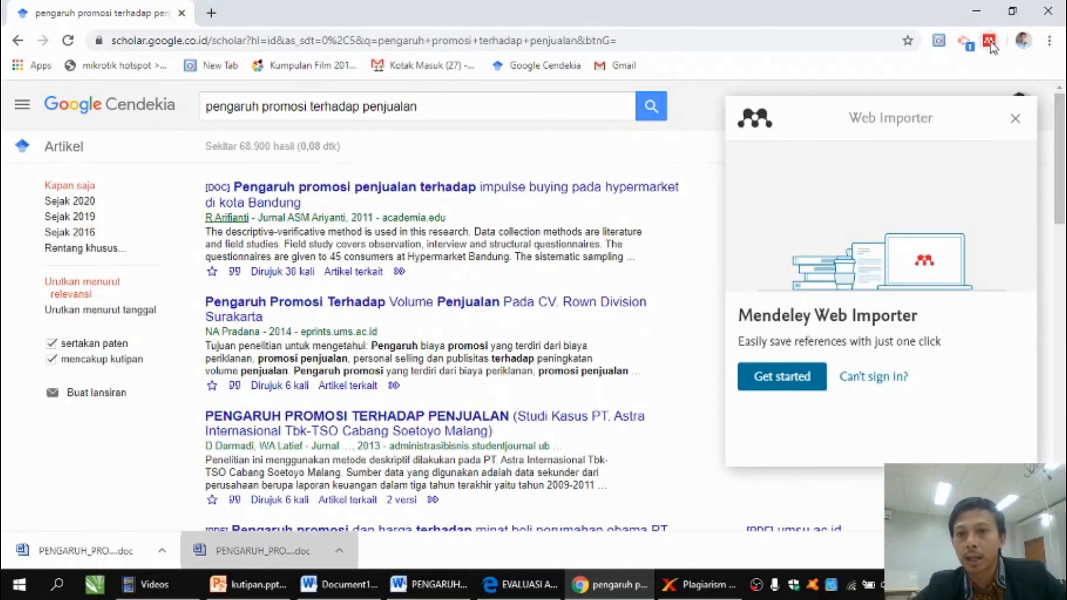
left_click(767, 380)
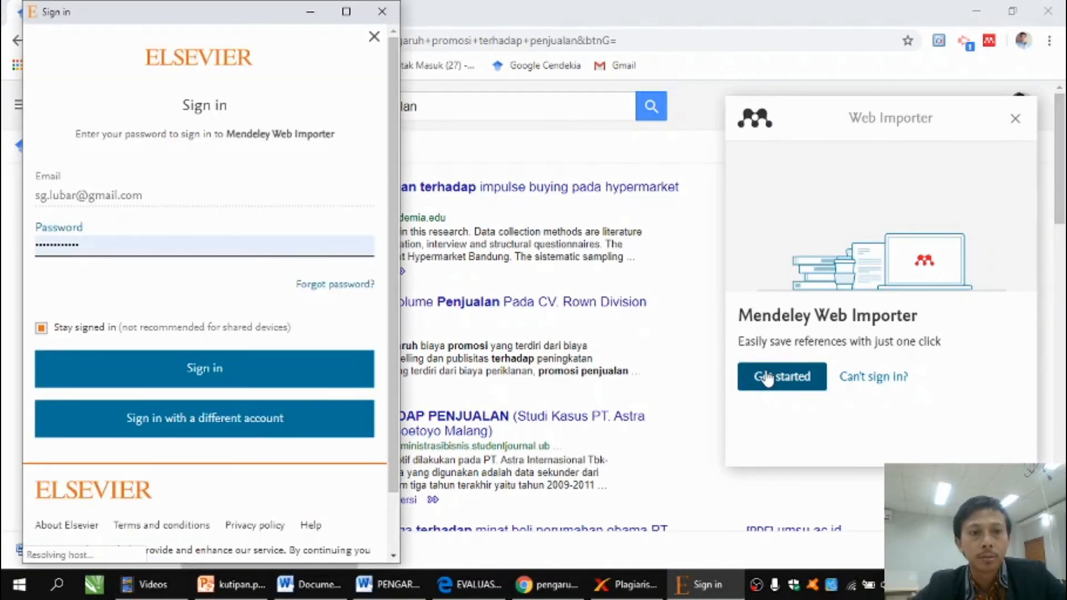
left_click(216, 300)
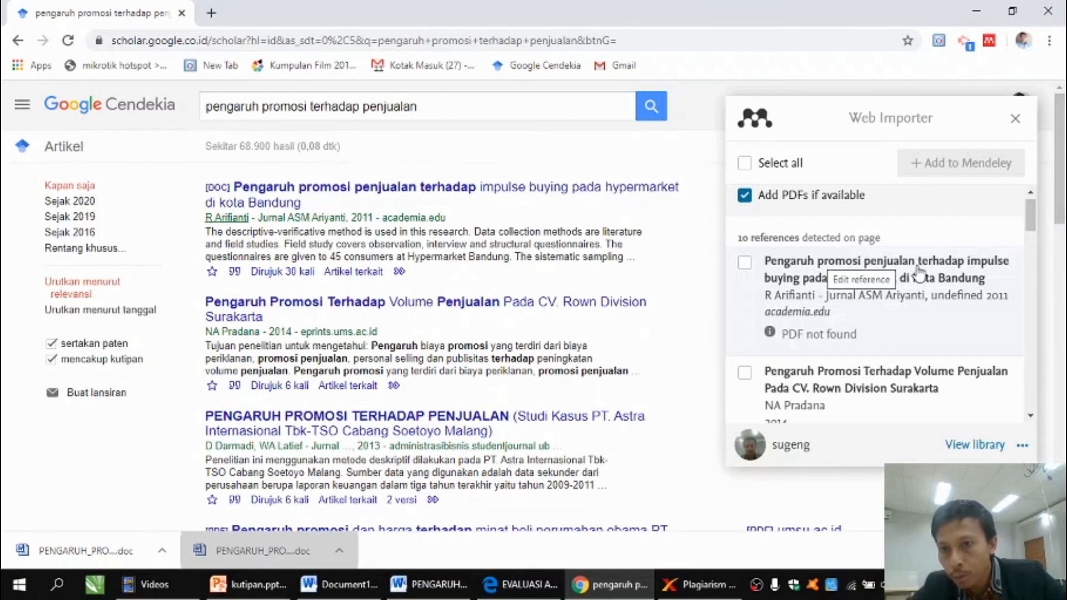
left_click(744, 263)
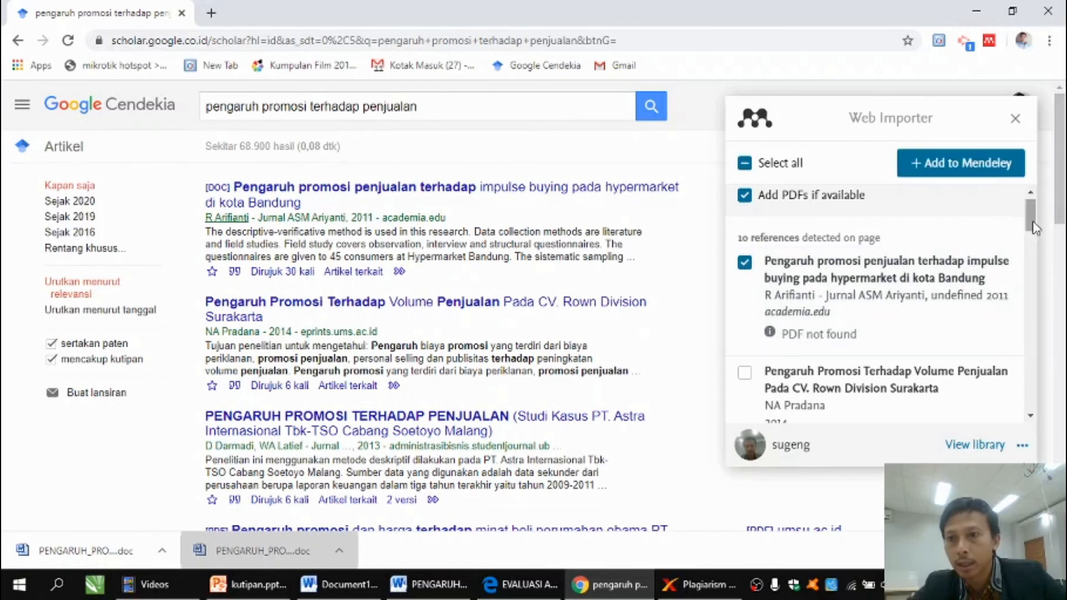
left_click(965, 166)
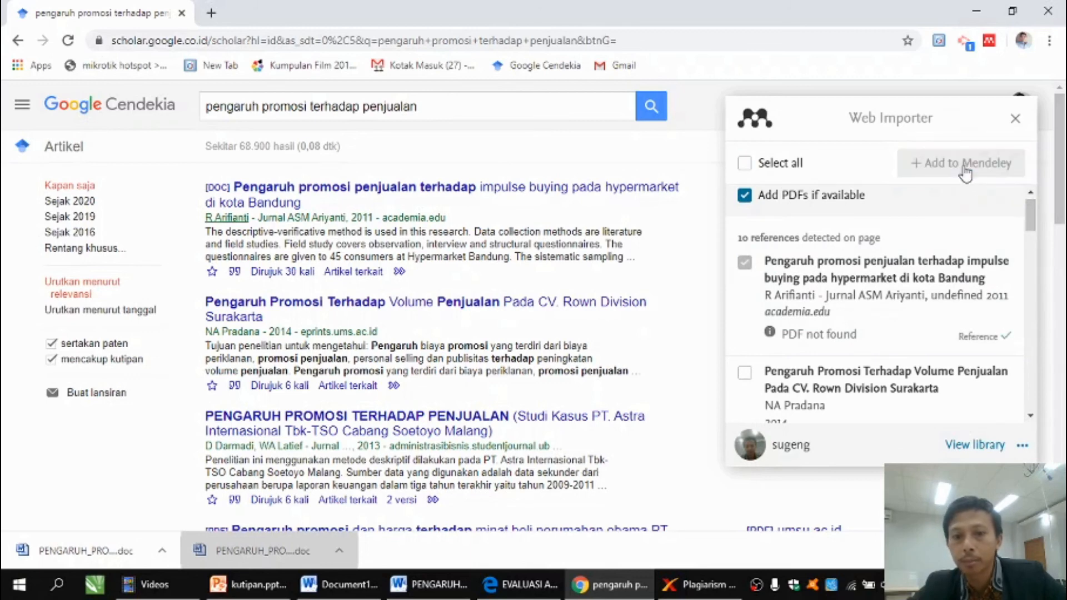
Try red text on Document1's paraphrased paragraph starting "Pada umumnya", and highlight the paragraph in bright green.
left_click(337, 591)
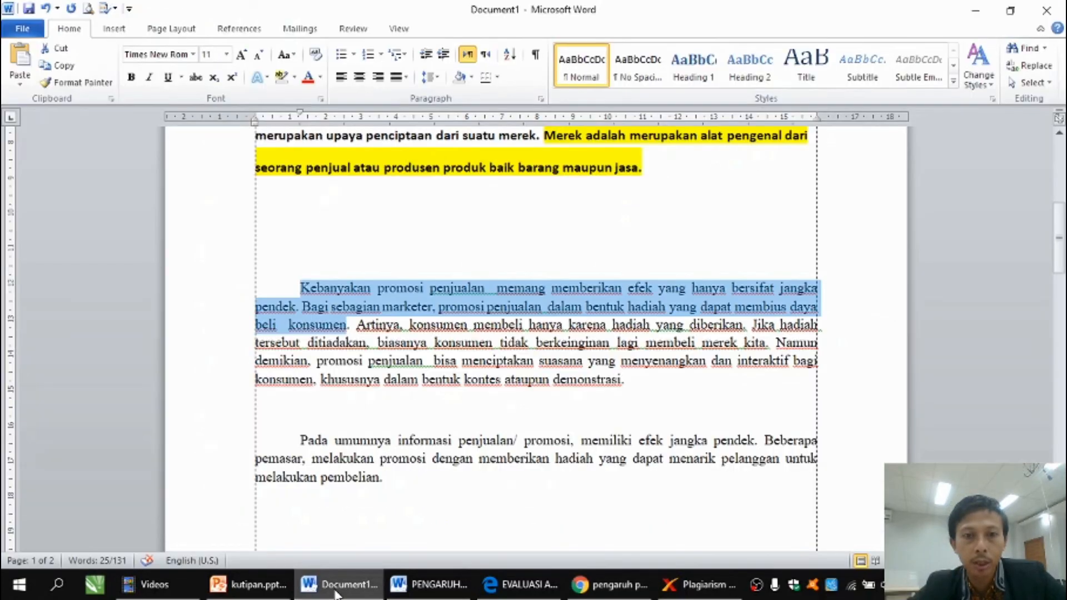
left_click_drag(301, 442, 382, 485)
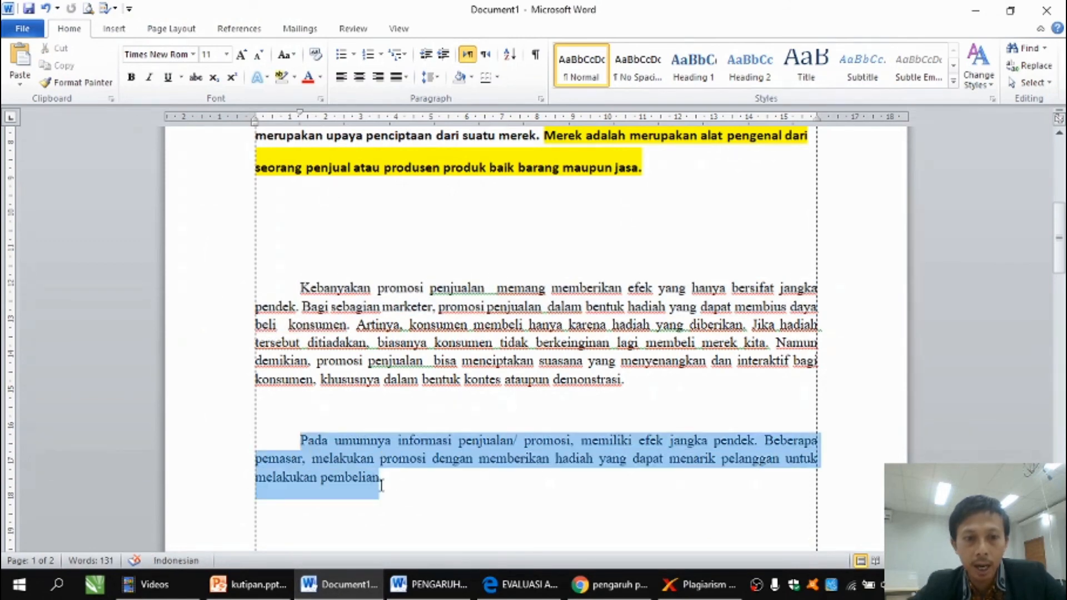
left_click(385, 487)
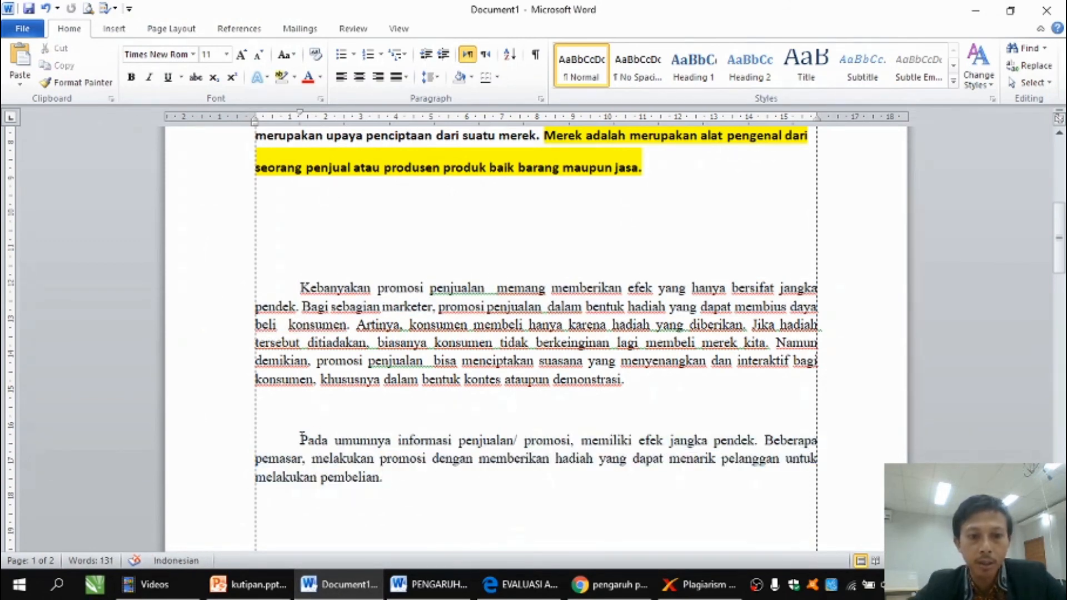
left_click_drag(300, 440, 385, 481)
left_click(308, 78)
left_click(319, 80)
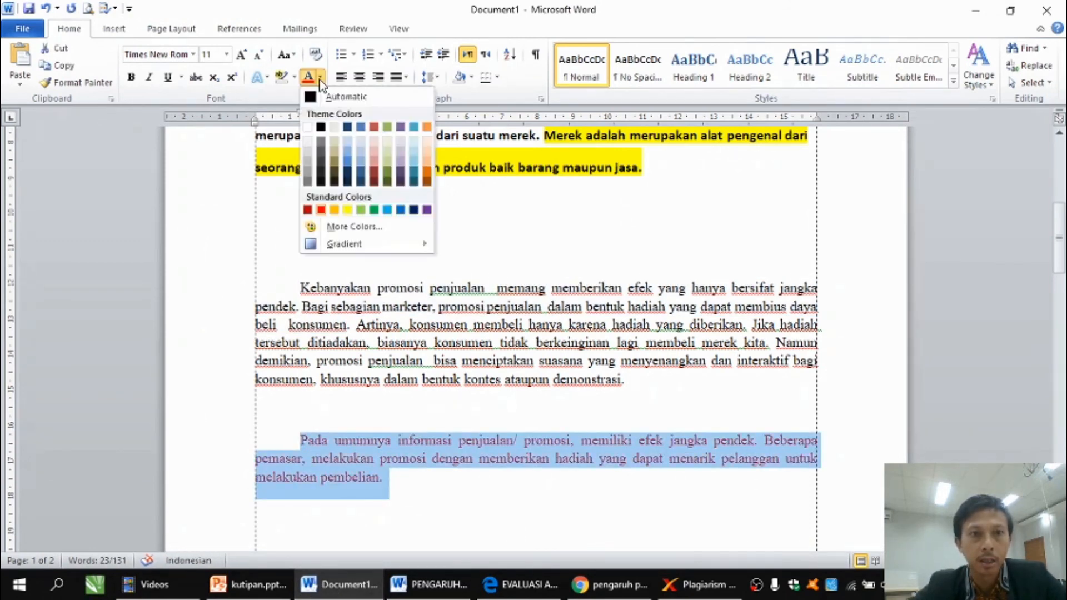
left_click(311, 81)
left_click(293, 80)
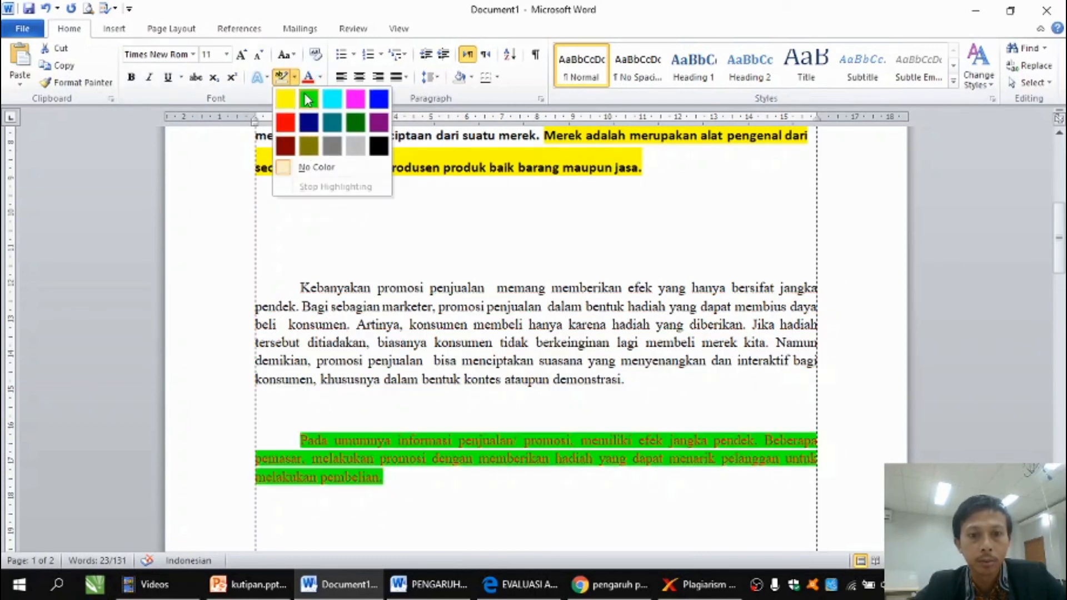
left_click(308, 100)
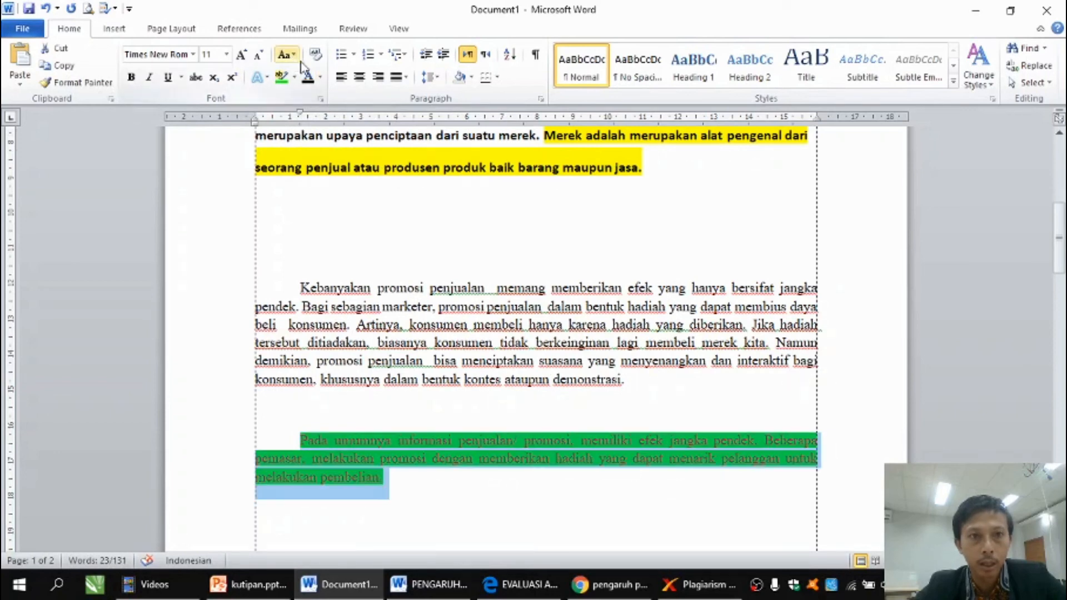
Set the highlighted "Pada umumnya" paragraph's font size to 16 and place the cursor at its end.
left_click(227, 56)
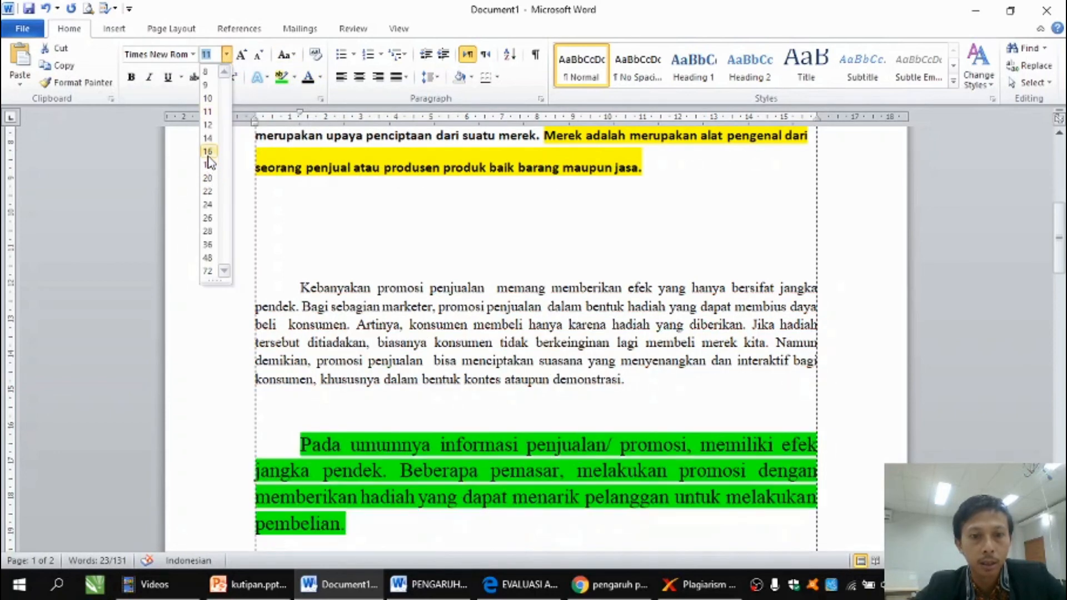
left_click(208, 156)
left_click(392, 523)
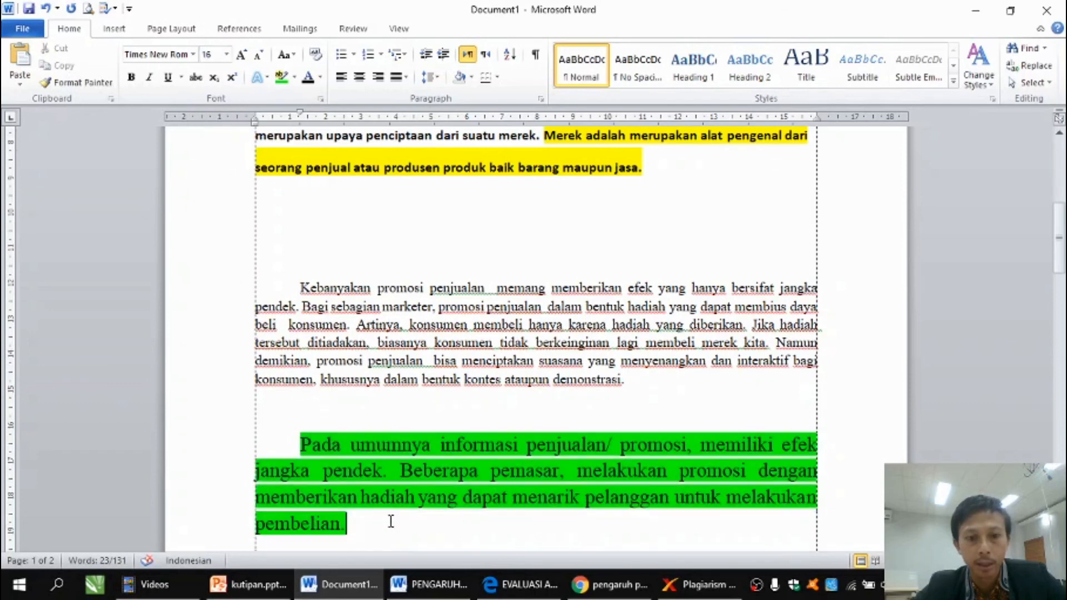
Open Mendeley Desktop from the Word document, dismiss the citation styles settings, and sync the library.
scroll(407, 476, "down", 1)
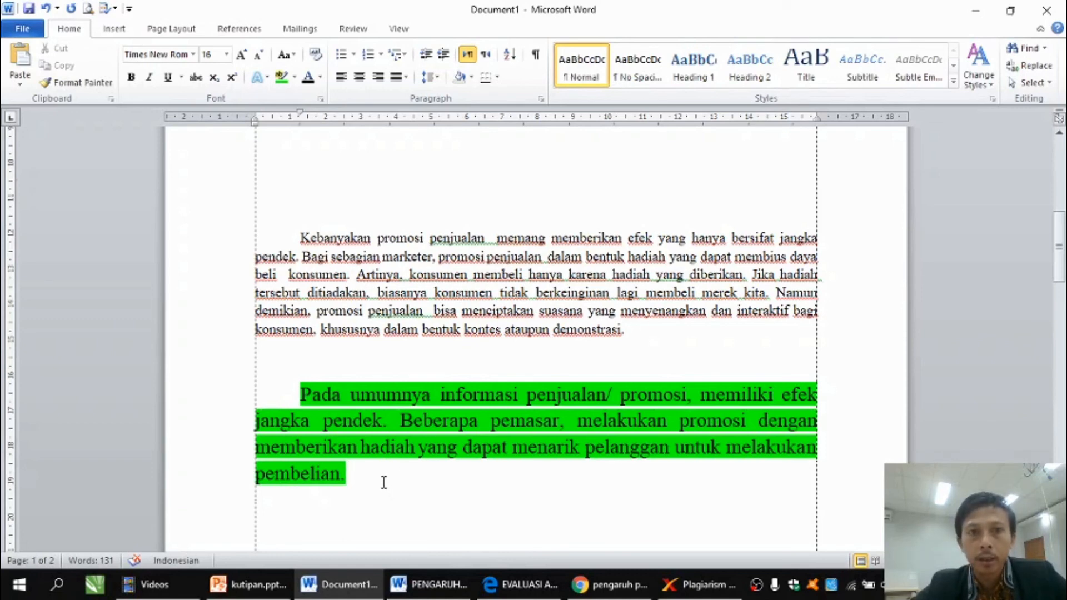
left_click(239, 31)
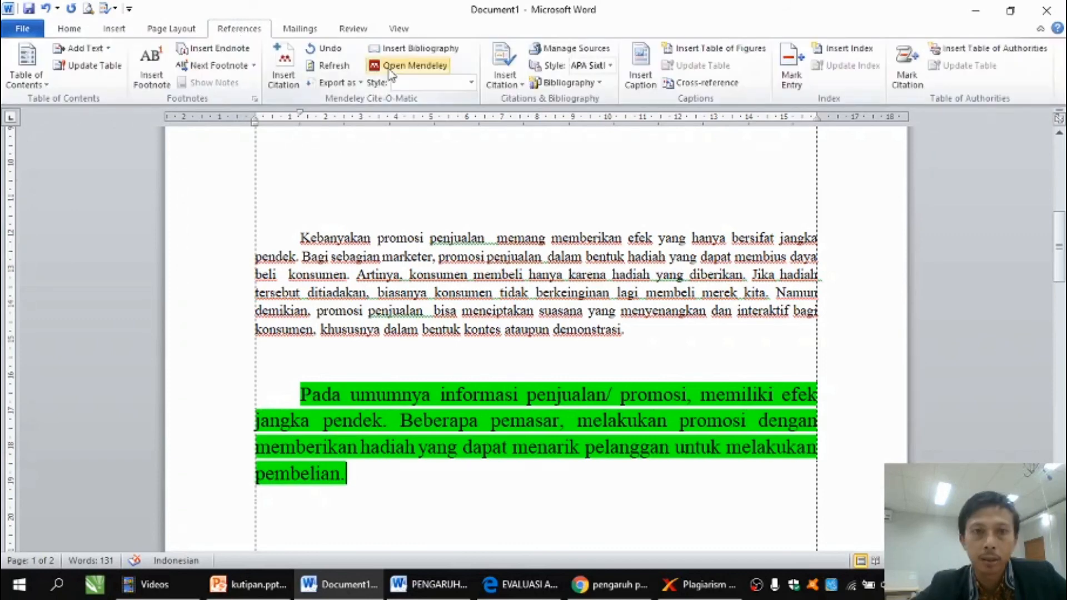
left_click(390, 73)
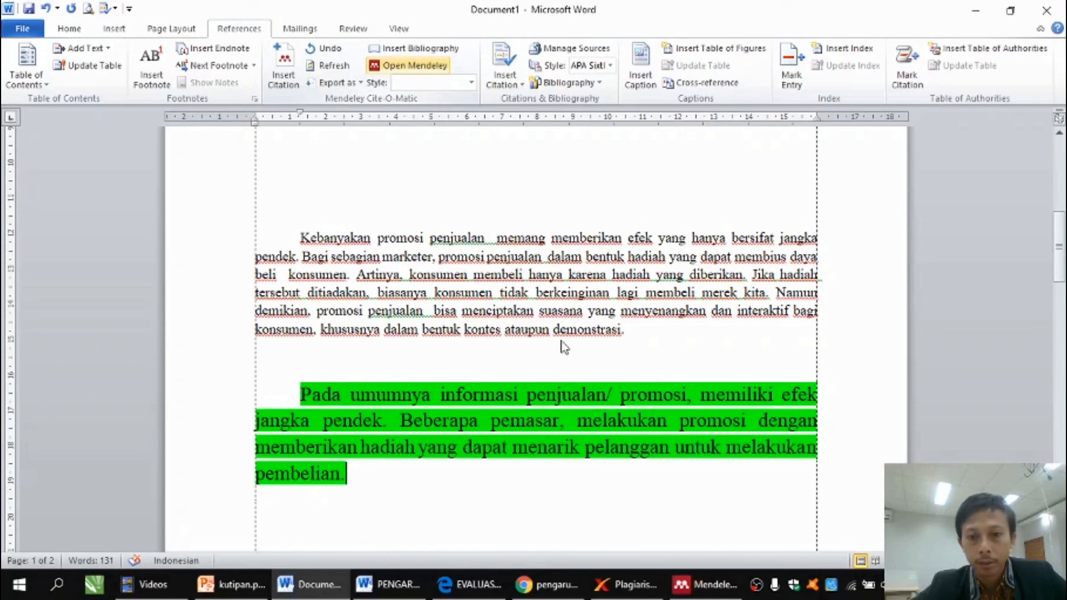
left_click(699, 589)
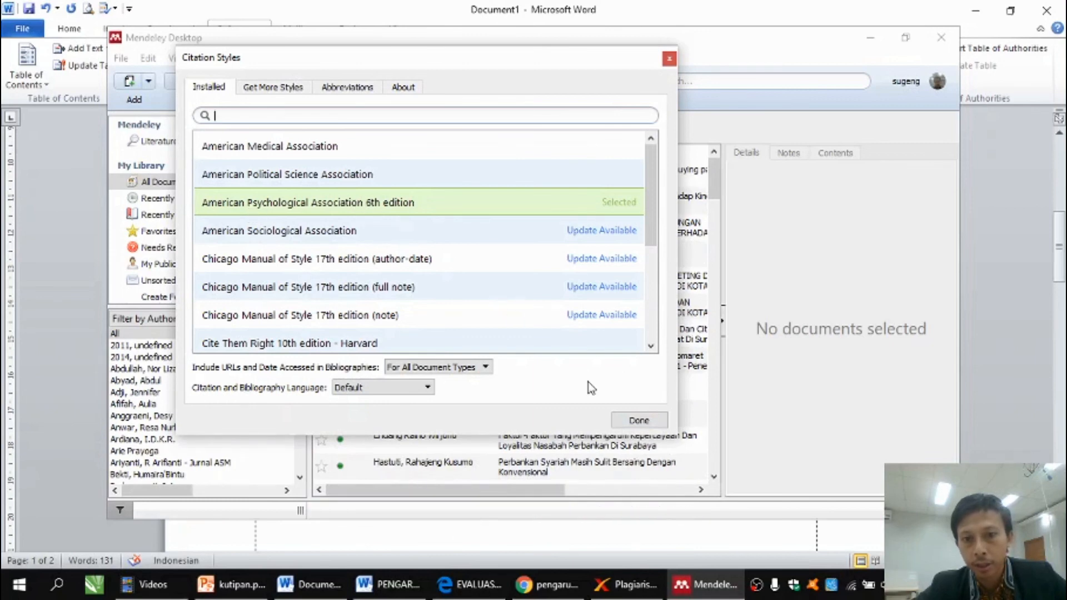
left_click(622, 422)
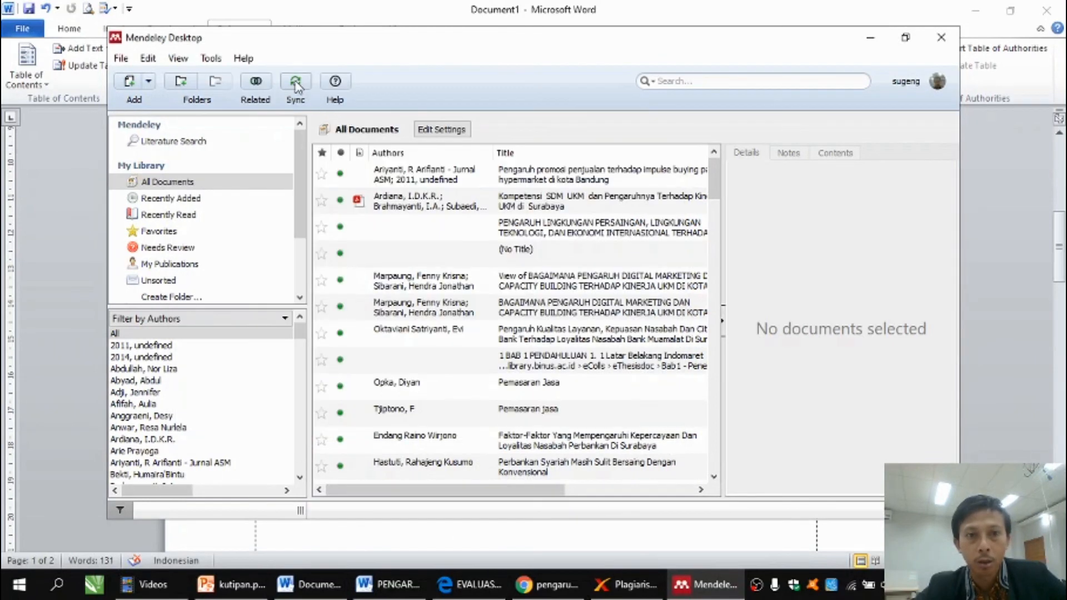
left_click(296, 83)
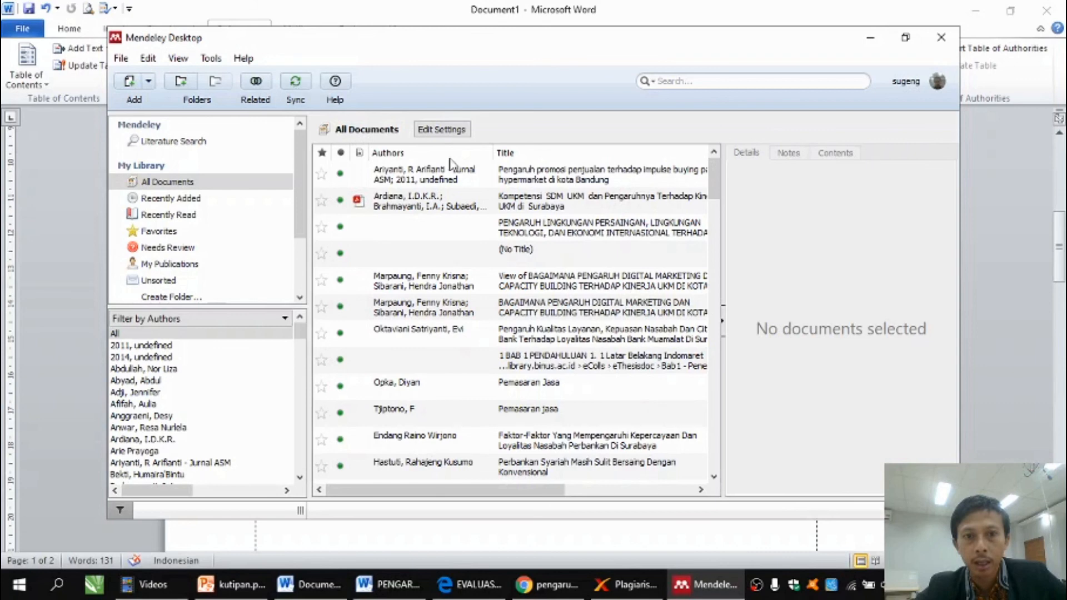
Update the details of the imported "Pengaruh promosi penjualan terhadap impulse buying" reference and open its title for editing.
left_click(646, 177)
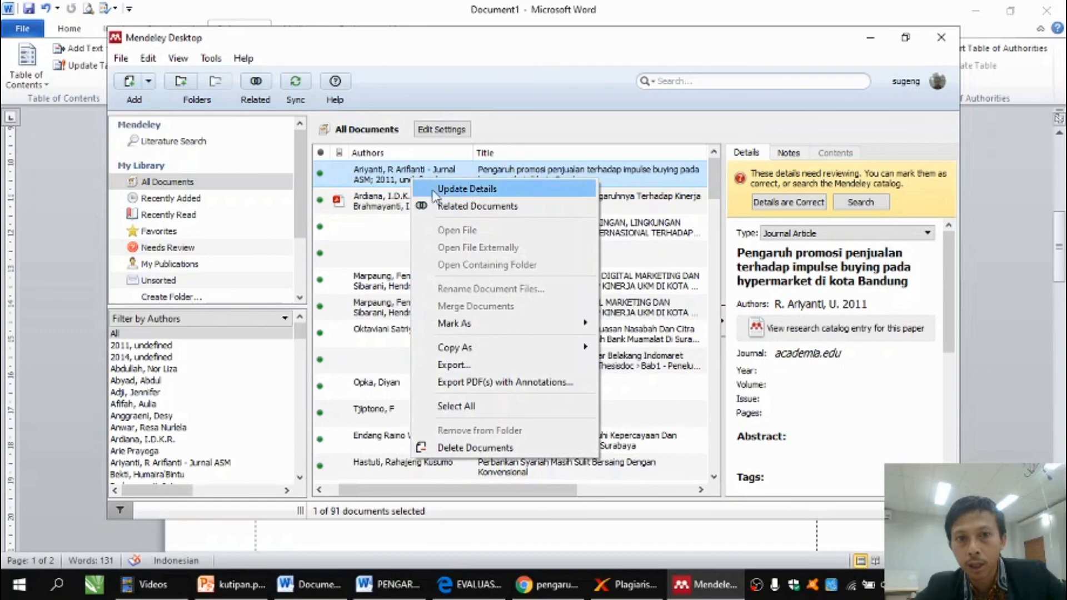
left_click(430, 189)
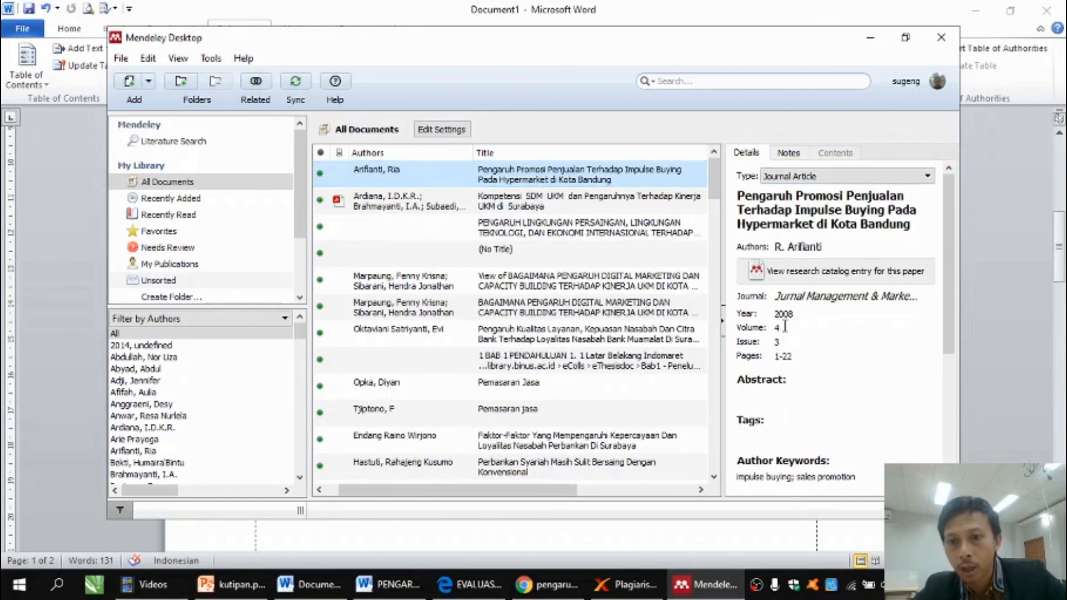
left_click(743, 198)
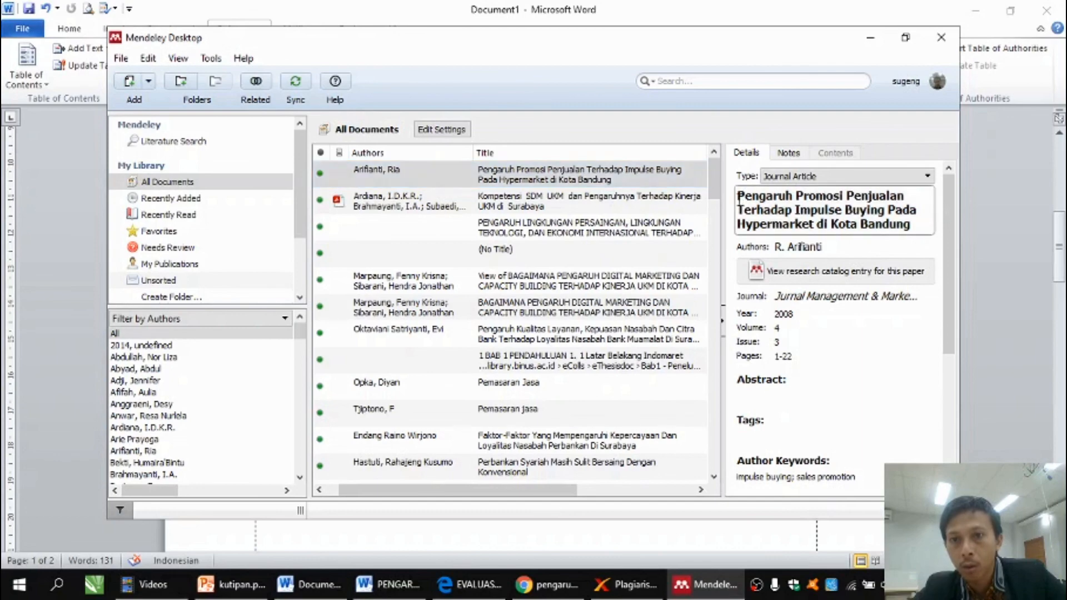
Copy the full title of the "Pengaruh Promosi Penjualan Terhadap Impulse Buying" reference in Mendeley and return to Document1 in Word.
left_click_drag(739, 195, 928, 233)
key("ctrl+c")
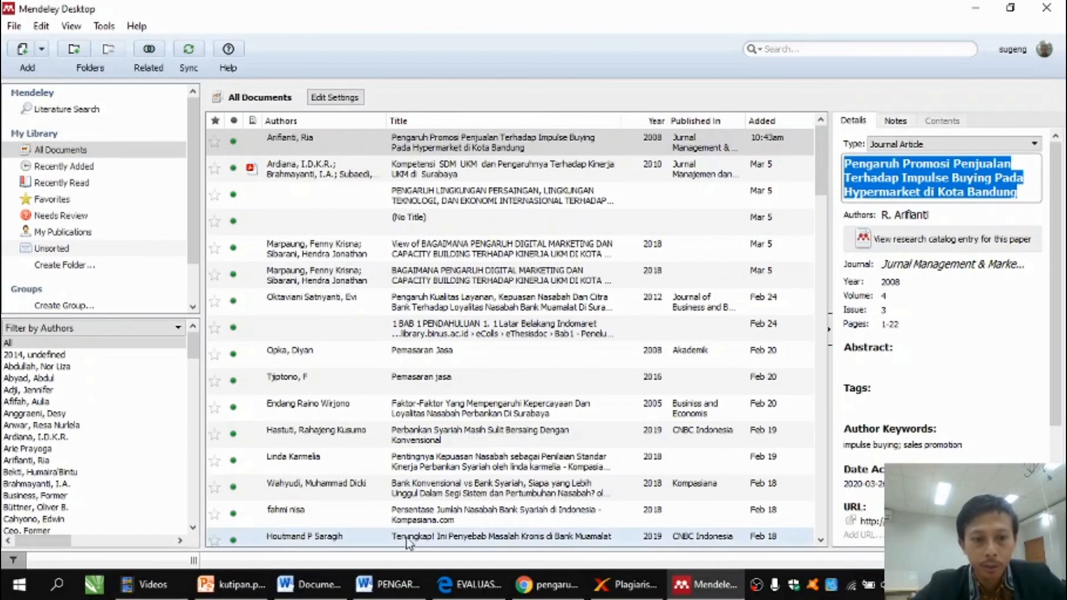
left_click(308, 593)
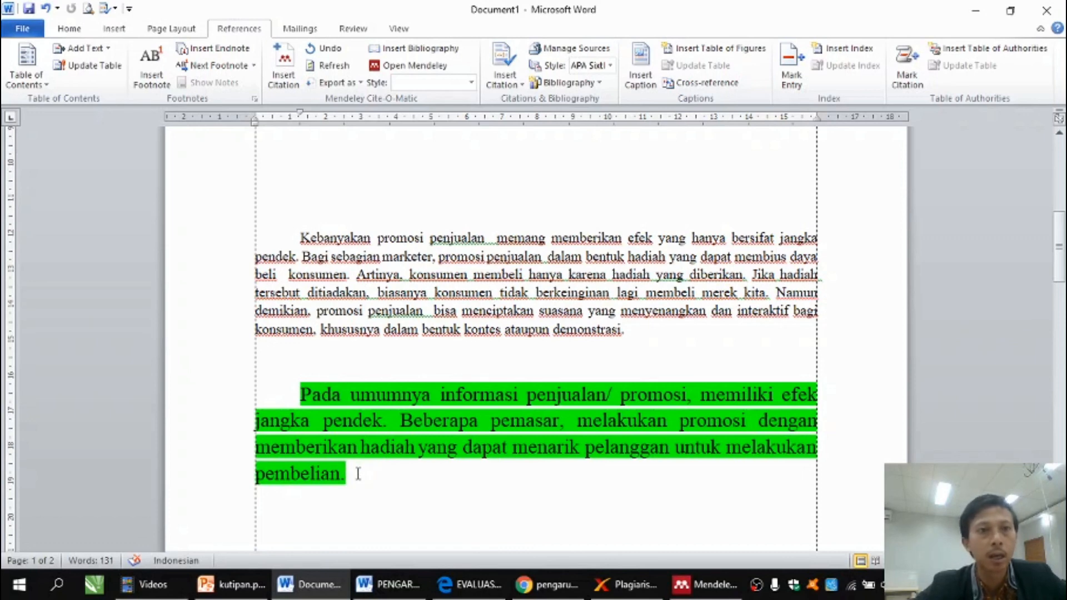
Insert a Mendeley citation at the end of the highlighted paragraph, finding the 2008 article in the library by its copied title.
left_click(289, 73)
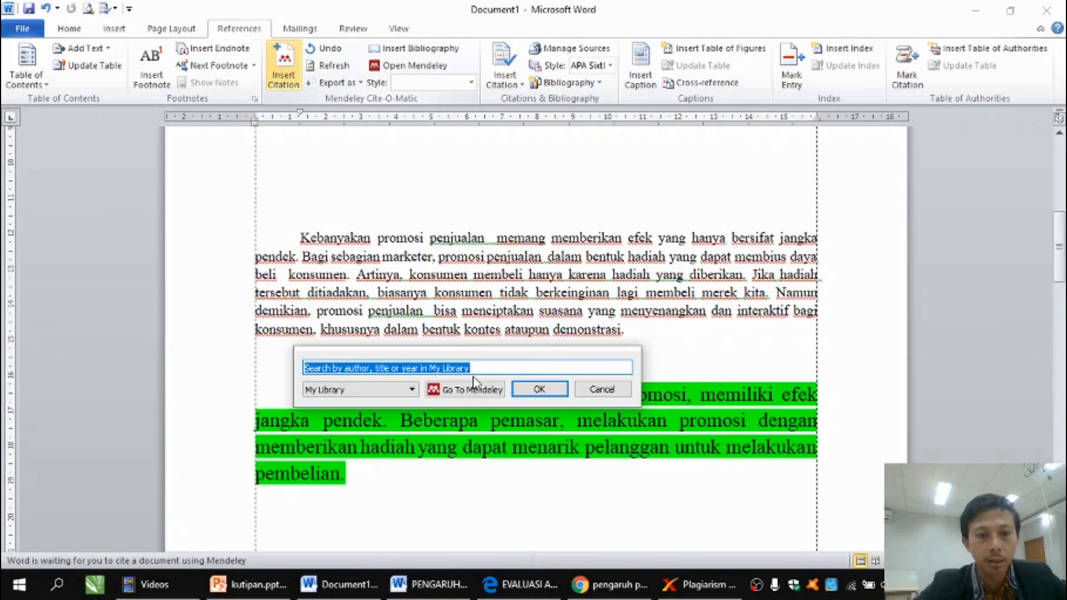
key("ctrl+v")
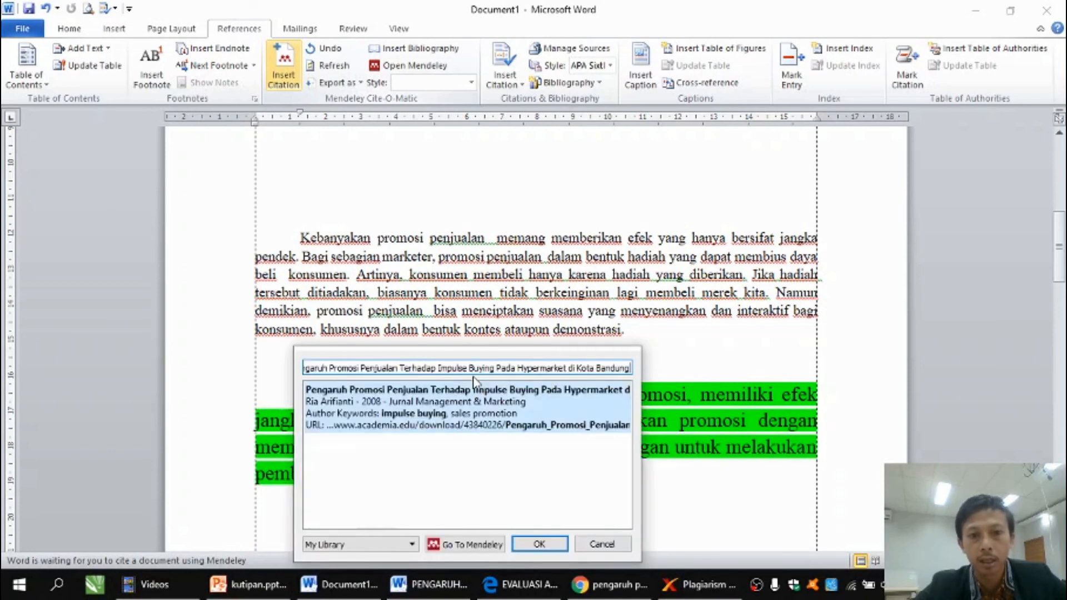
left_click(465, 403)
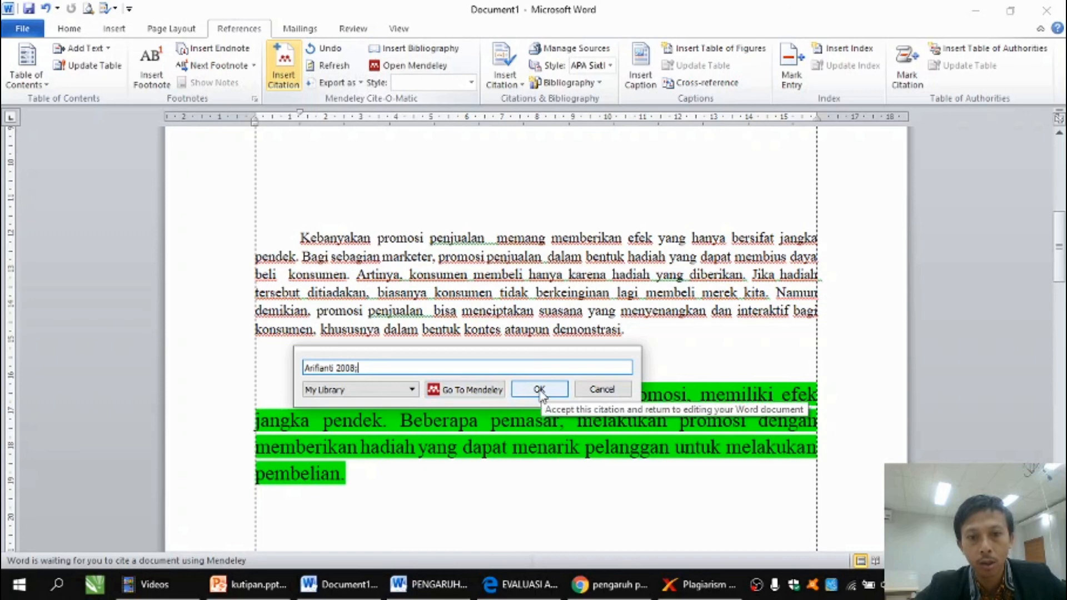
left_click(538, 389)
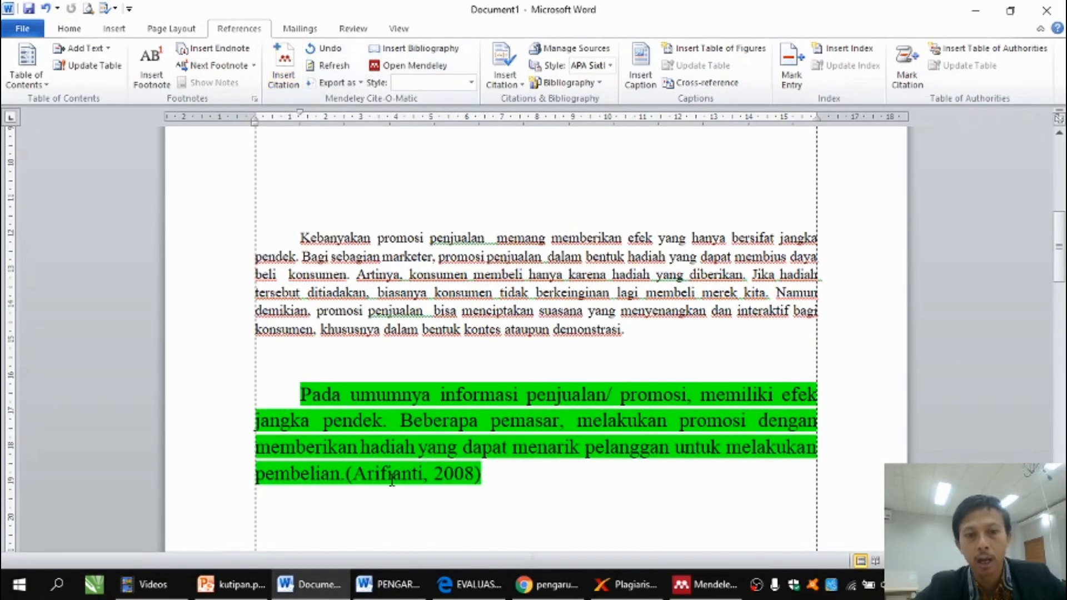
Move the full stop after "pembelian" to behind the citation, put a space before the citation, and delete the filler text following it.
left_click(348, 476)
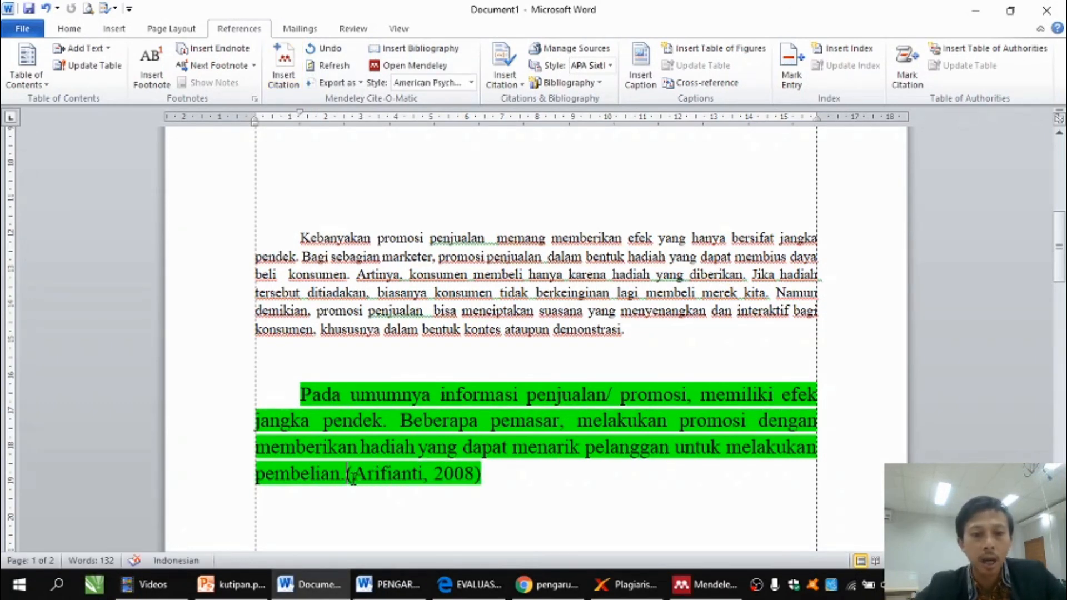
key("BackSpace")
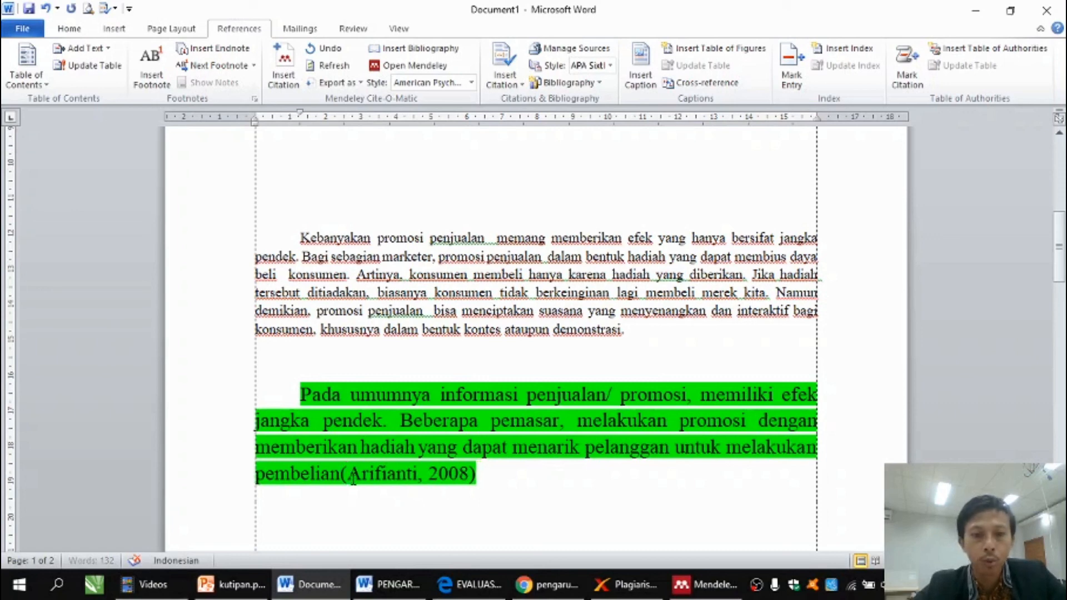
left_click(508, 473)
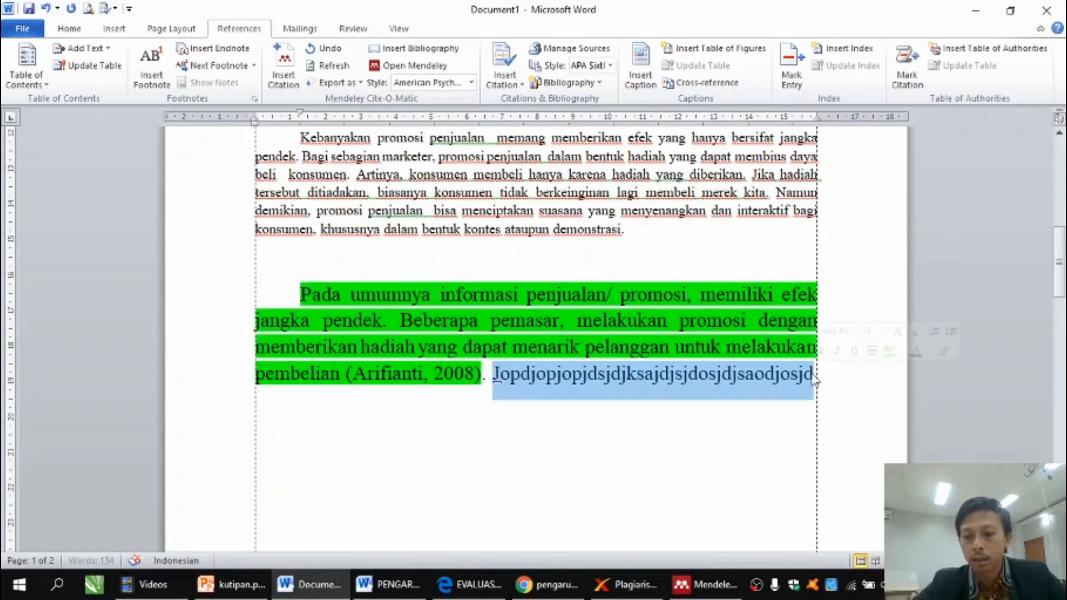
key("BackSpace")
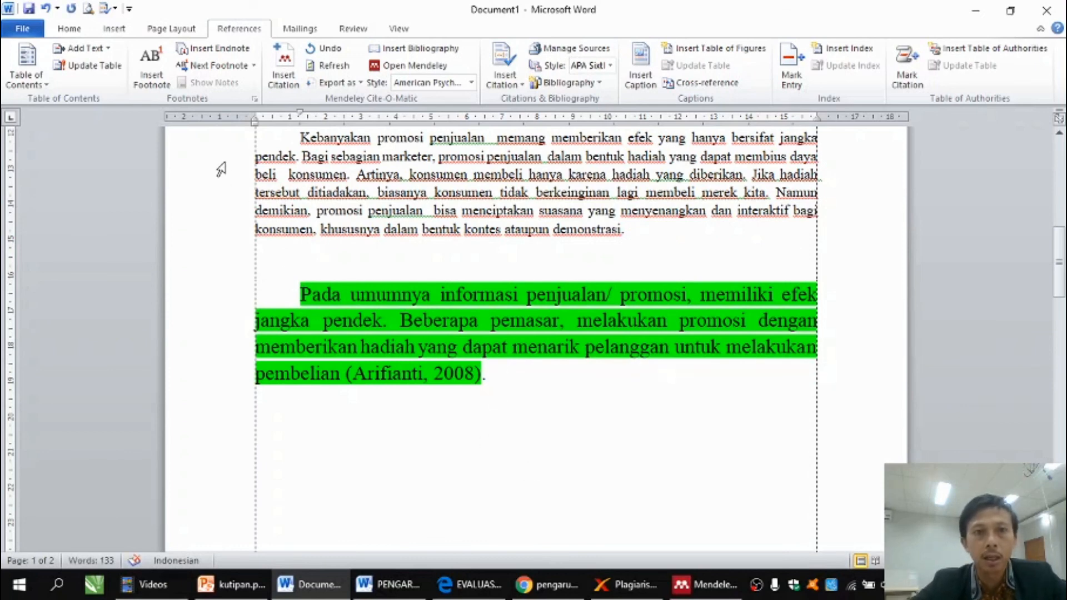
Insert the Mendeley bibliography below the highlighted paragraph in Document1.
left_click(421, 50)
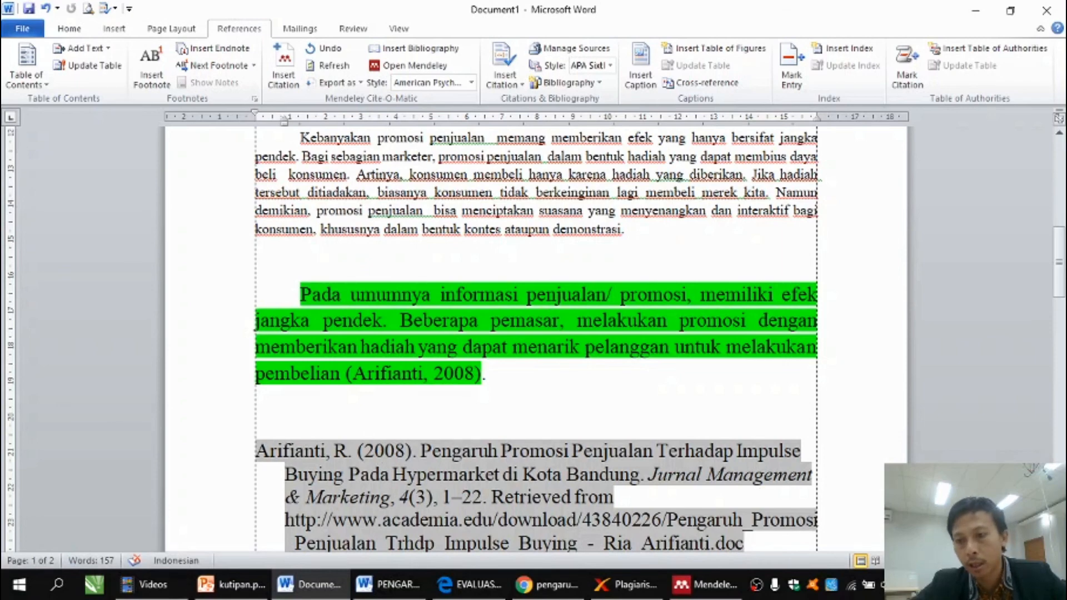
scroll(535, 339, "down", 3)
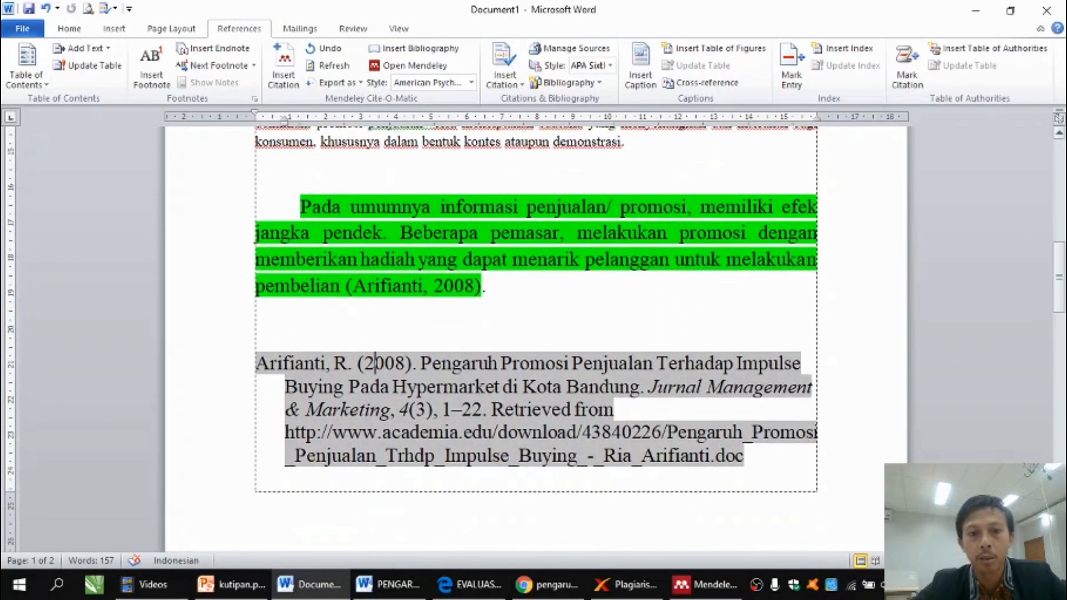
left_click(822, 464)
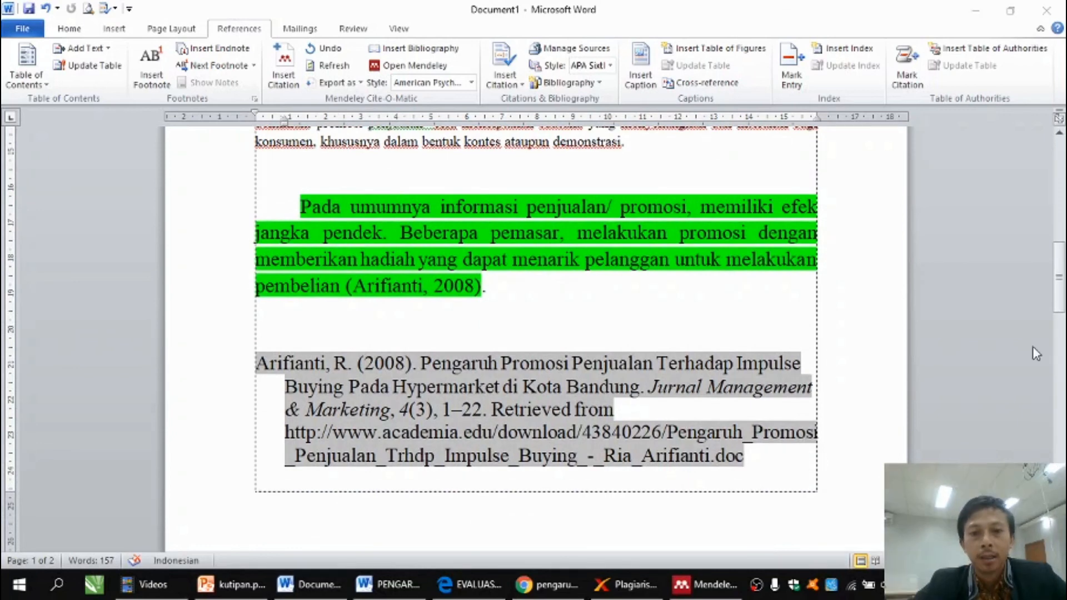